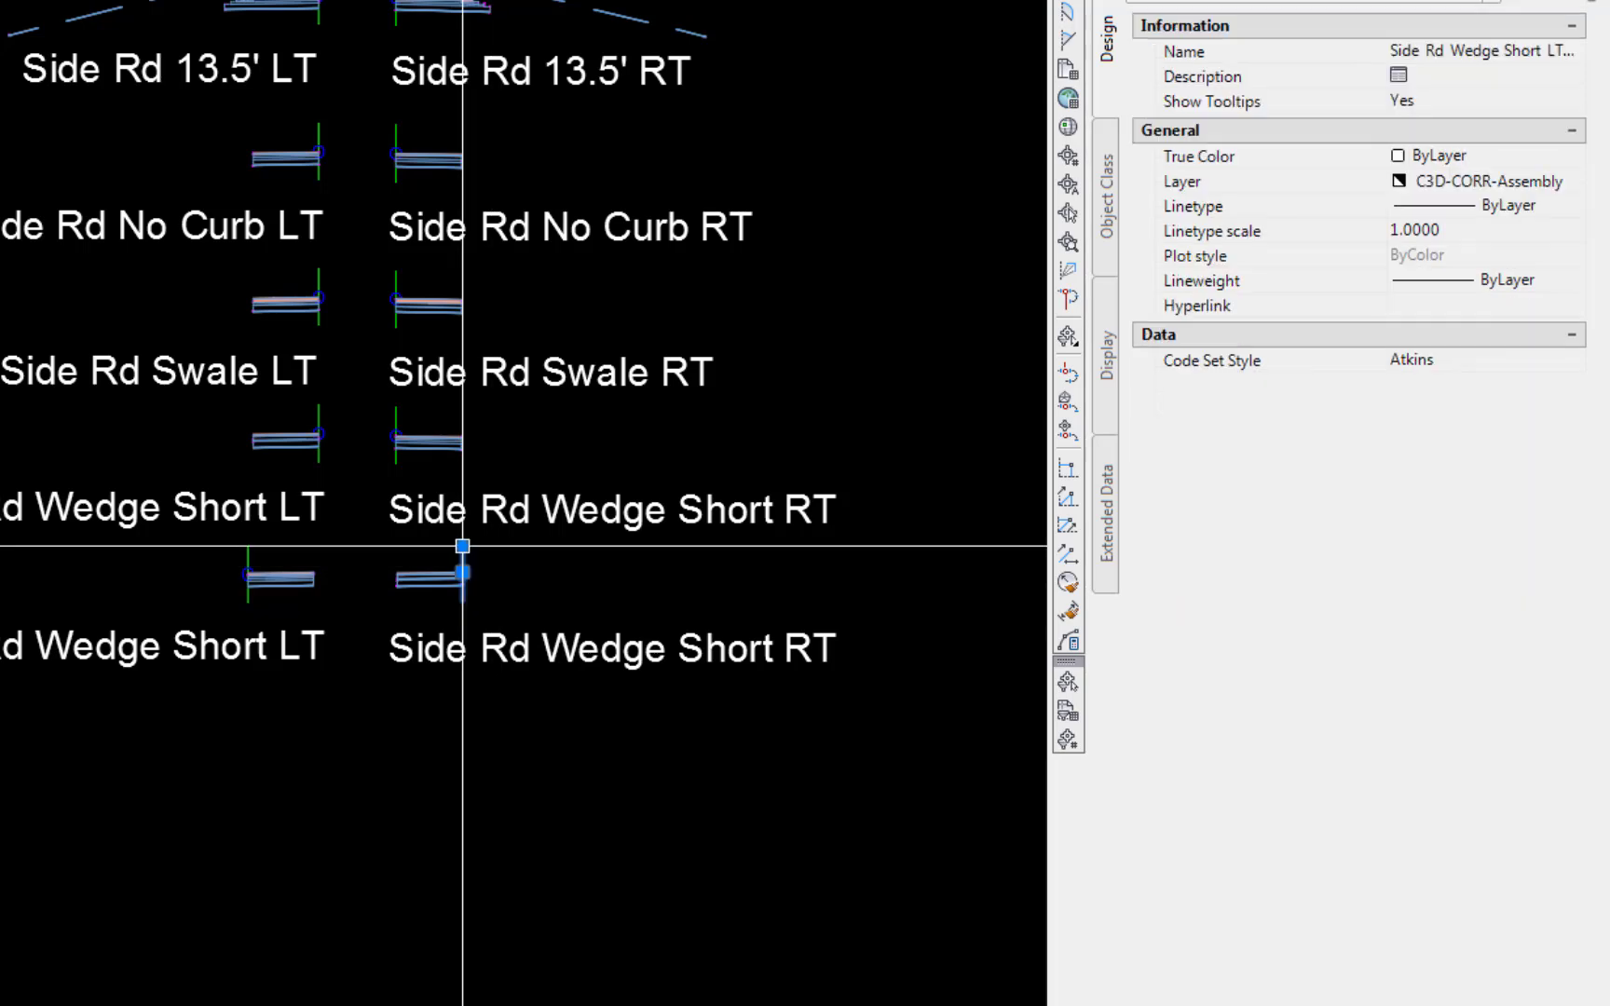
# Rename the copied assembly to Side Rd Wedge Long LT
pyautogui.click(1476, 54)
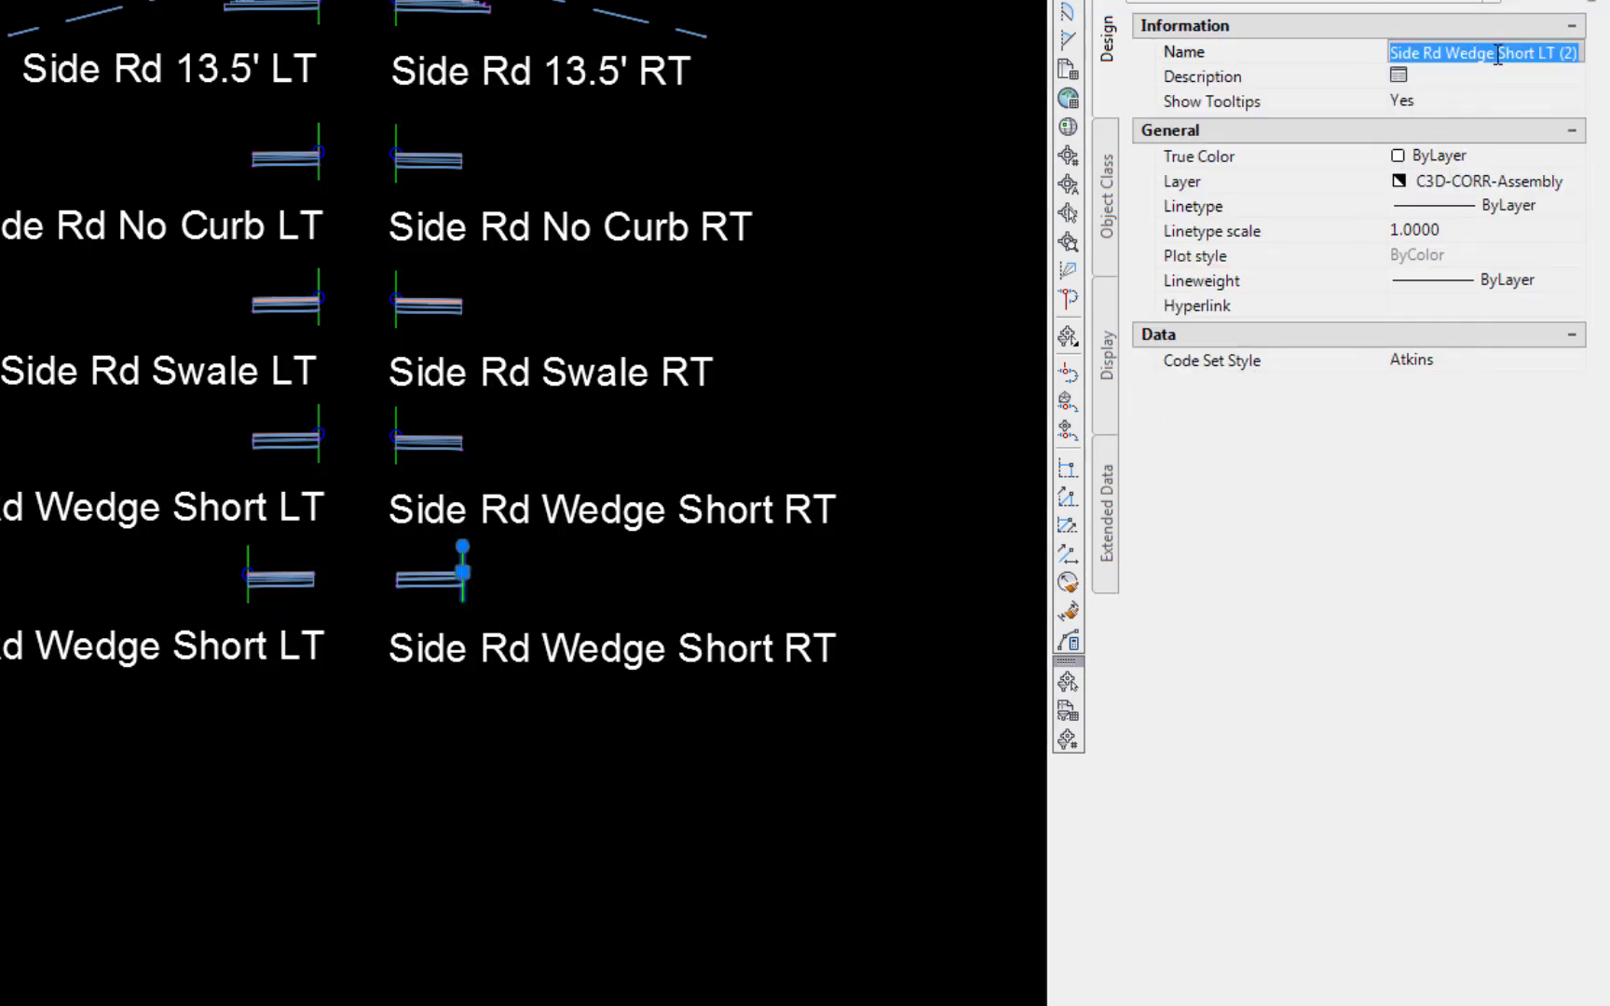
pyautogui.click(1498, 53)
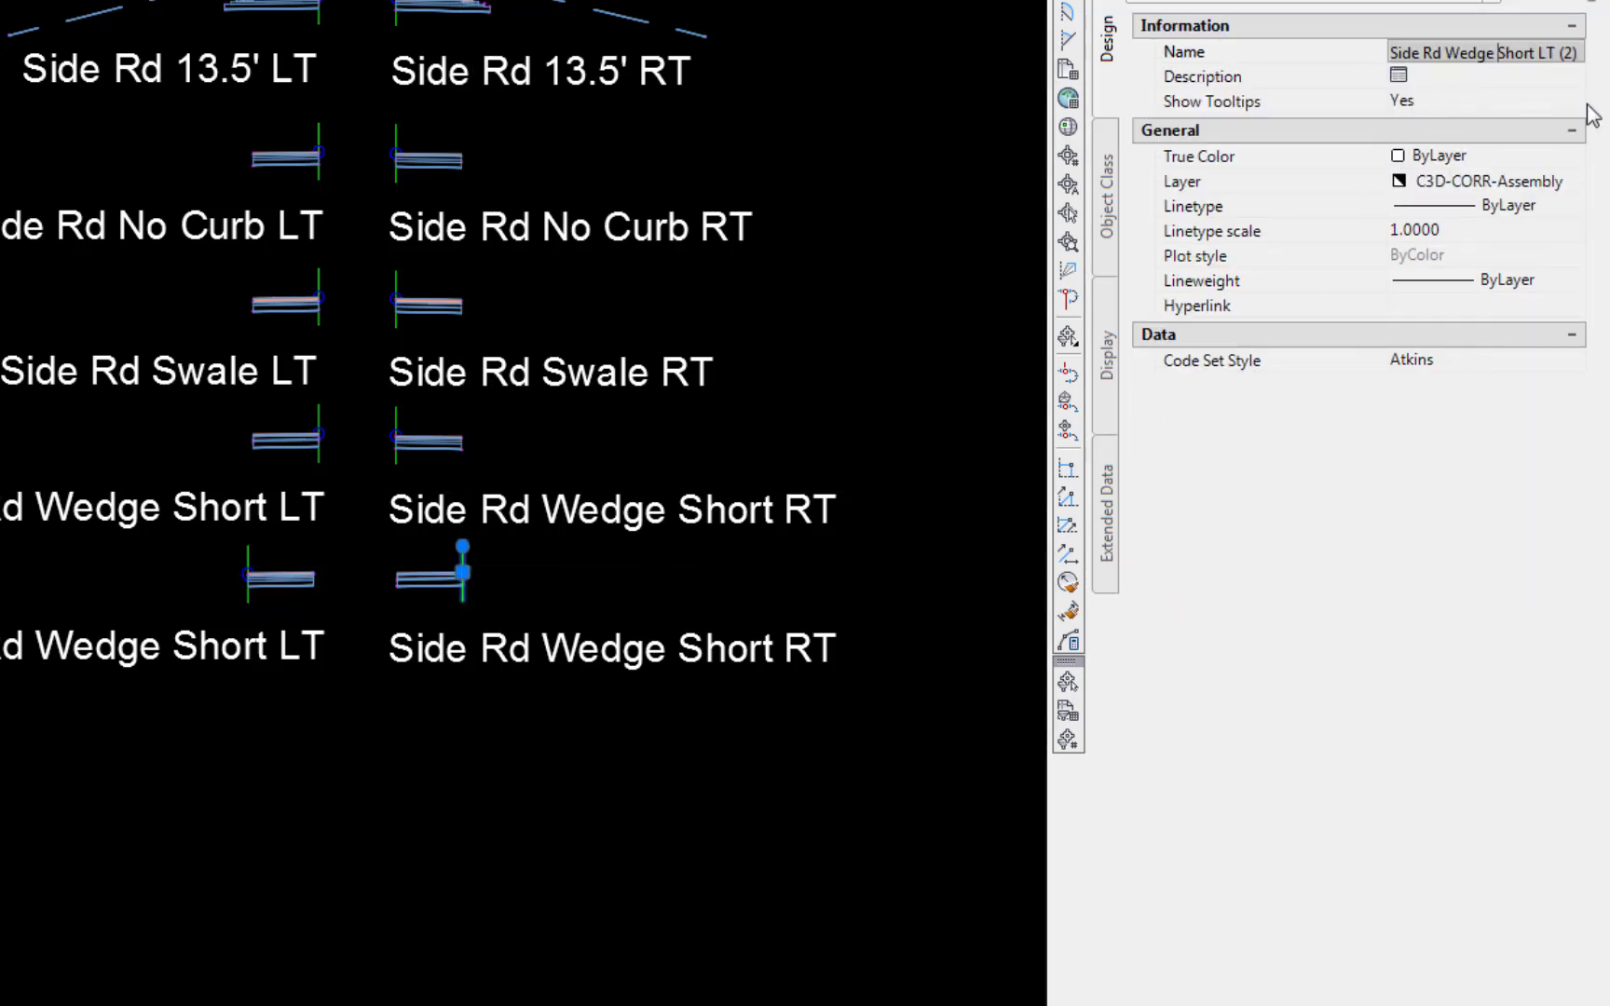
pyautogui.write('Long')
pyautogui.press('Delete')
pyautogui.press('Delete')
pyautogui.press('Delete')
pyautogui.press('Delete')
pyautogui.press('Delete')
pyautogui.press('End')
pyautogui.press('BackSpace')
pyautogui.press('BackSpace')
pyautogui.press('BackSpace')
pyautogui.press('BackSpace')
pyautogui.press('Return')
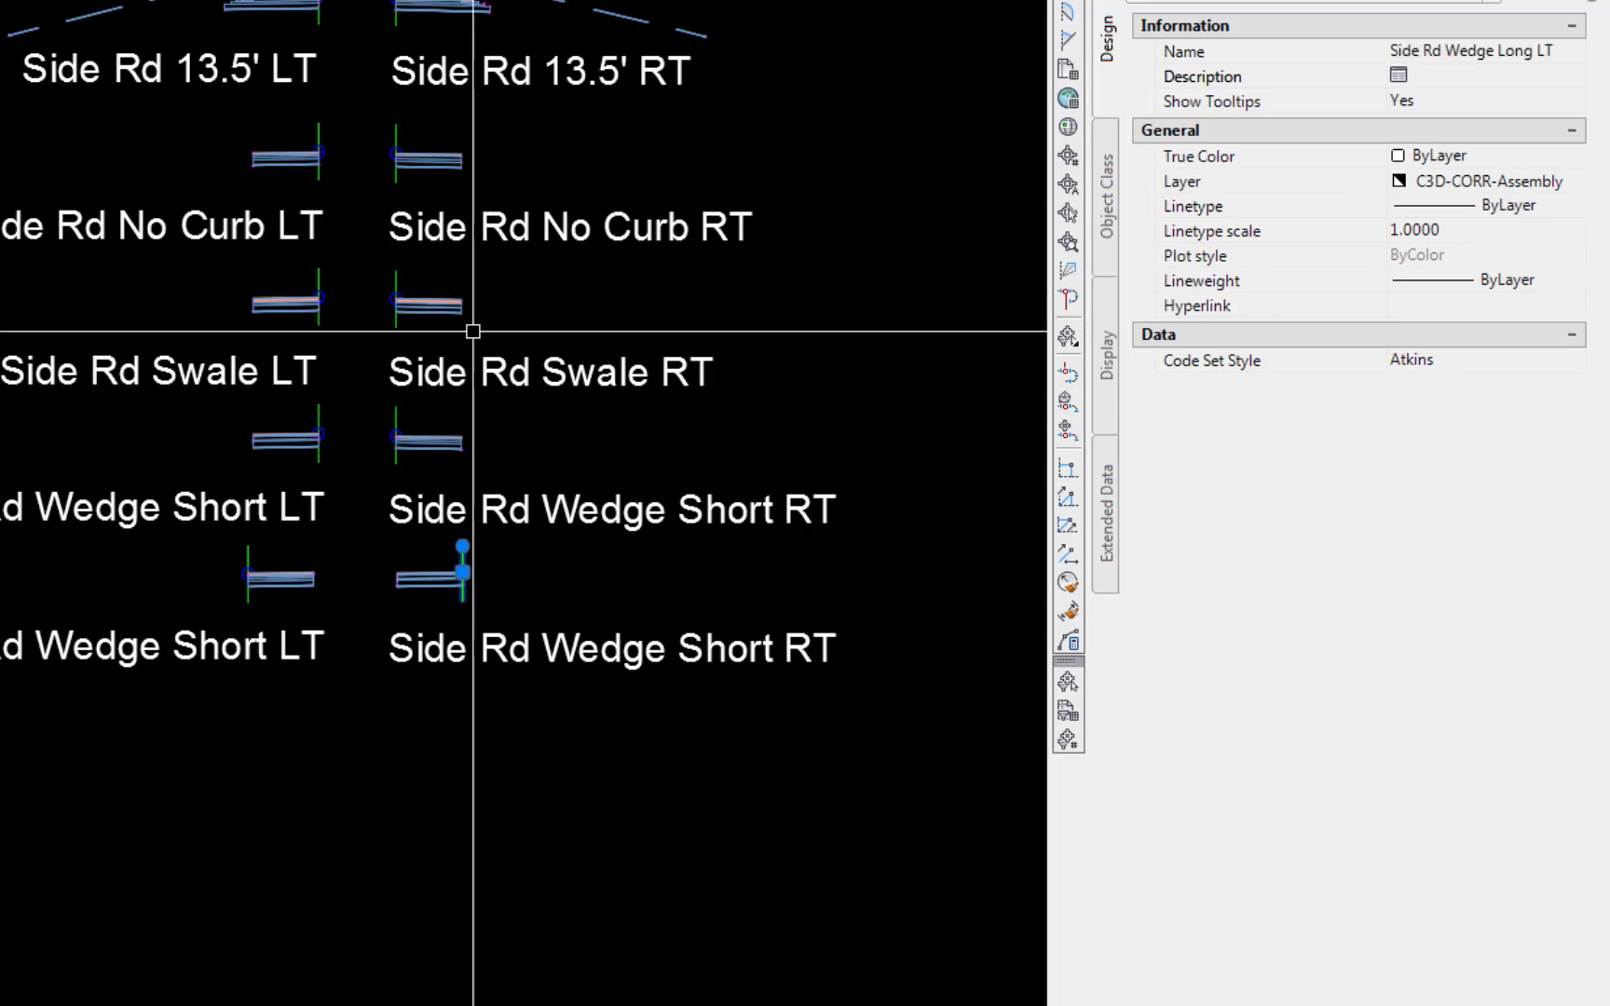
pyautogui.press('Escape')
# Set the default slope of the copied assembly's lane subassembly to 2.00%
pyautogui.click(416, 578)
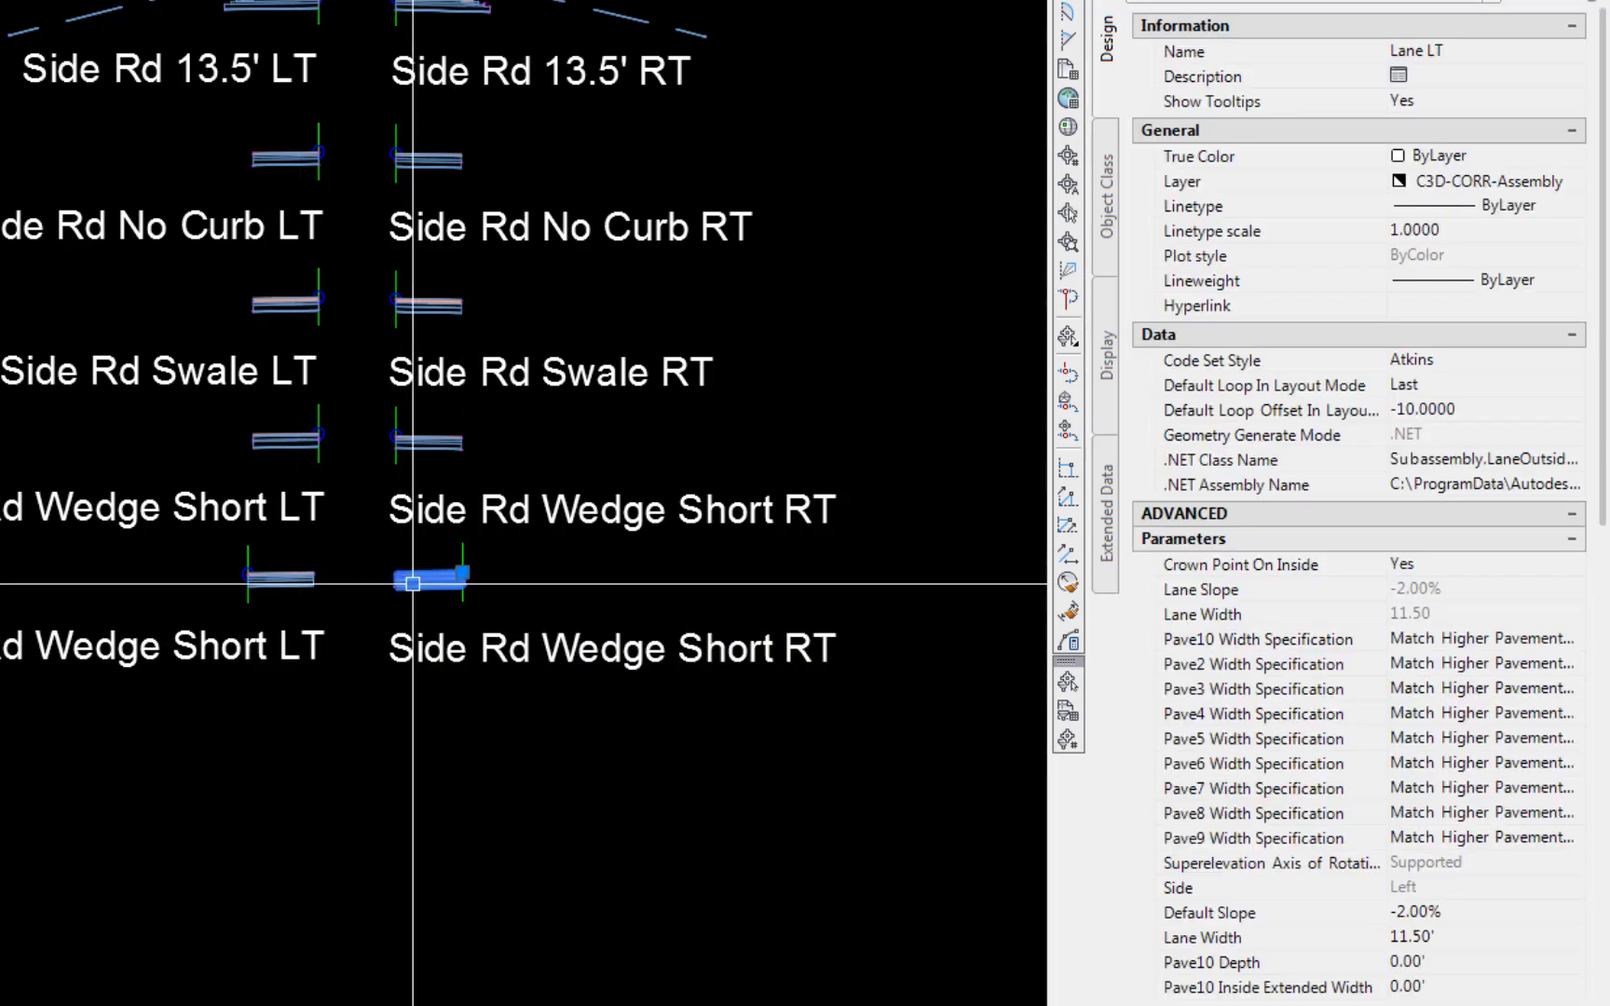
pyautogui.click(1490, 913)
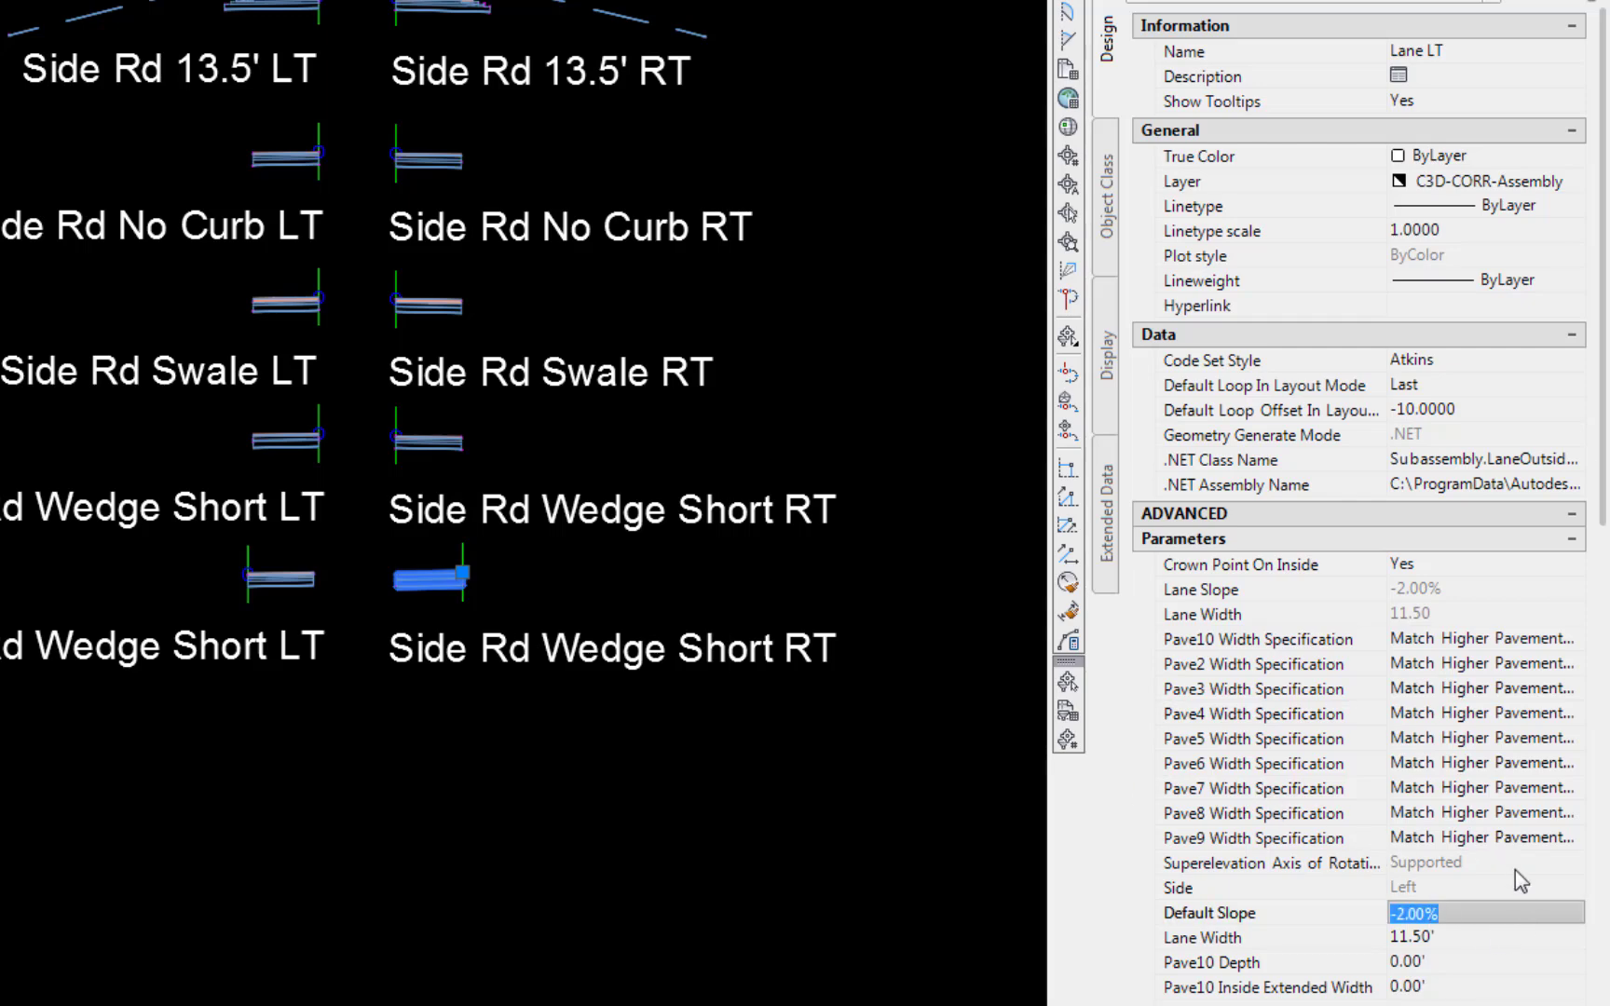
pyautogui.write('2.0')
pyautogui.press('Tab')
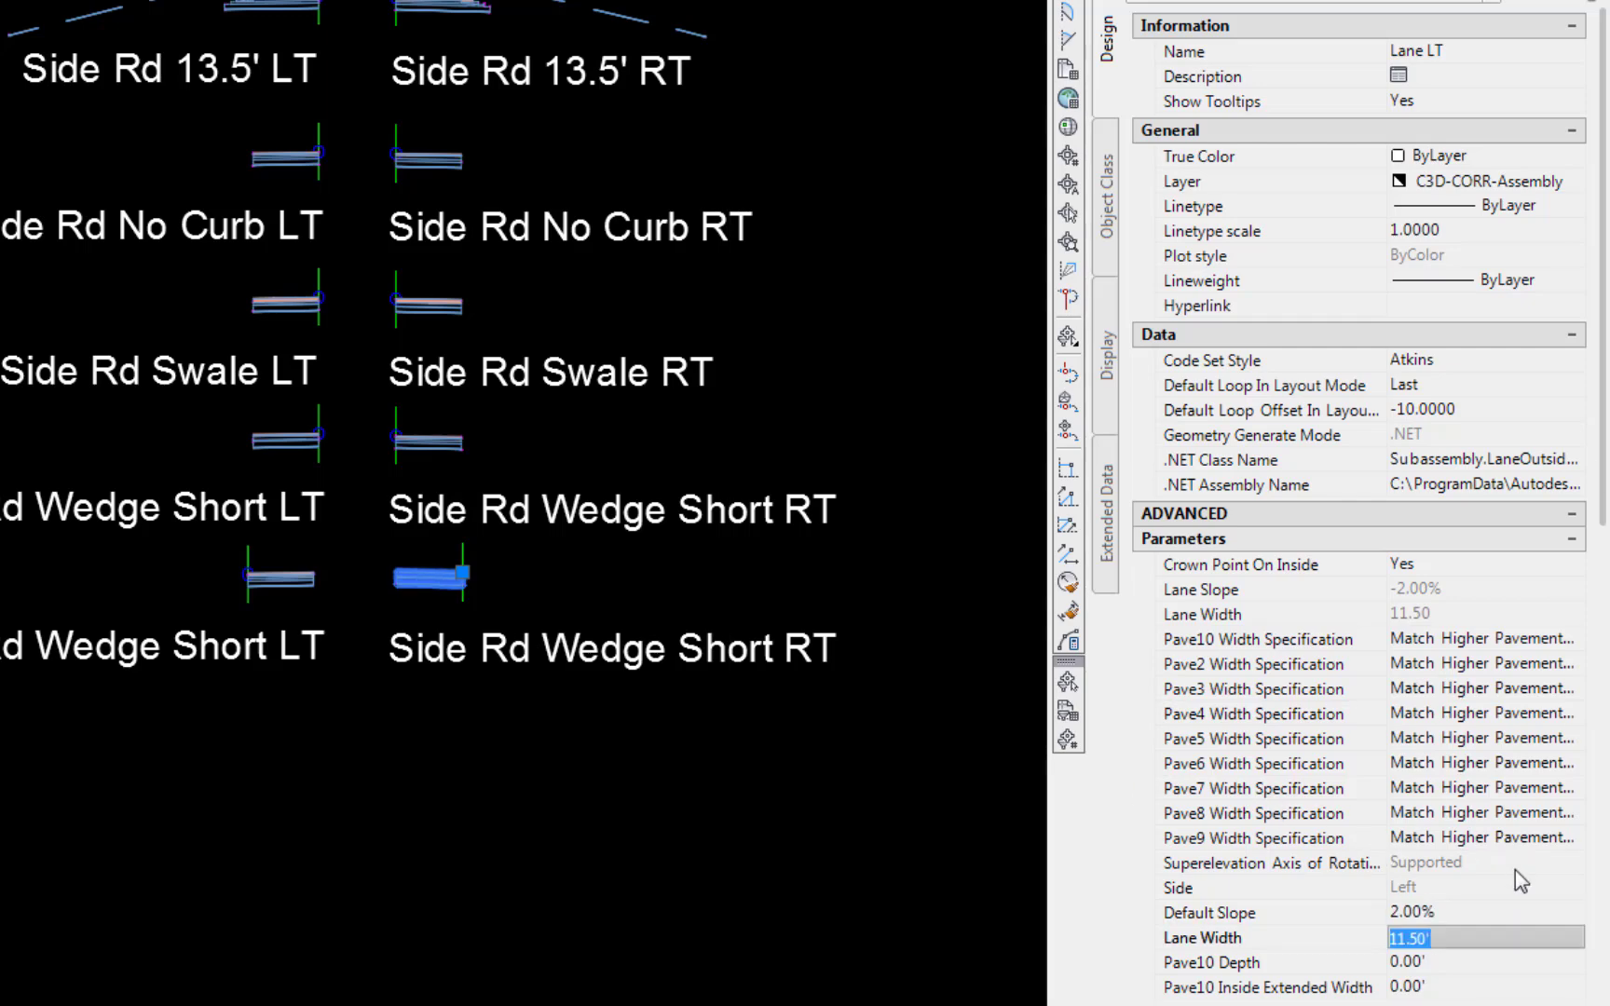
pyautogui.press('Escape')
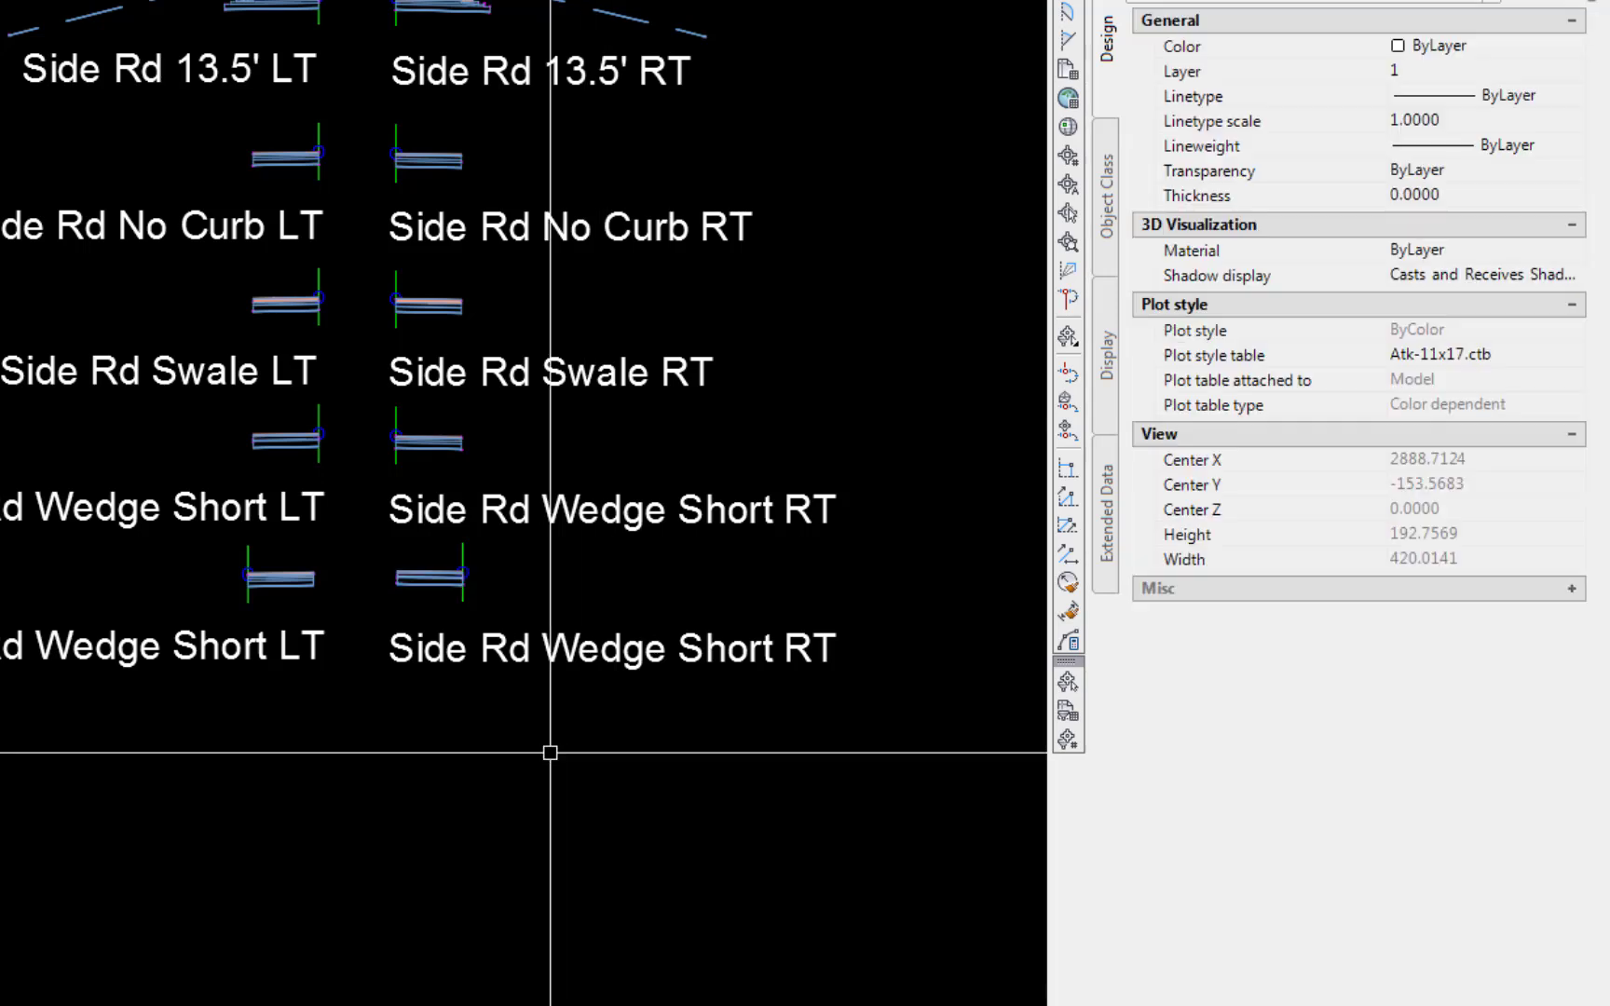
# Edit the lower left label text to read Side Rd Wedge Long LT
pyautogui.doubleClick(193, 652)
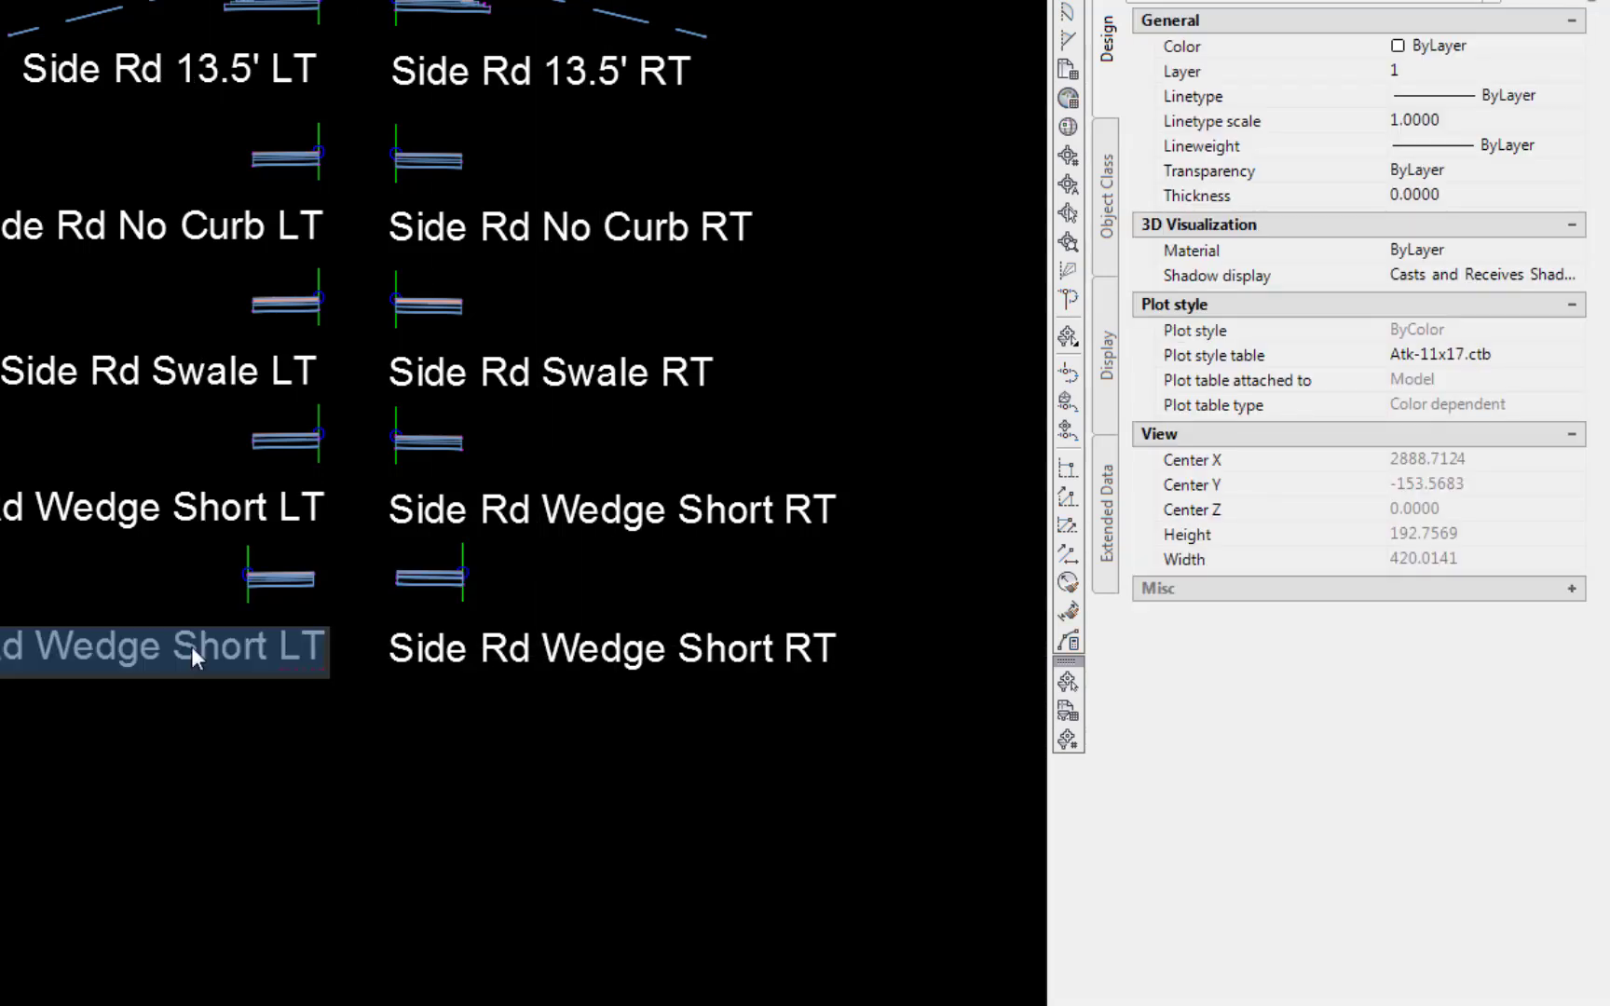
pyautogui.doubleClick(187, 648)
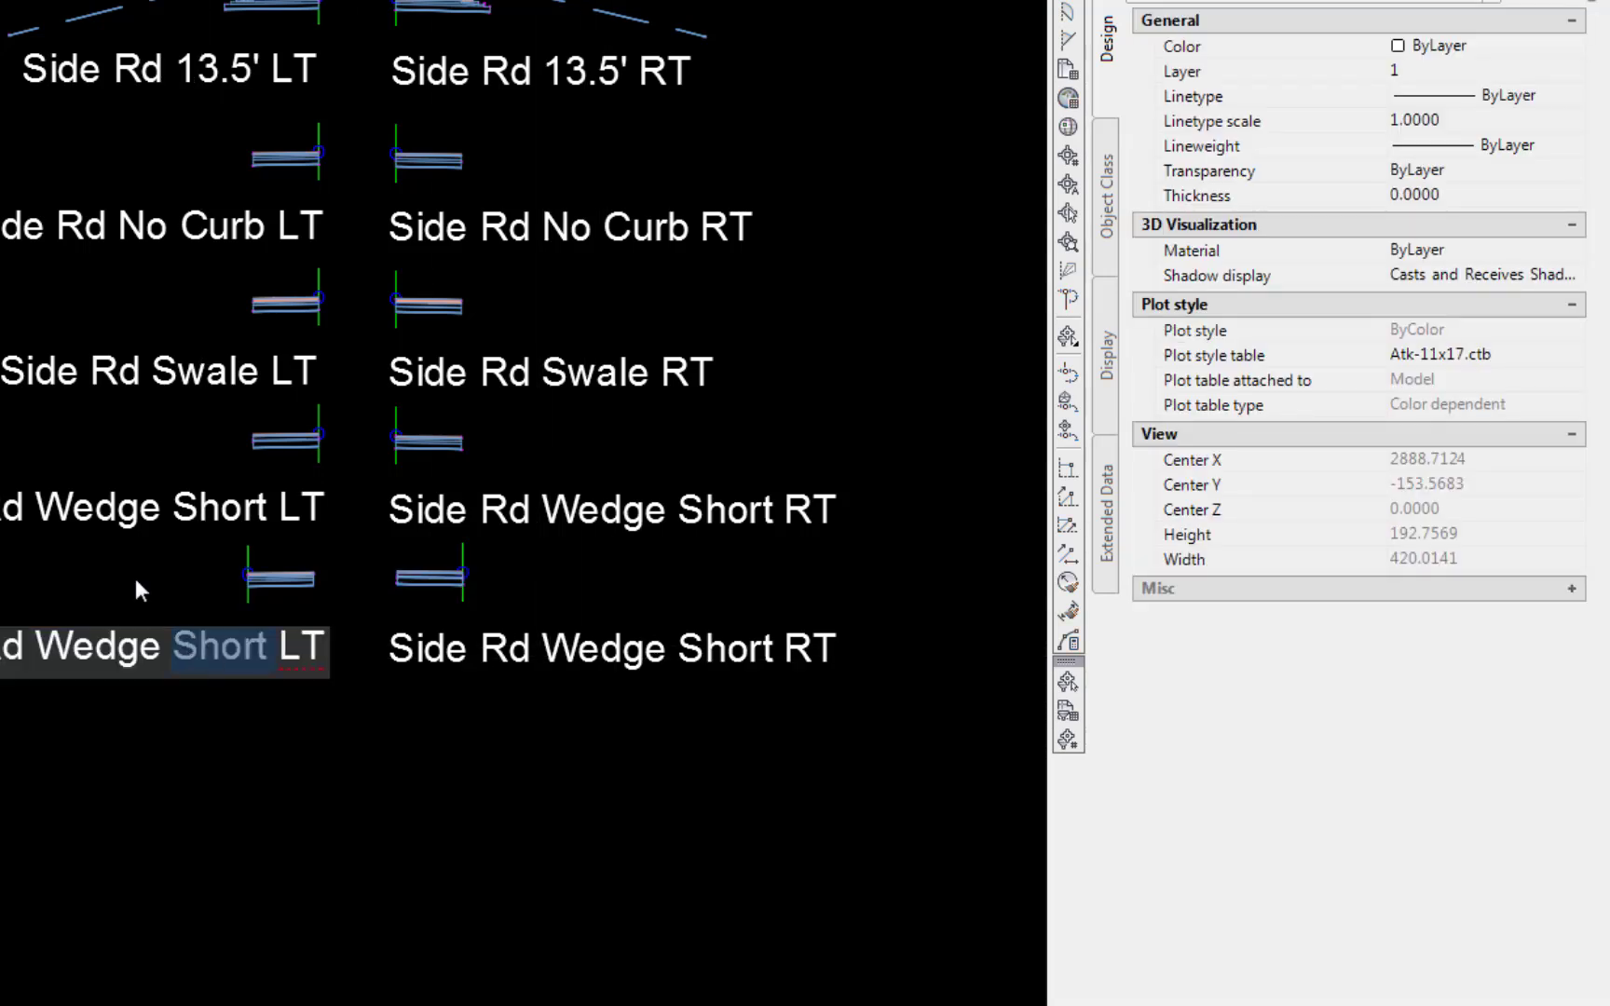
pyautogui.write('Long')
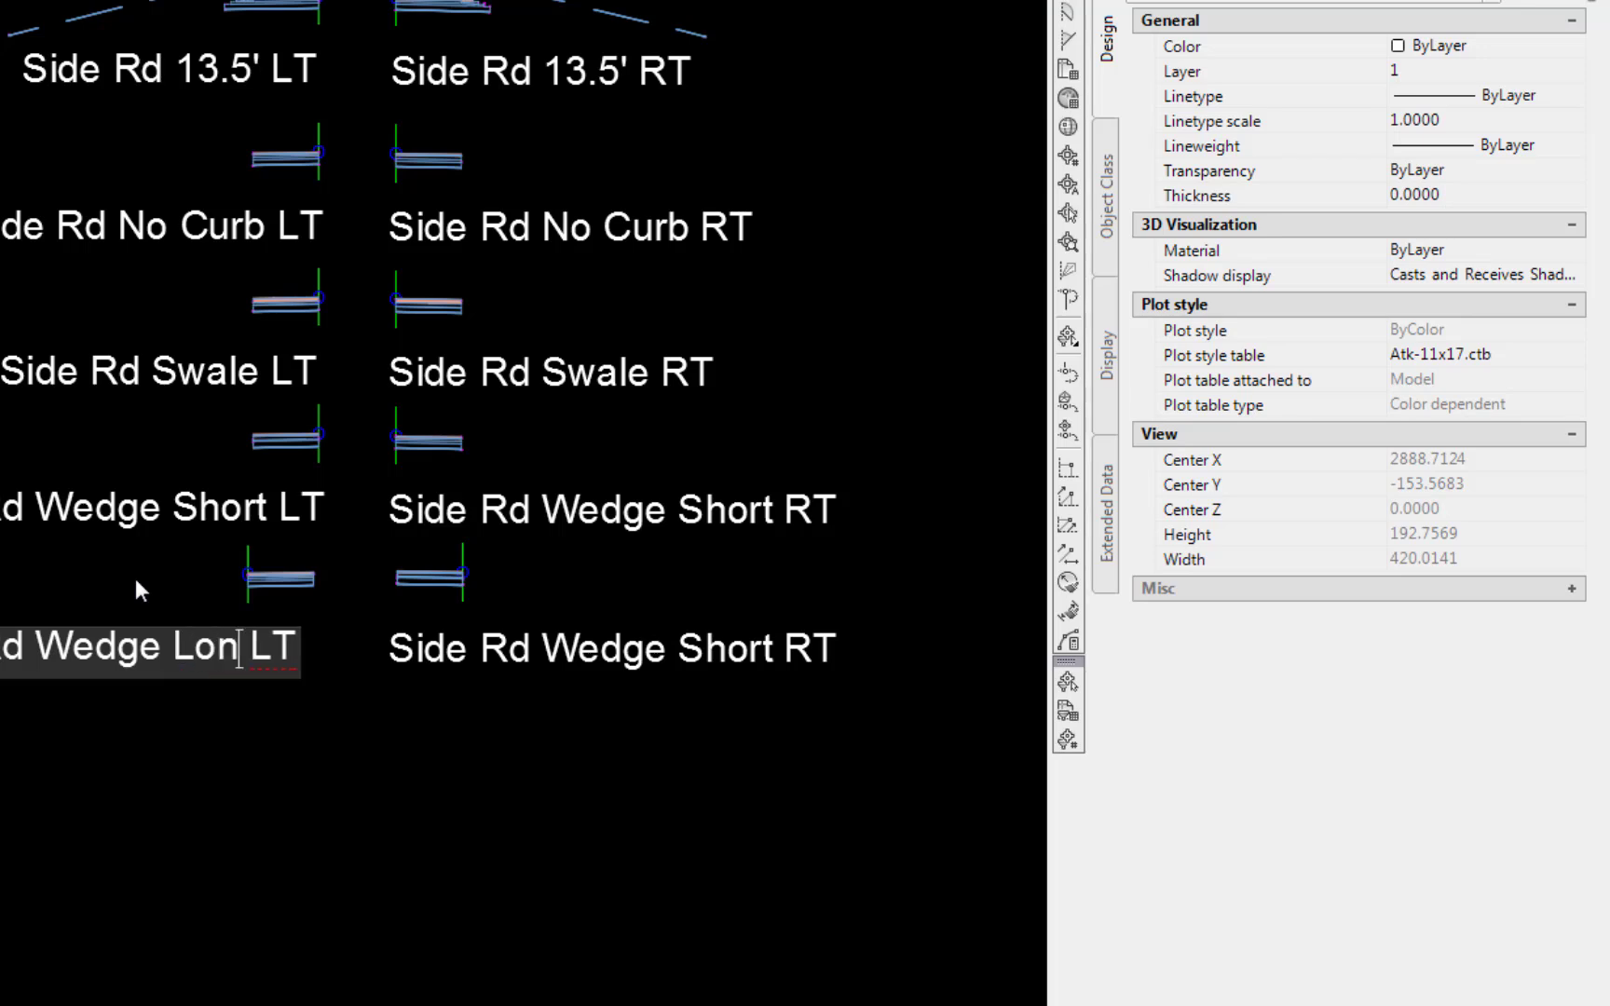
pyautogui.click(136, 581)
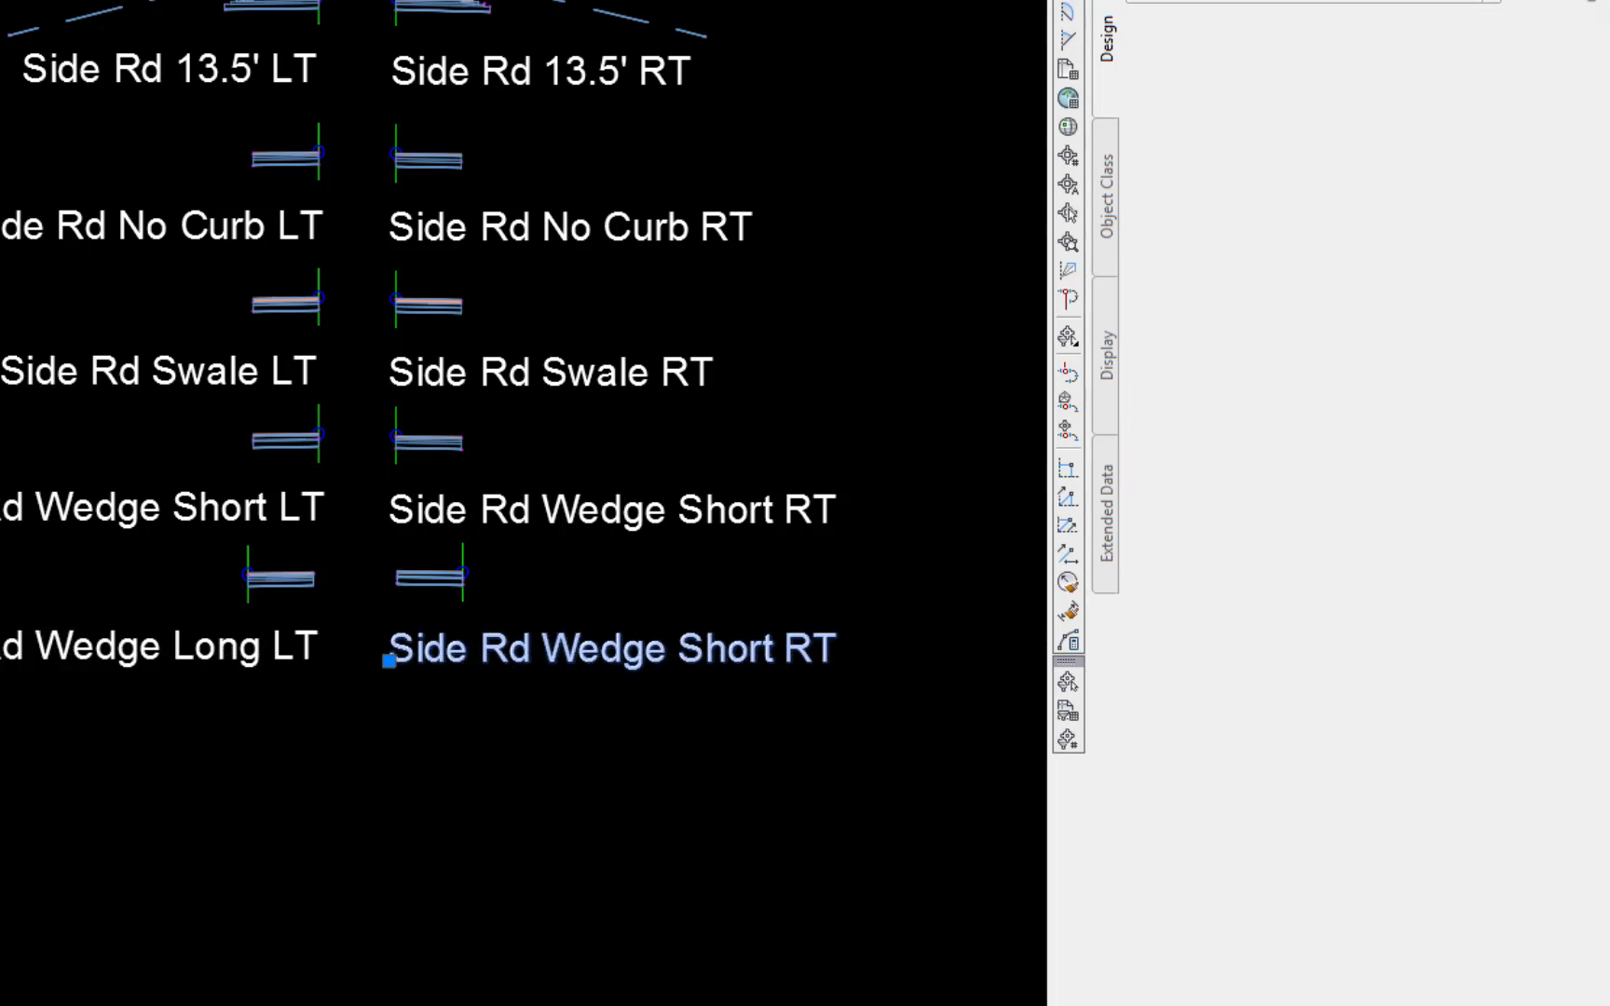
# Edit the lower right label text to read Side Rd Wedge Long RT
pyautogui.doubleClick(697, 656)
pyautogui.click(681, 652)
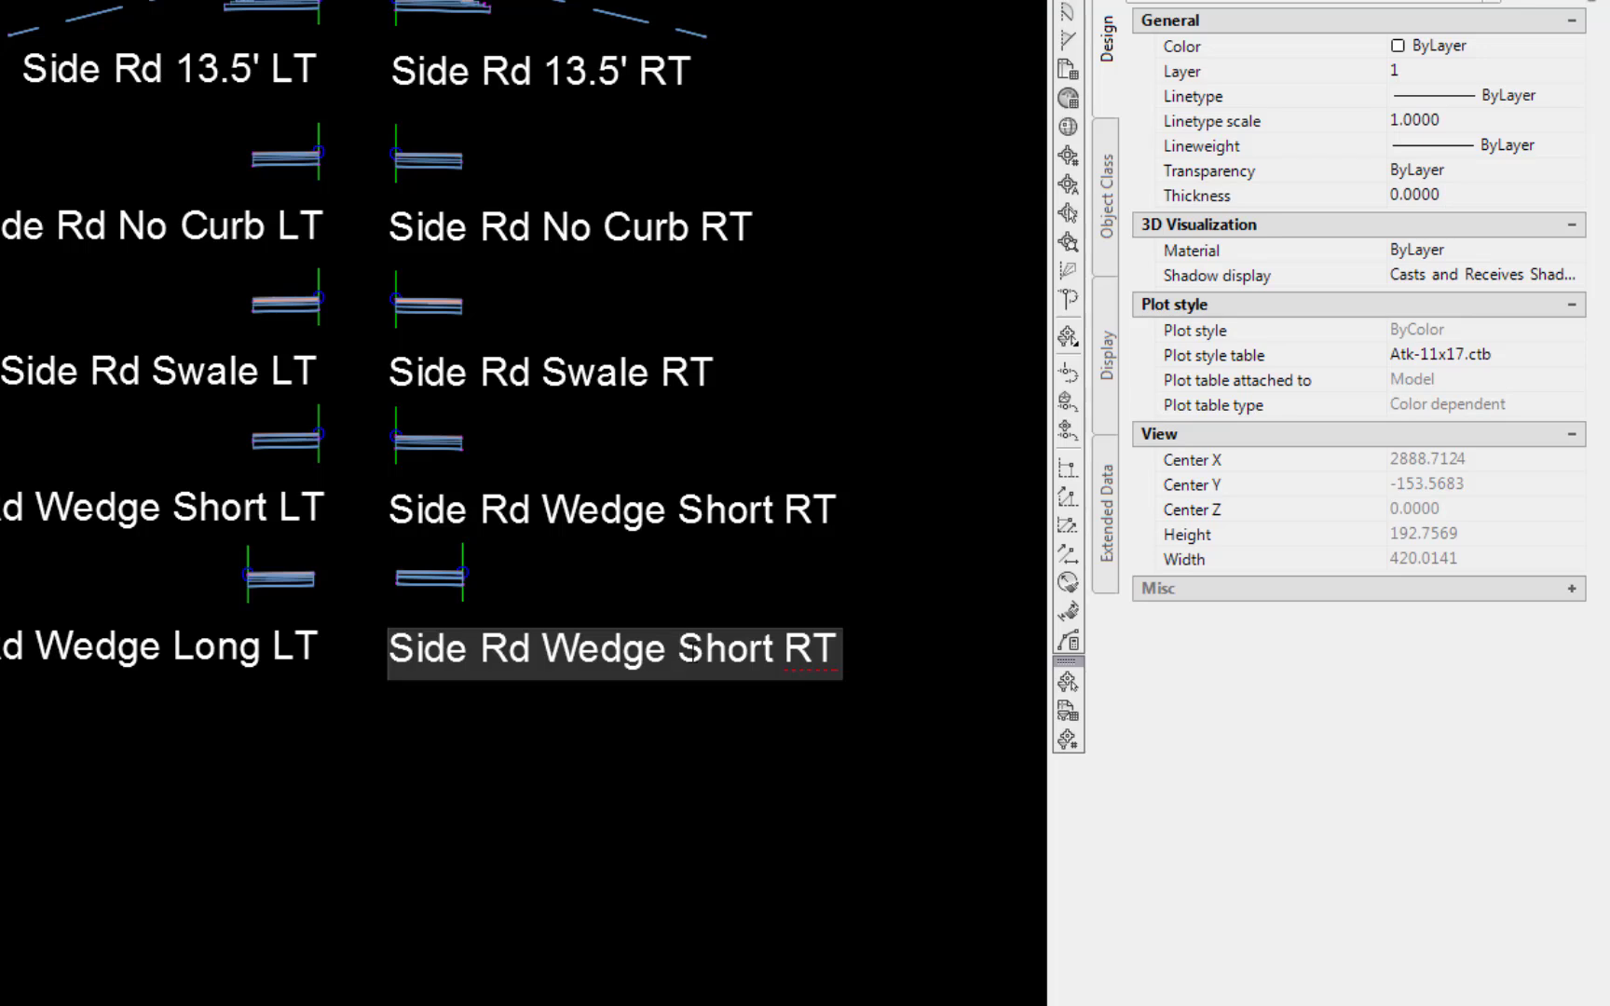
pyautogui.write('Long')
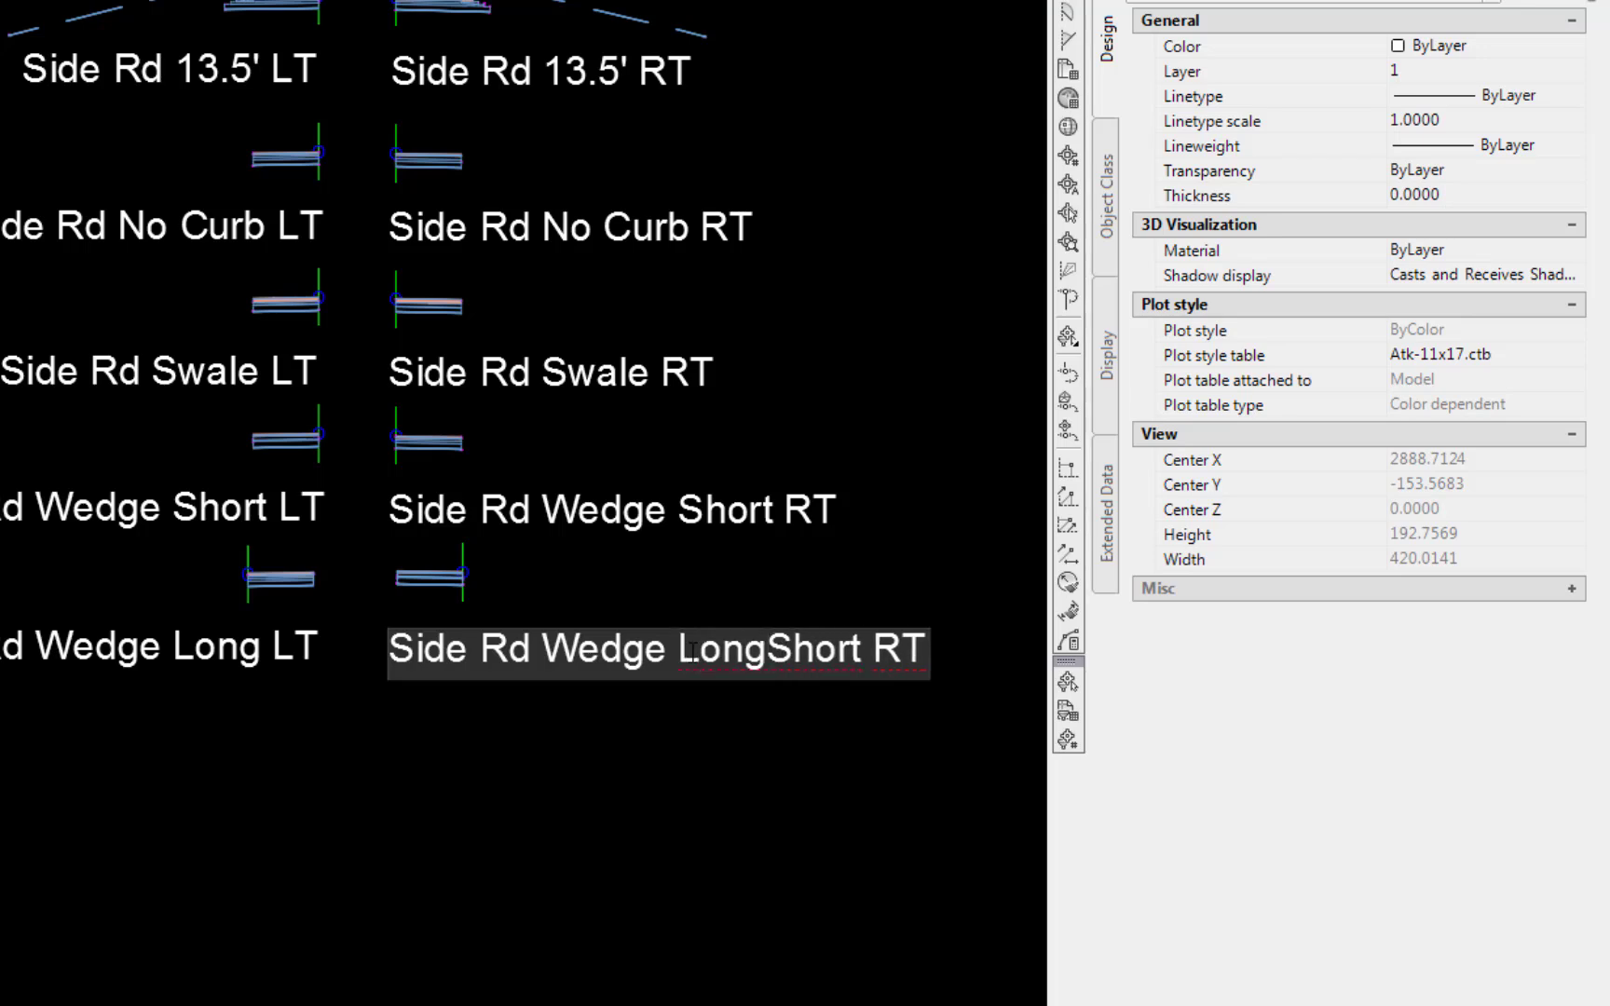
pyautogui.press('Delete')
pyautogui.press('Delete')
pyautogui.press('Delete')
pyautogui.press('Delete')
pyautogui.press('Delete')
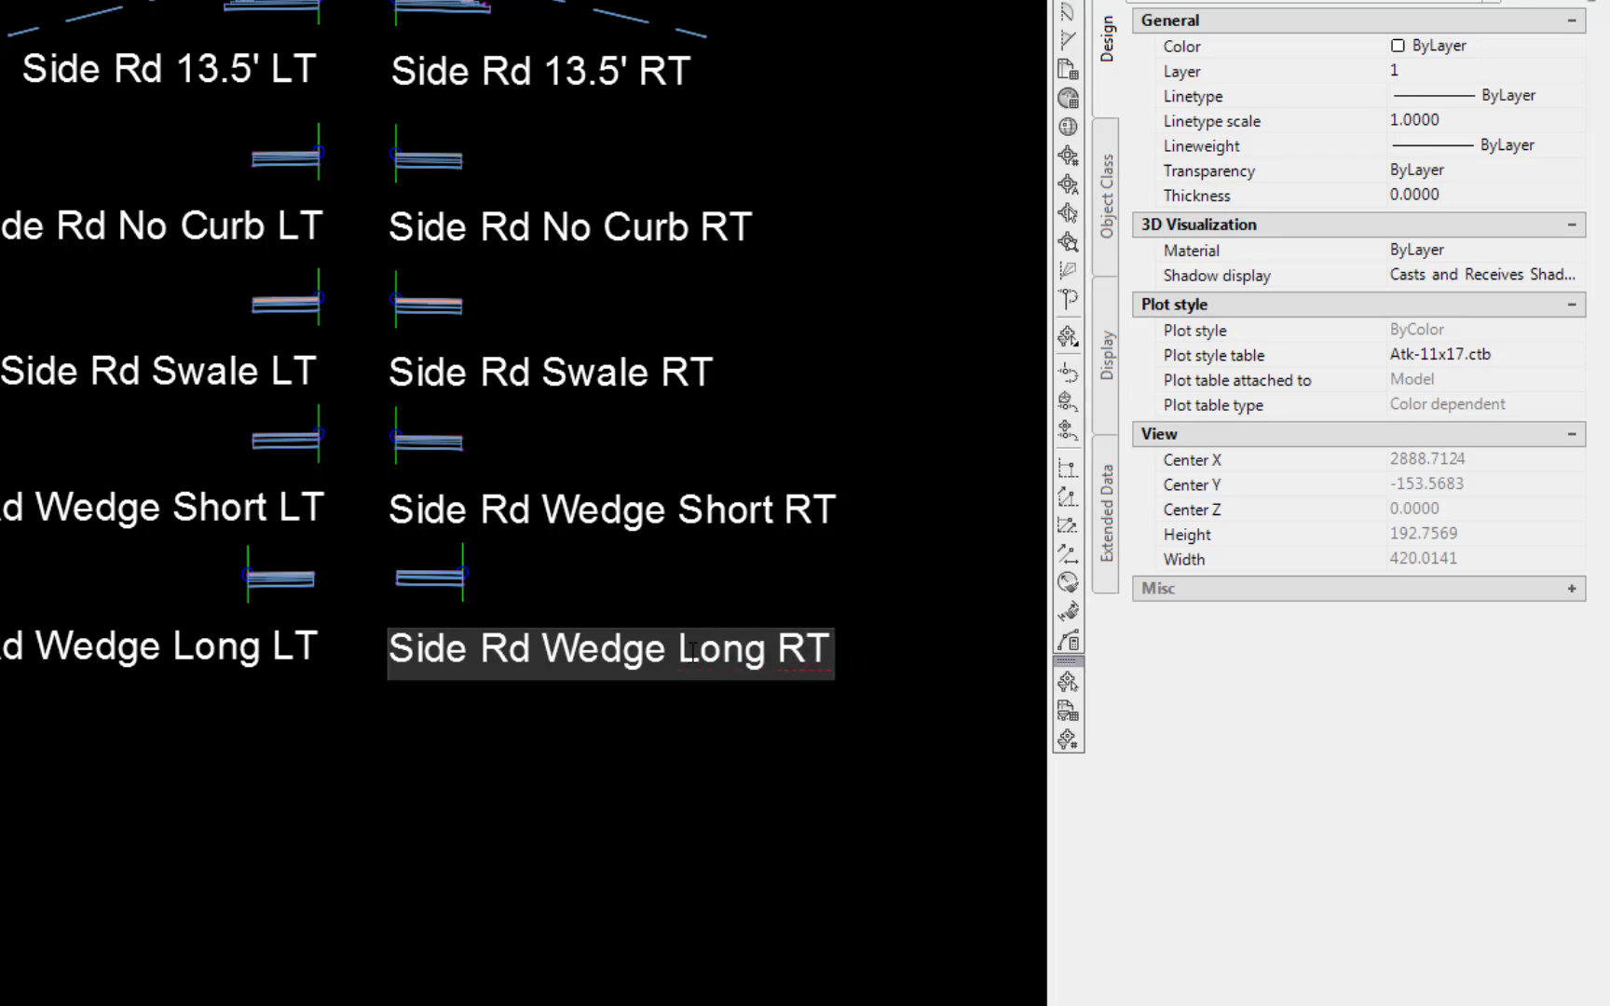
pyautogui.press('Return')
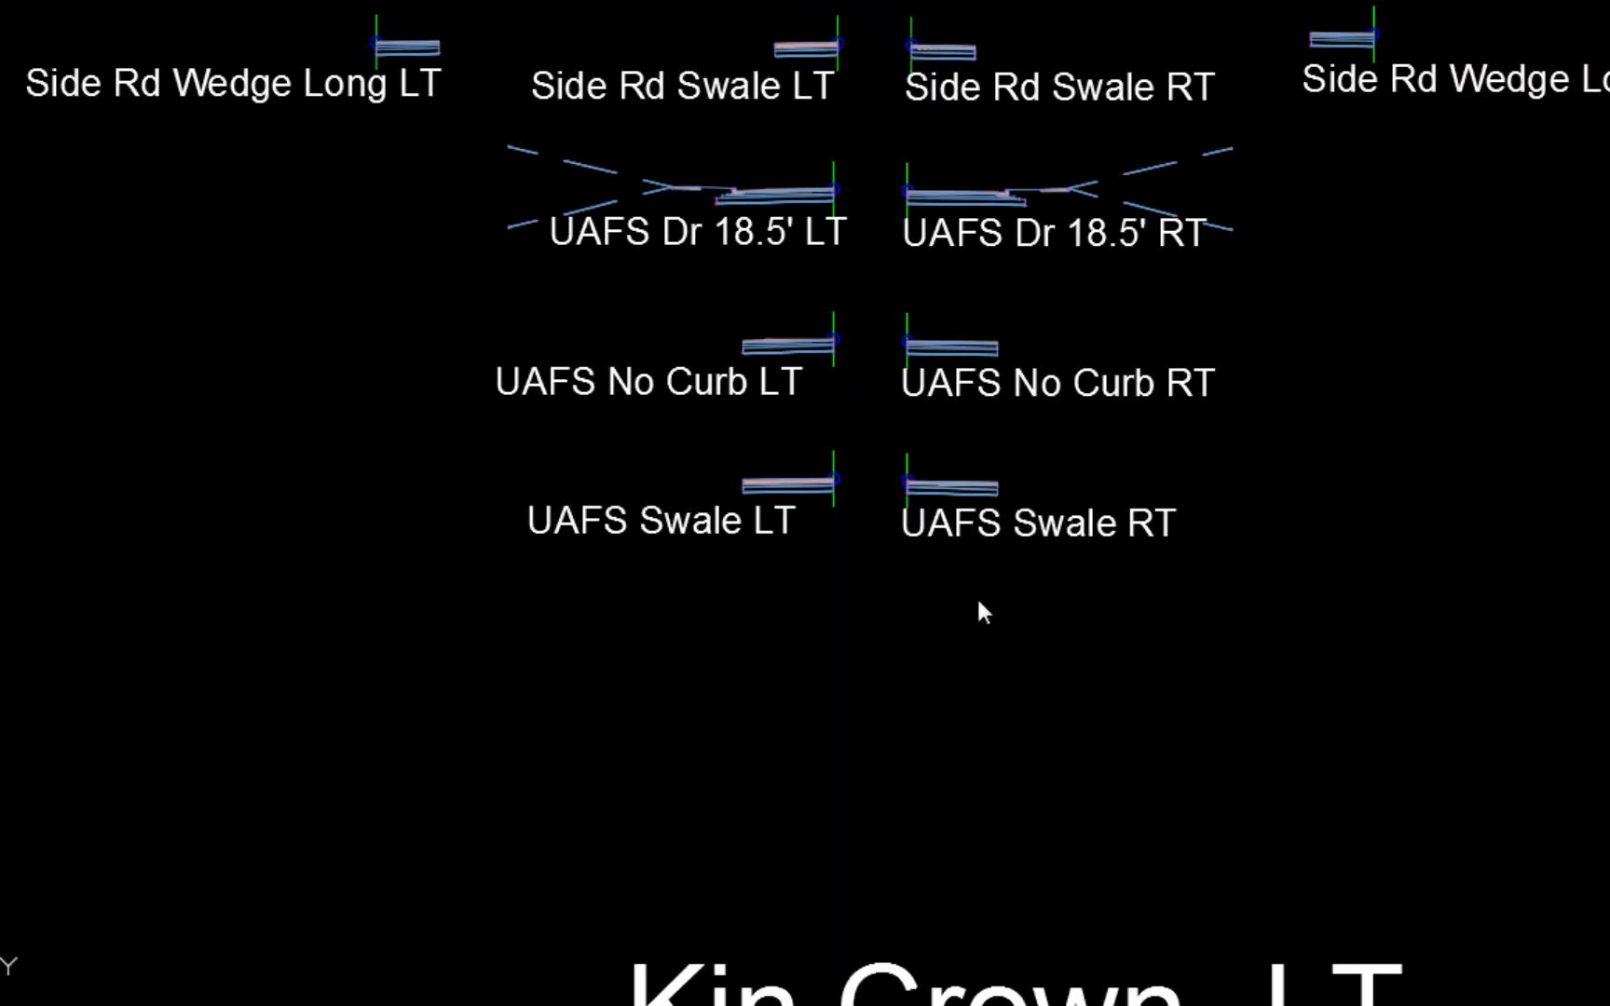
# Copy the UAFS Dr 18.5' LT and RT assemblies with their labels to a new row below the UAFS Swale pair
pyautogui.write('co')
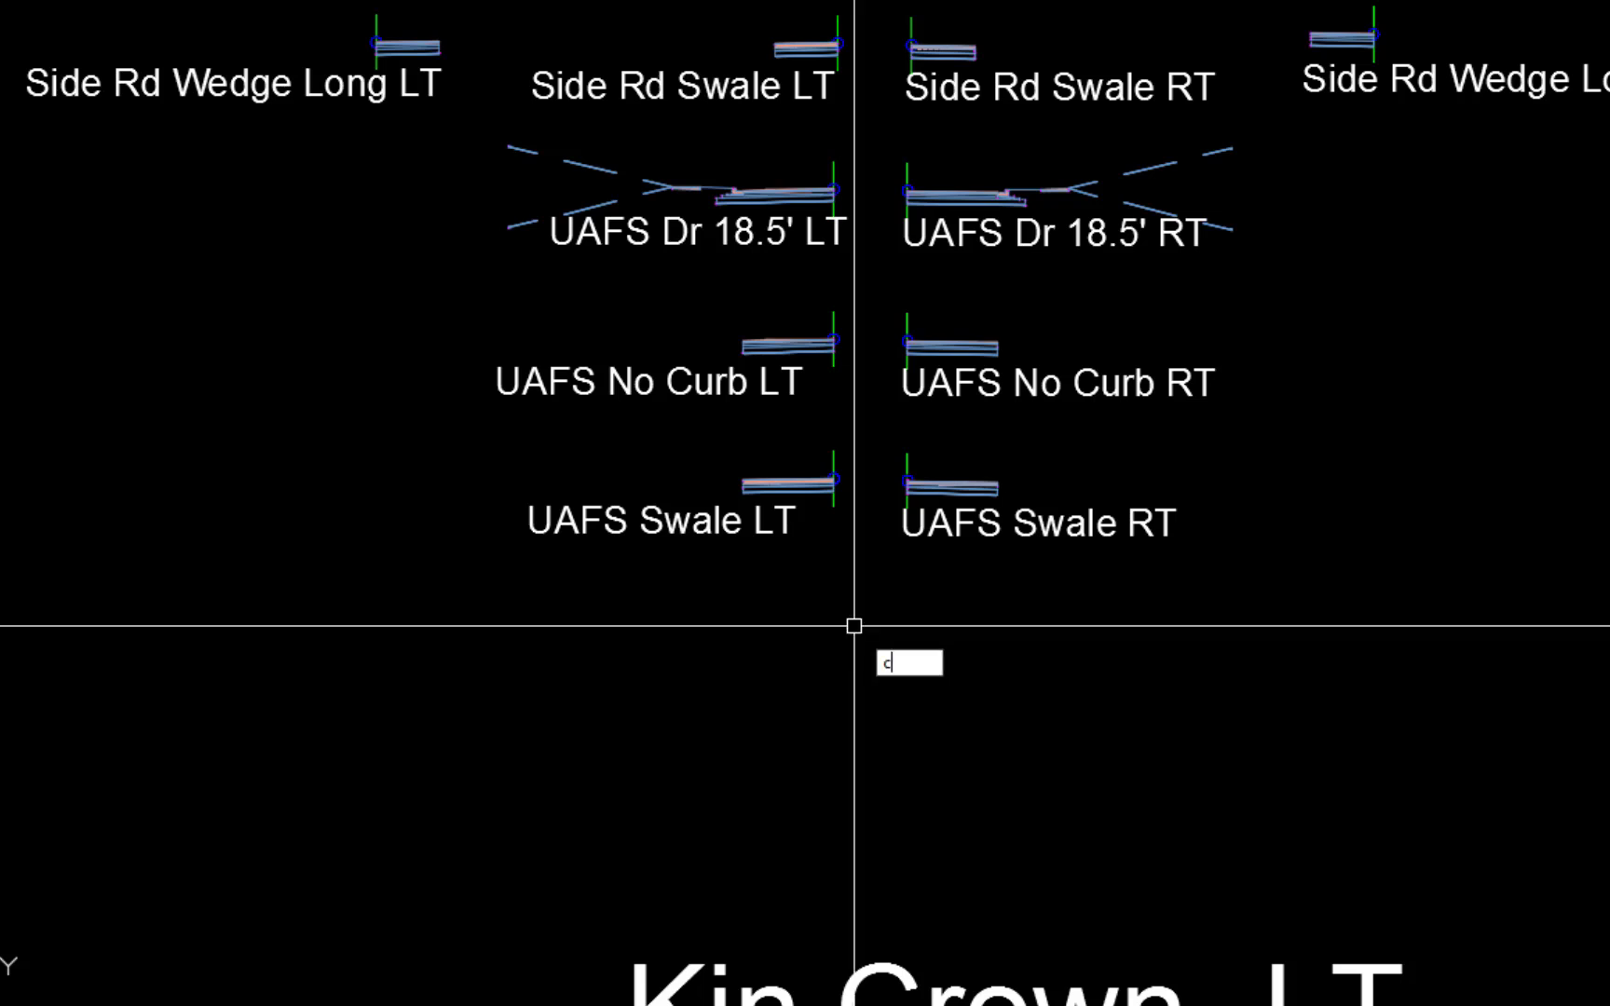
pyautogui.press('Return')
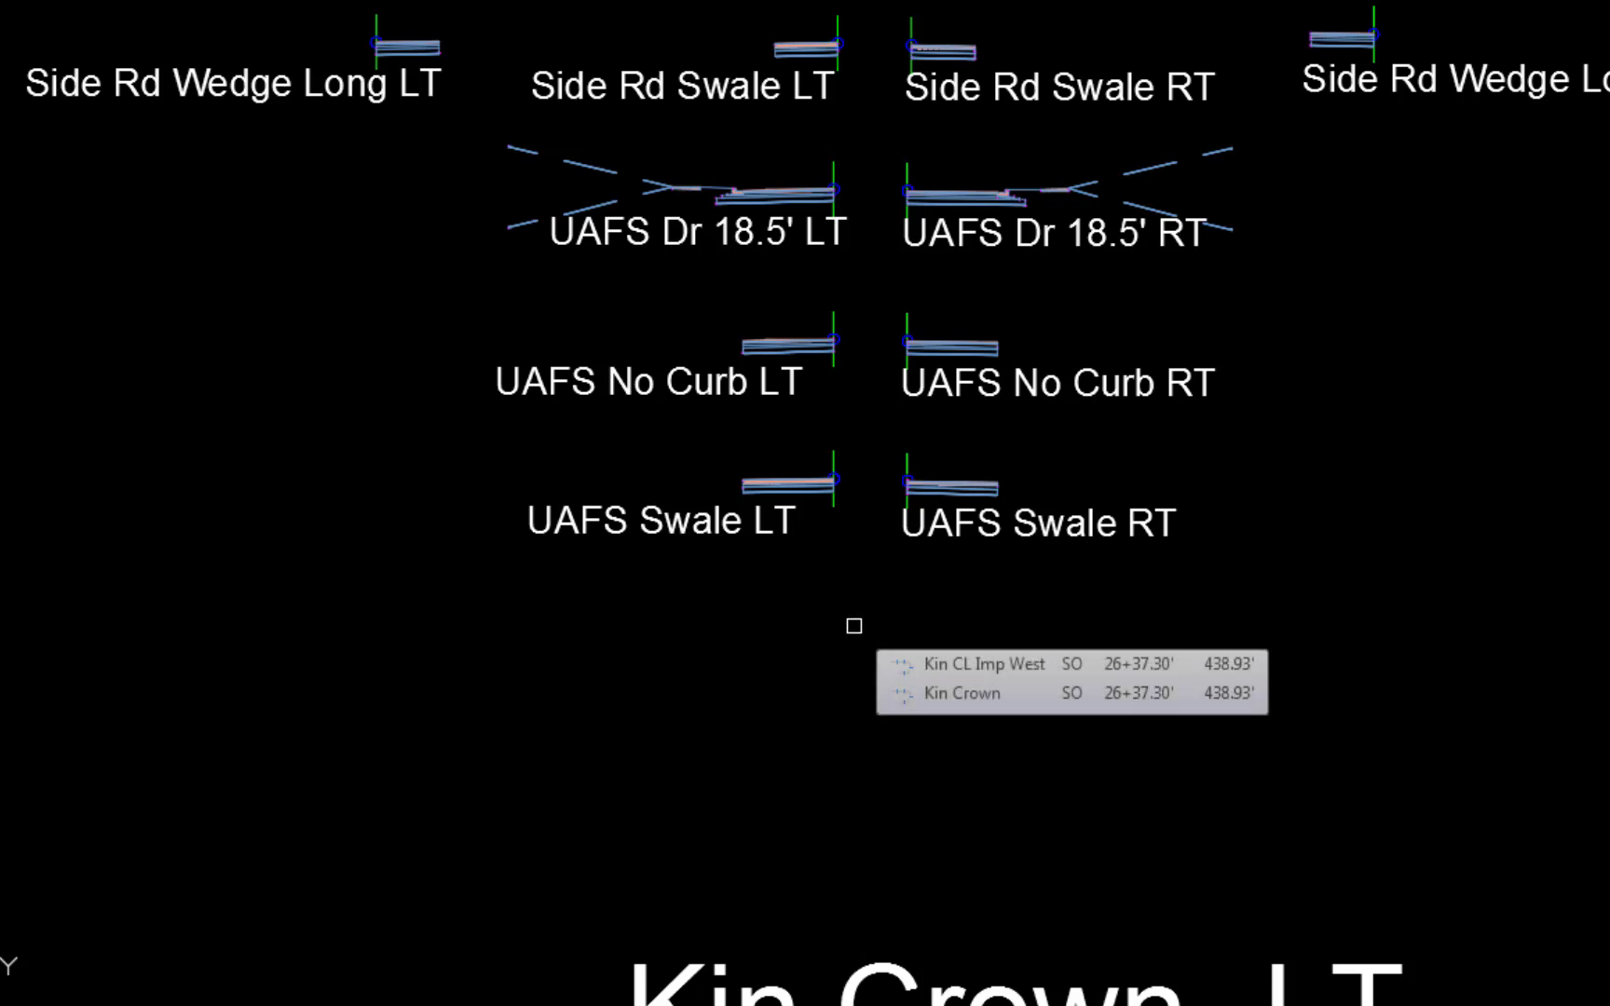
pyautogui.click(1311, 145)
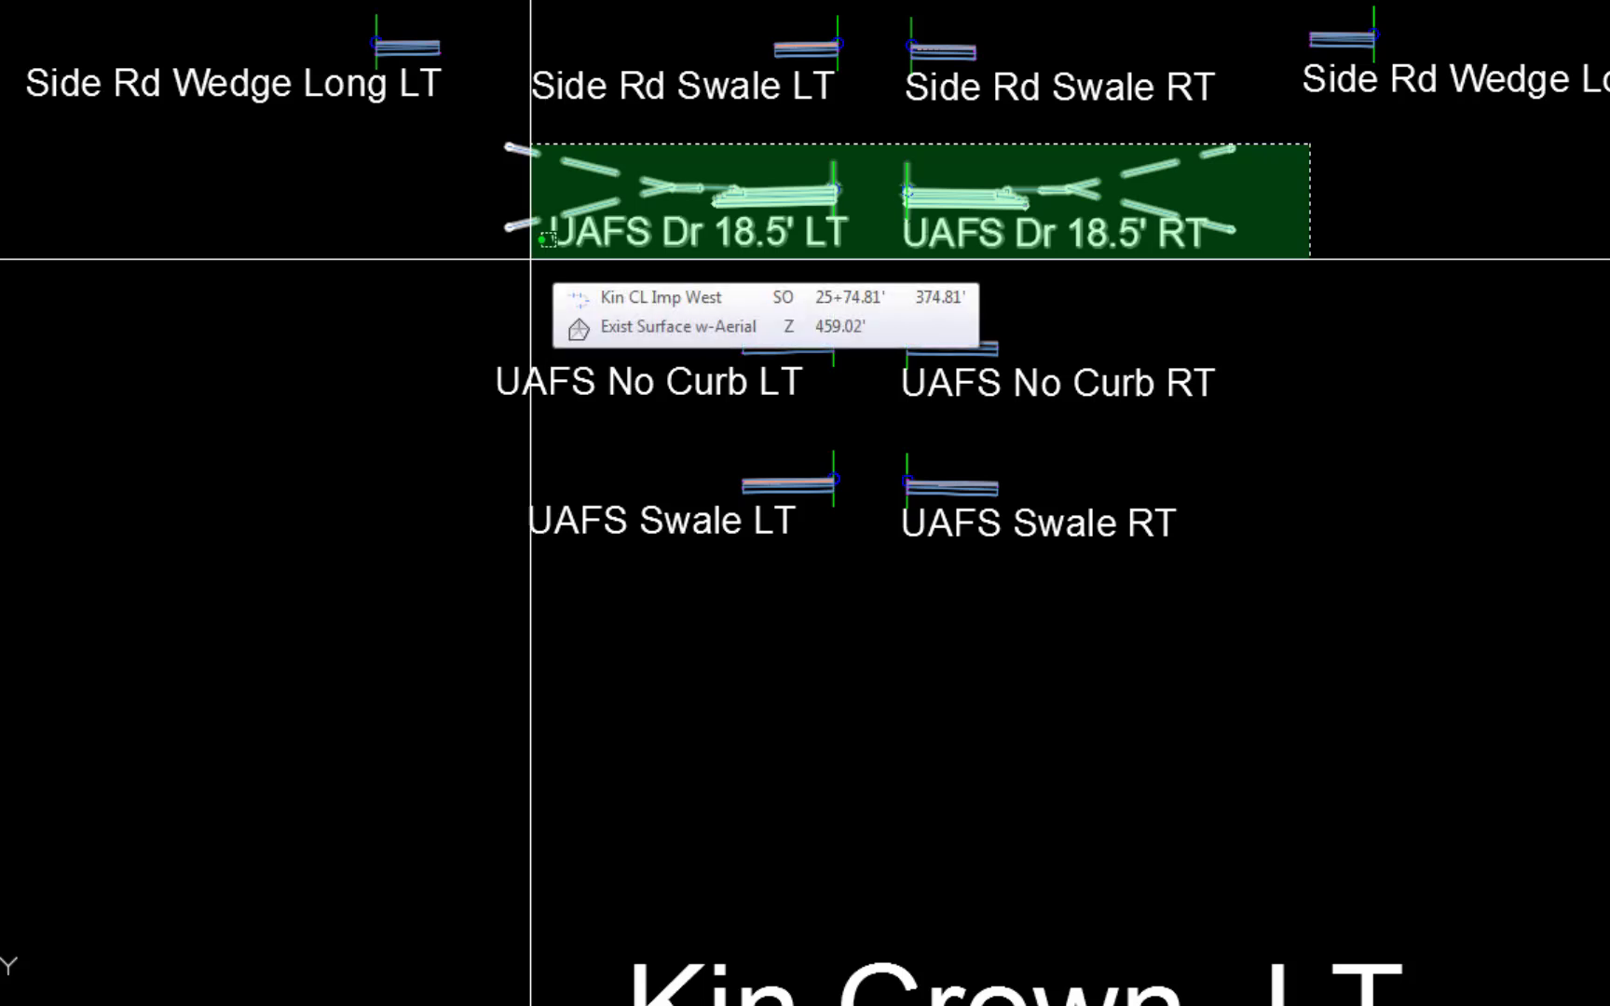
pyautogui.click(531, 259)
pyautogui.press('Return')
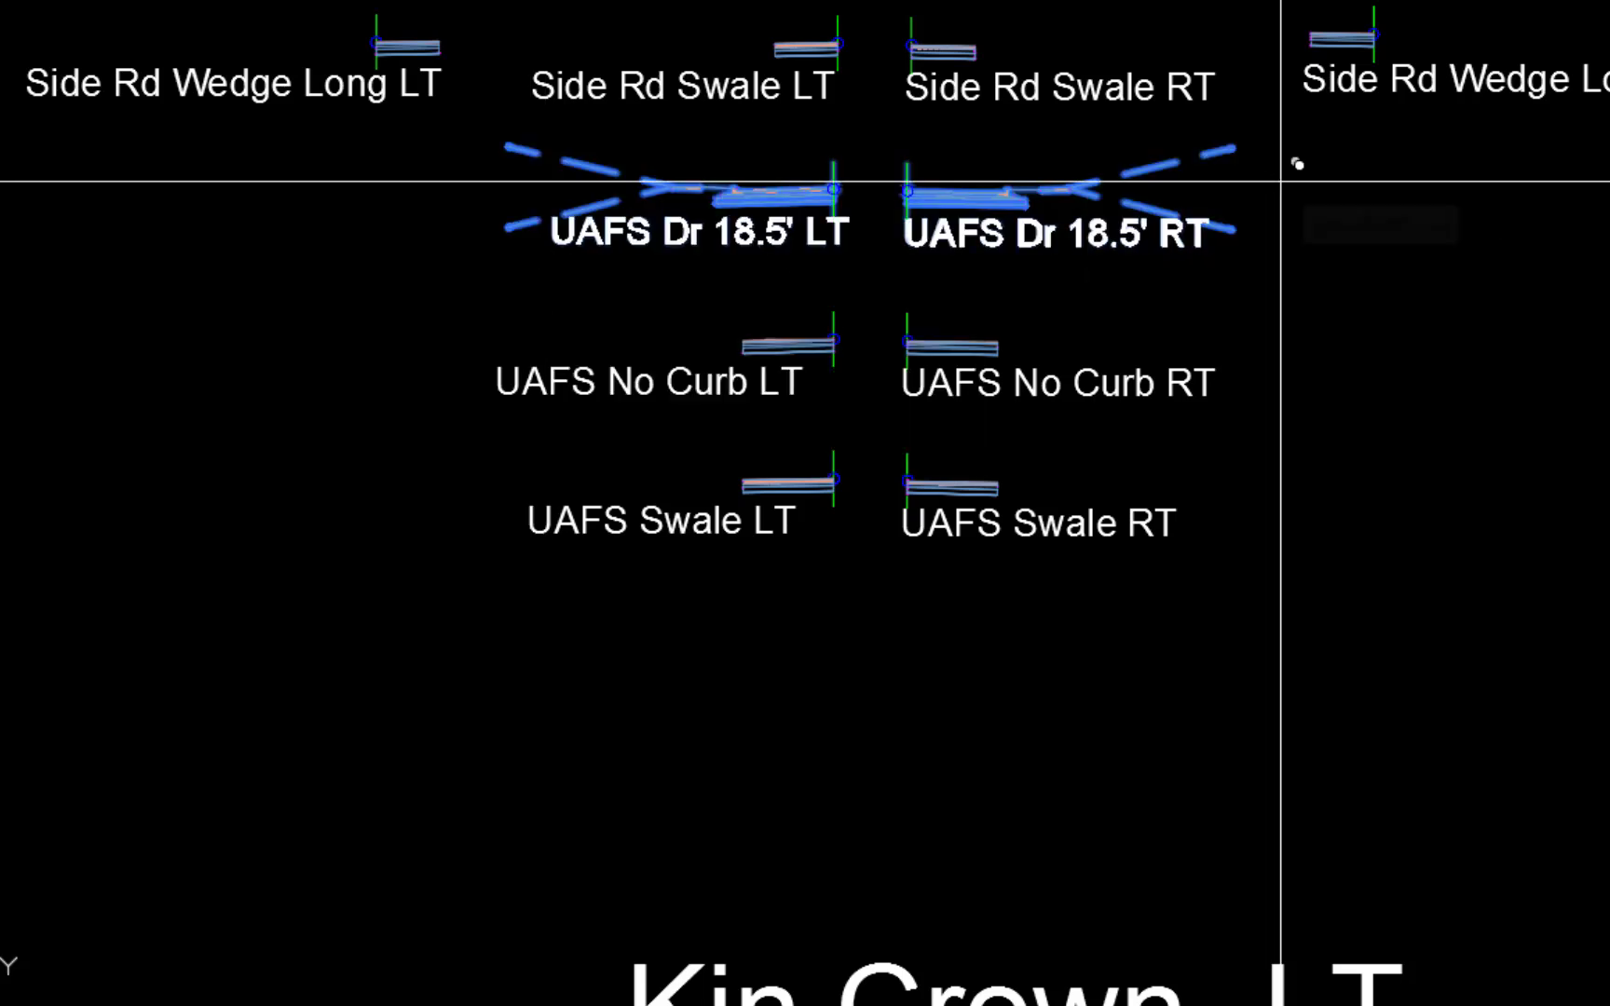
pyautogui.click(1278, 575)
pyautogui.press('Escape')
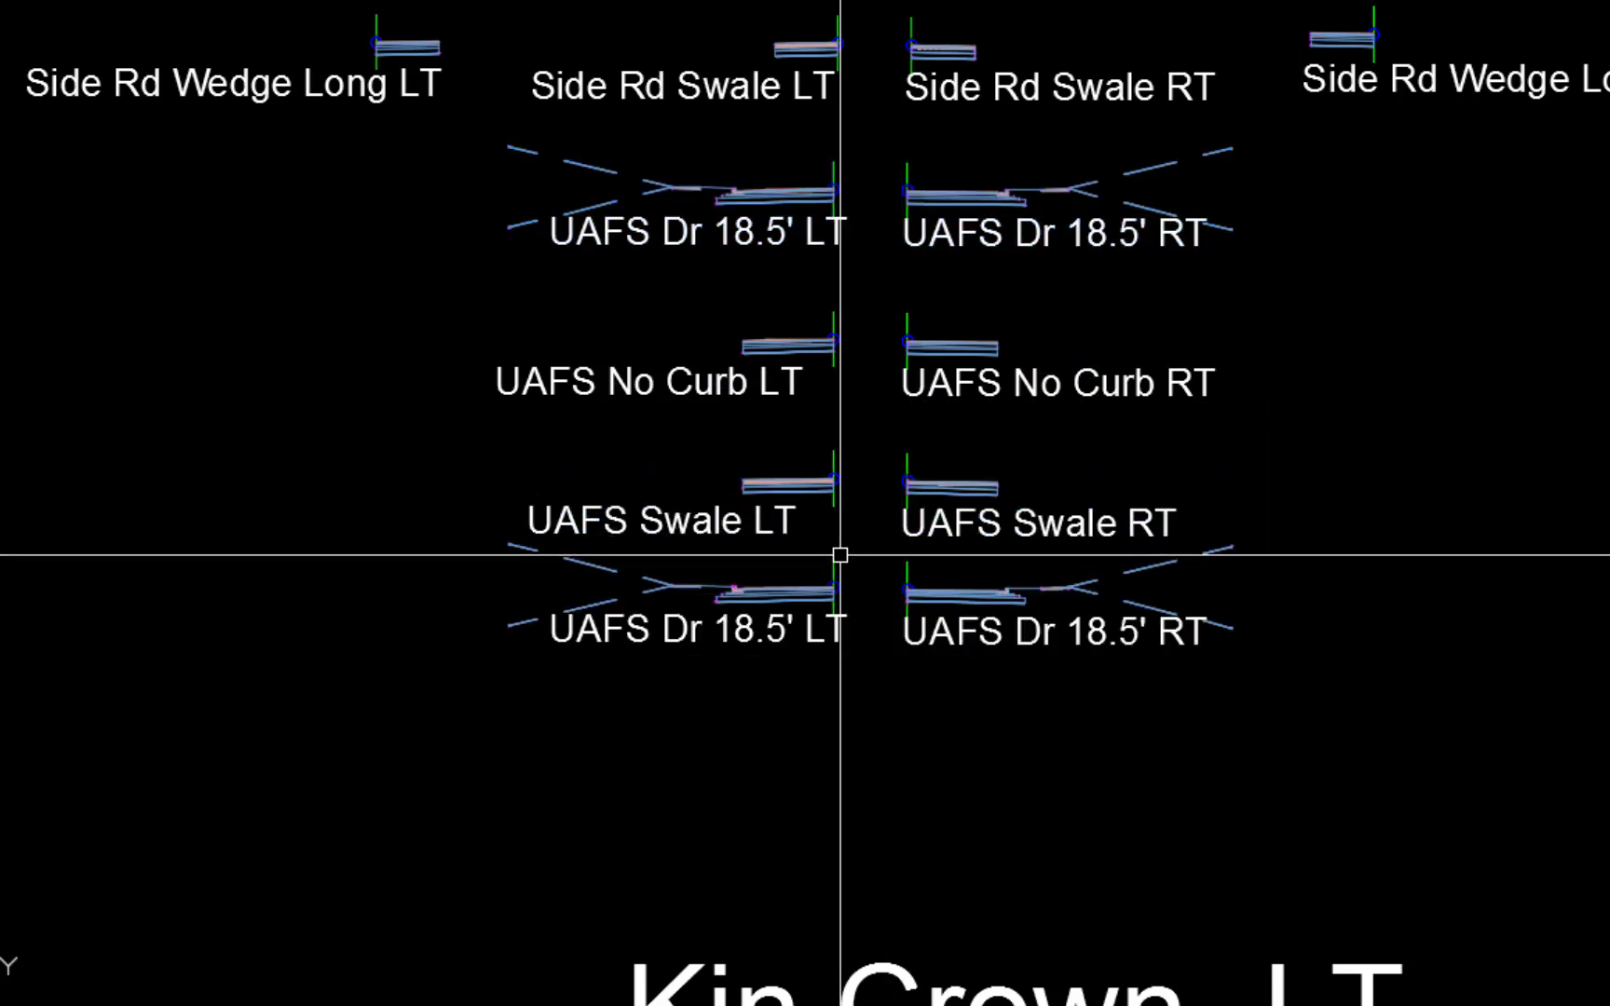
# Rename the copied left assembly to Curb Return LT
pyautogui.click(827, 562)
pyautogui.click(832, 561)
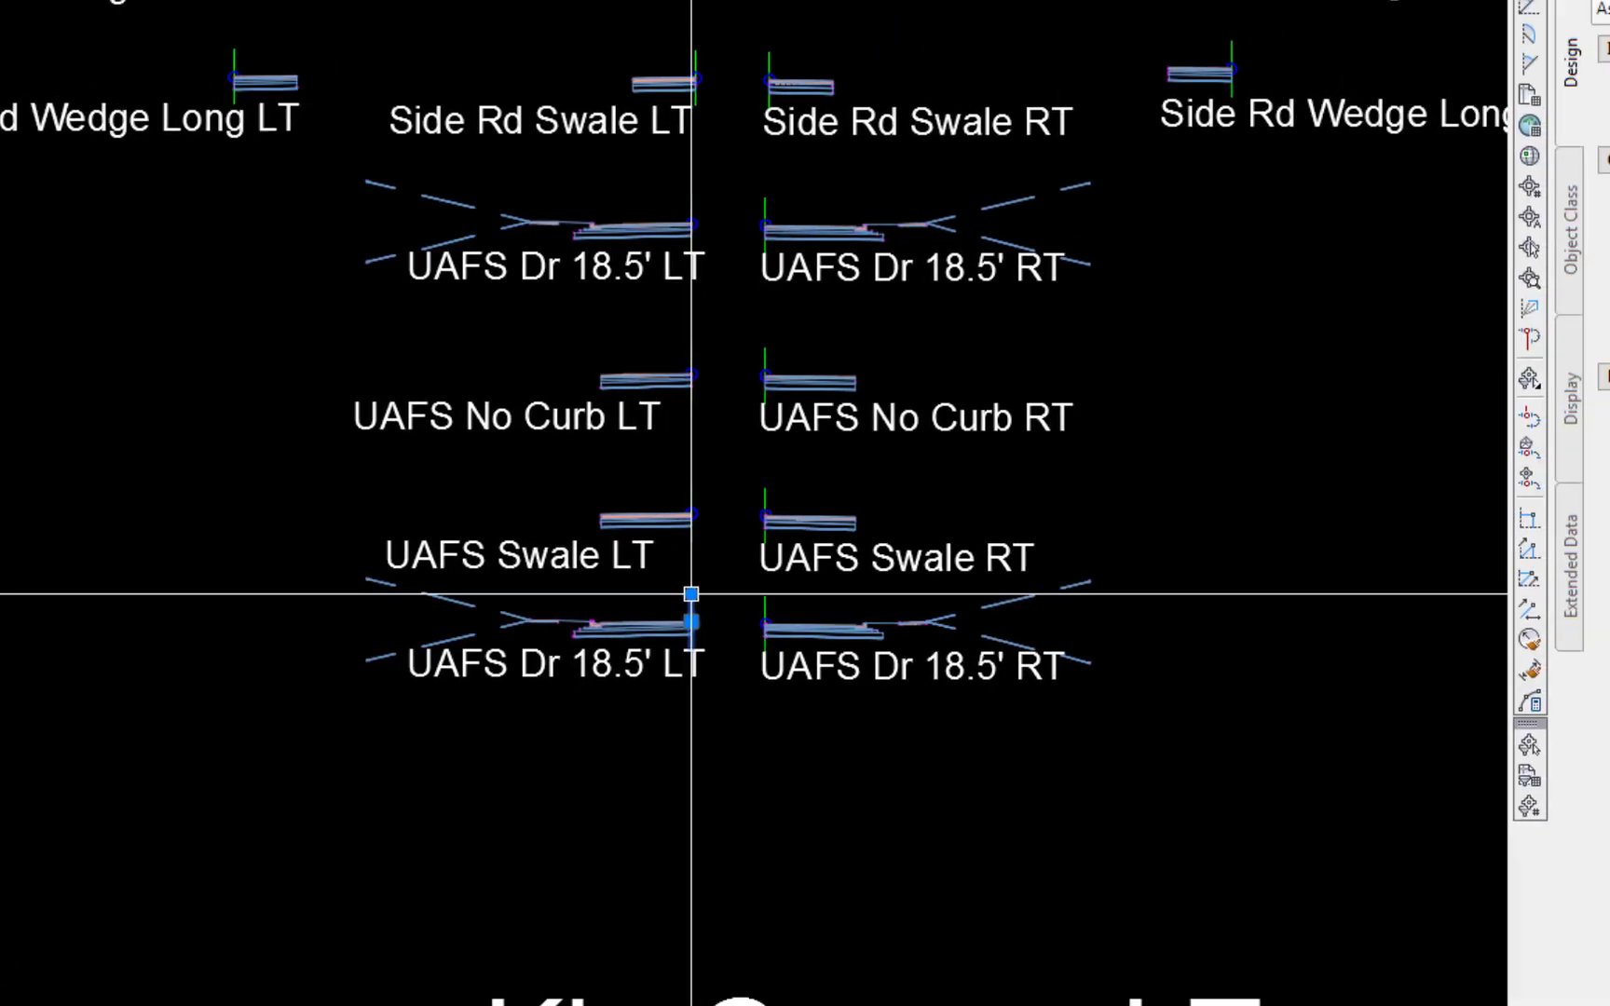
pyautogui.click(1486, 170)
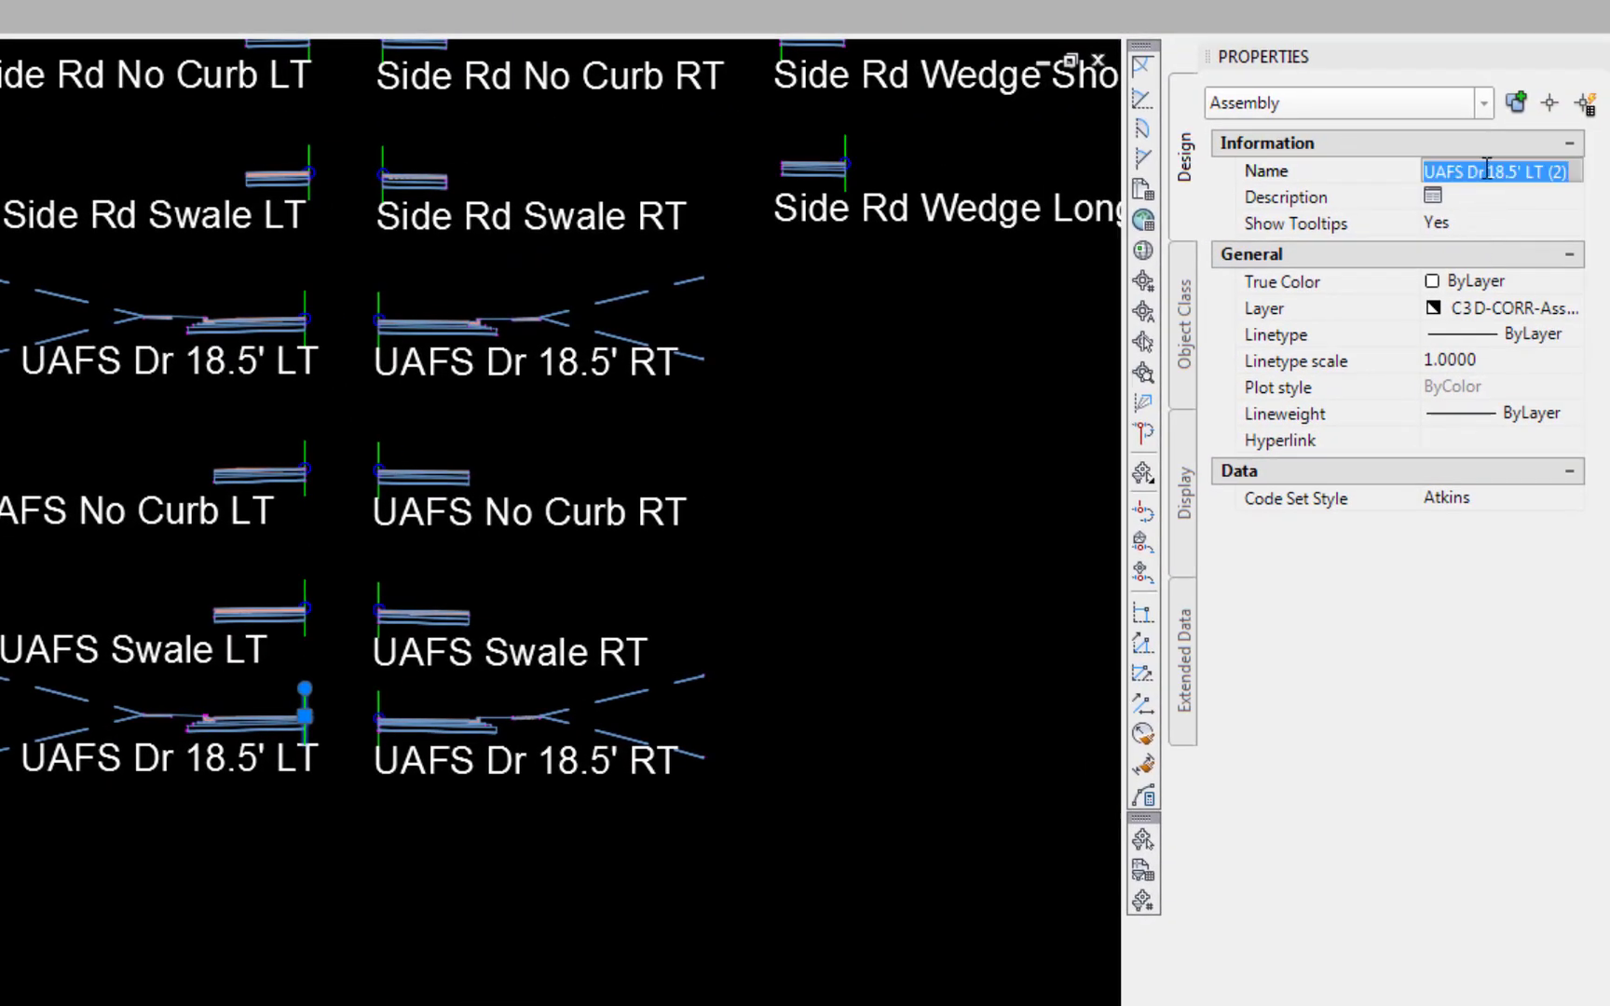
pyautogui.write('Curb Re')
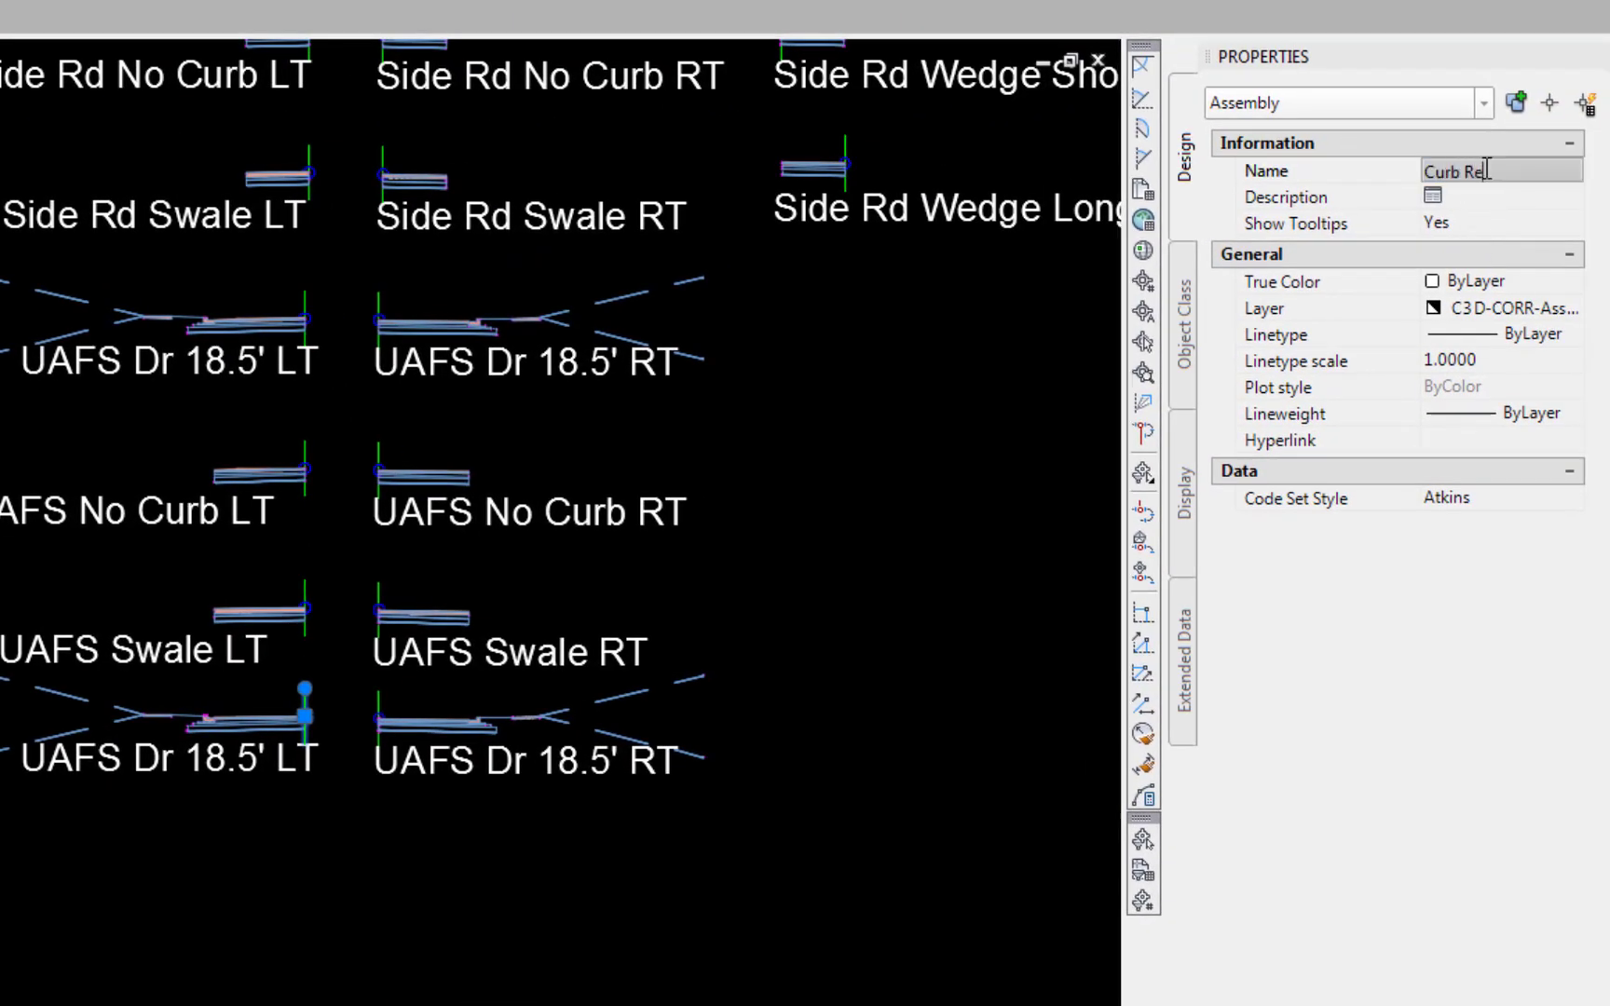
pyautogui.write('turn LT')
pyautogui.press('Return')
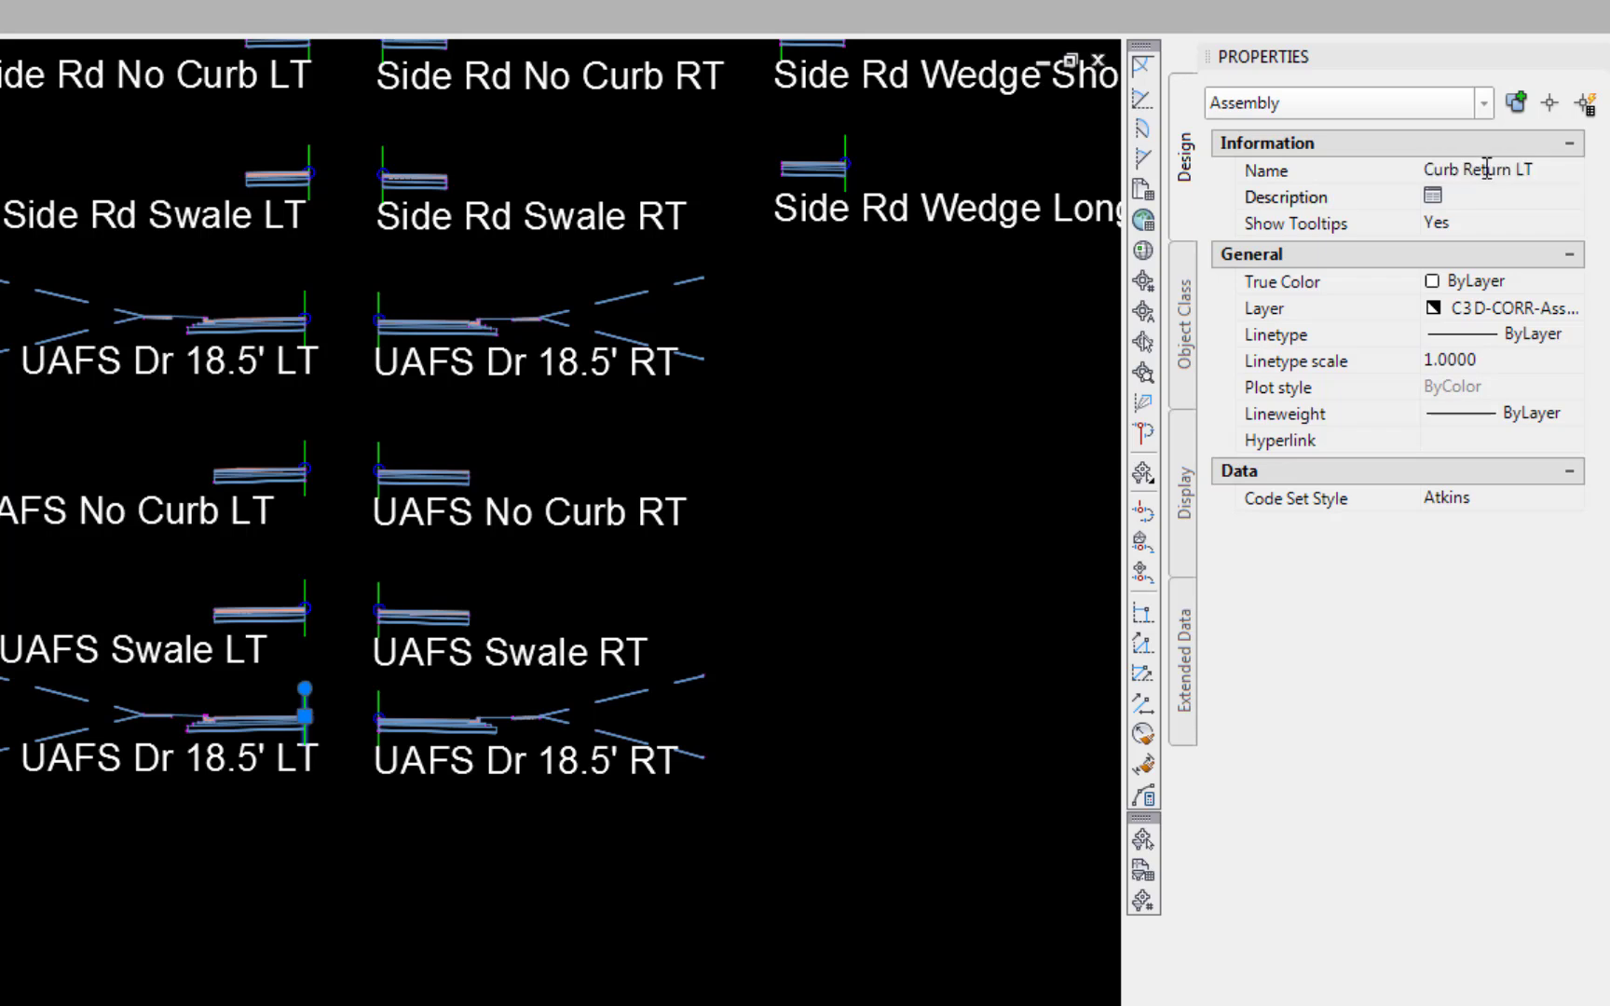
pyautogui.press('Escape')
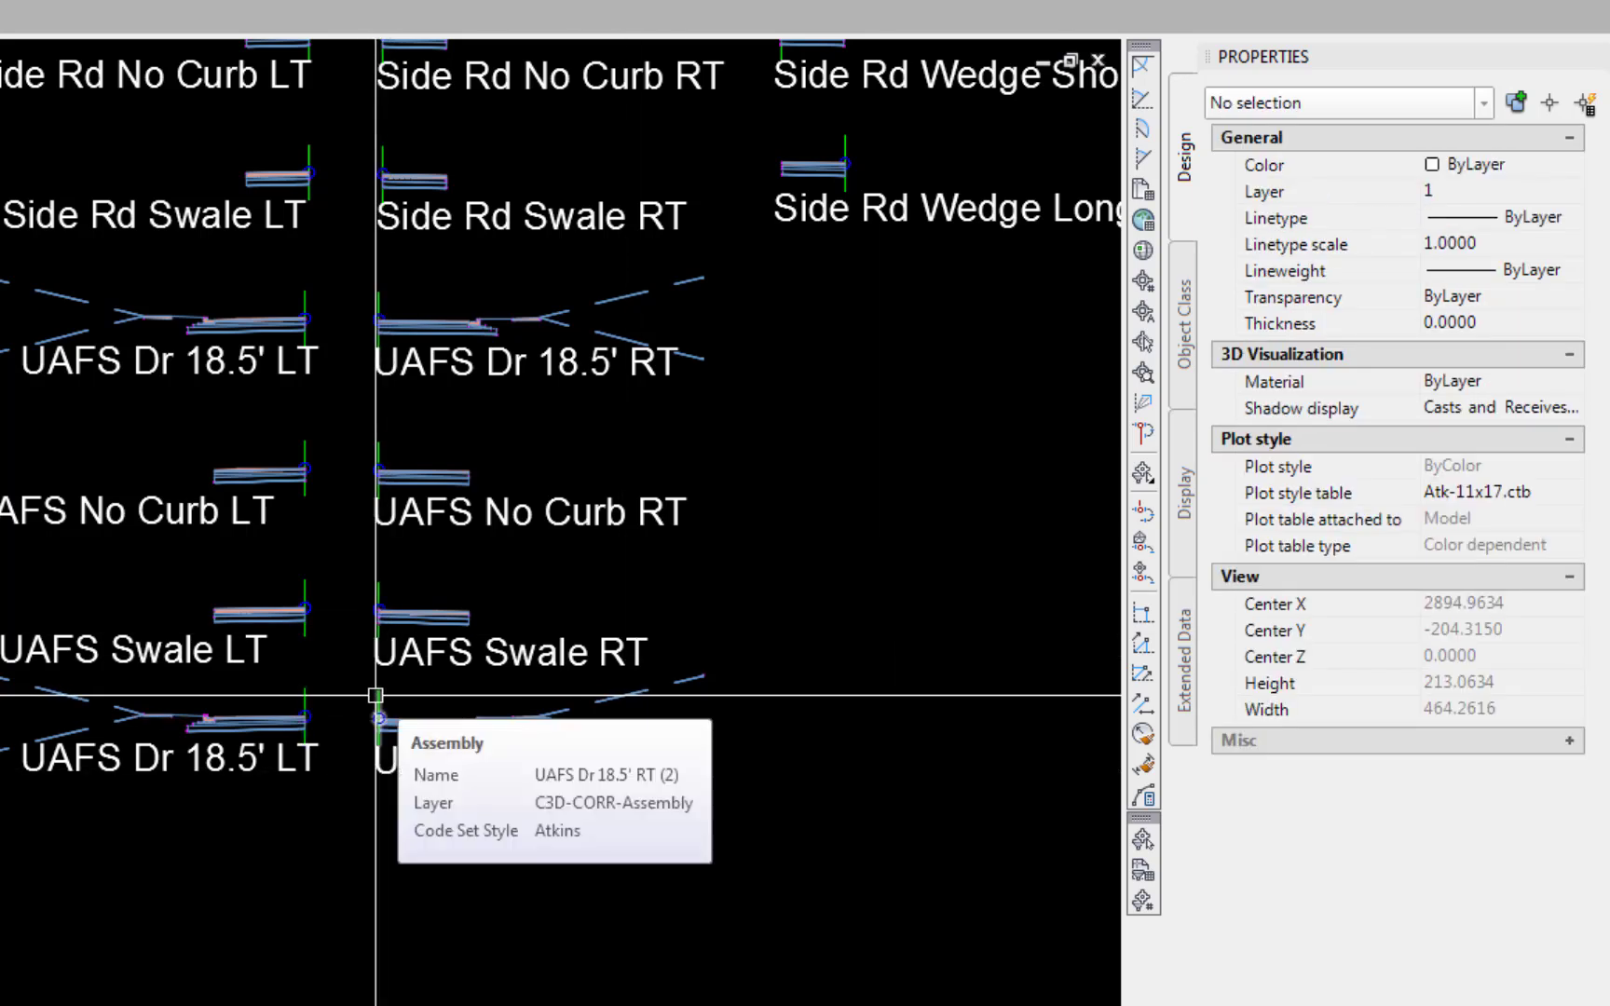
# Rename the copied right assembly to Curb Return RT
pyautogui.click(376, 695)
pyautogui.click(1500, 172)
pyautogui.write('Cu')
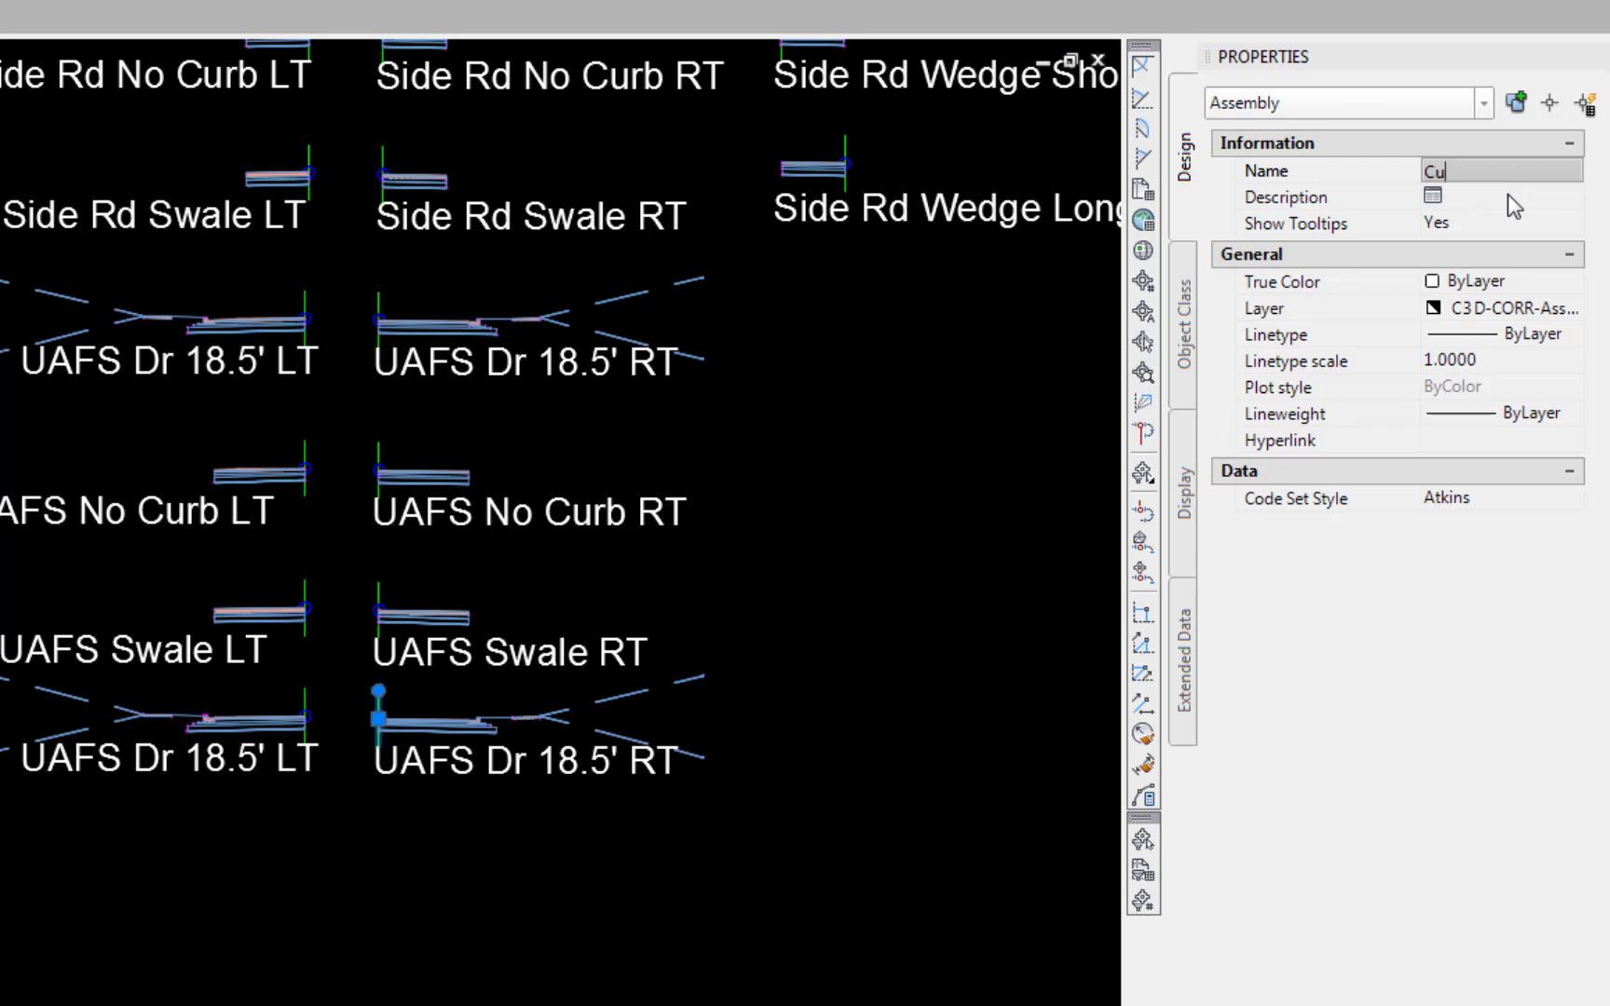
pyautogui.write('rb Return RT')
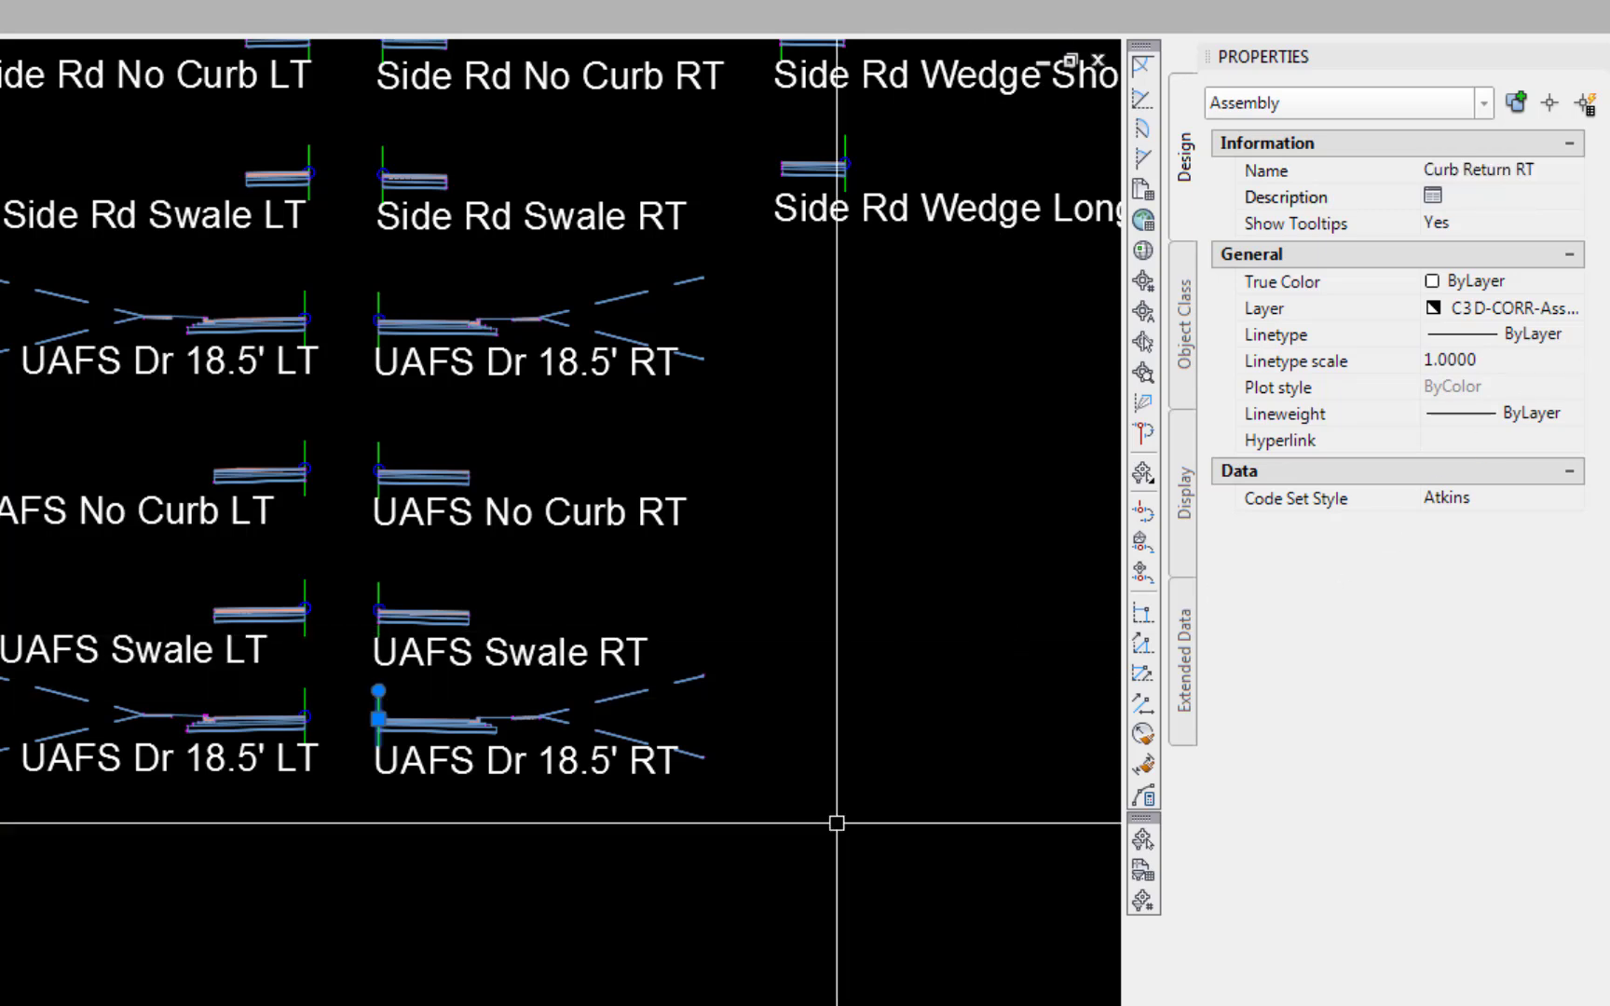
pyautogui.press('Escape')
# Edit the copied left label text to read Curb Return LT
pyautogui.doubleClick(205, 774)
pyautogui.write('Cu')
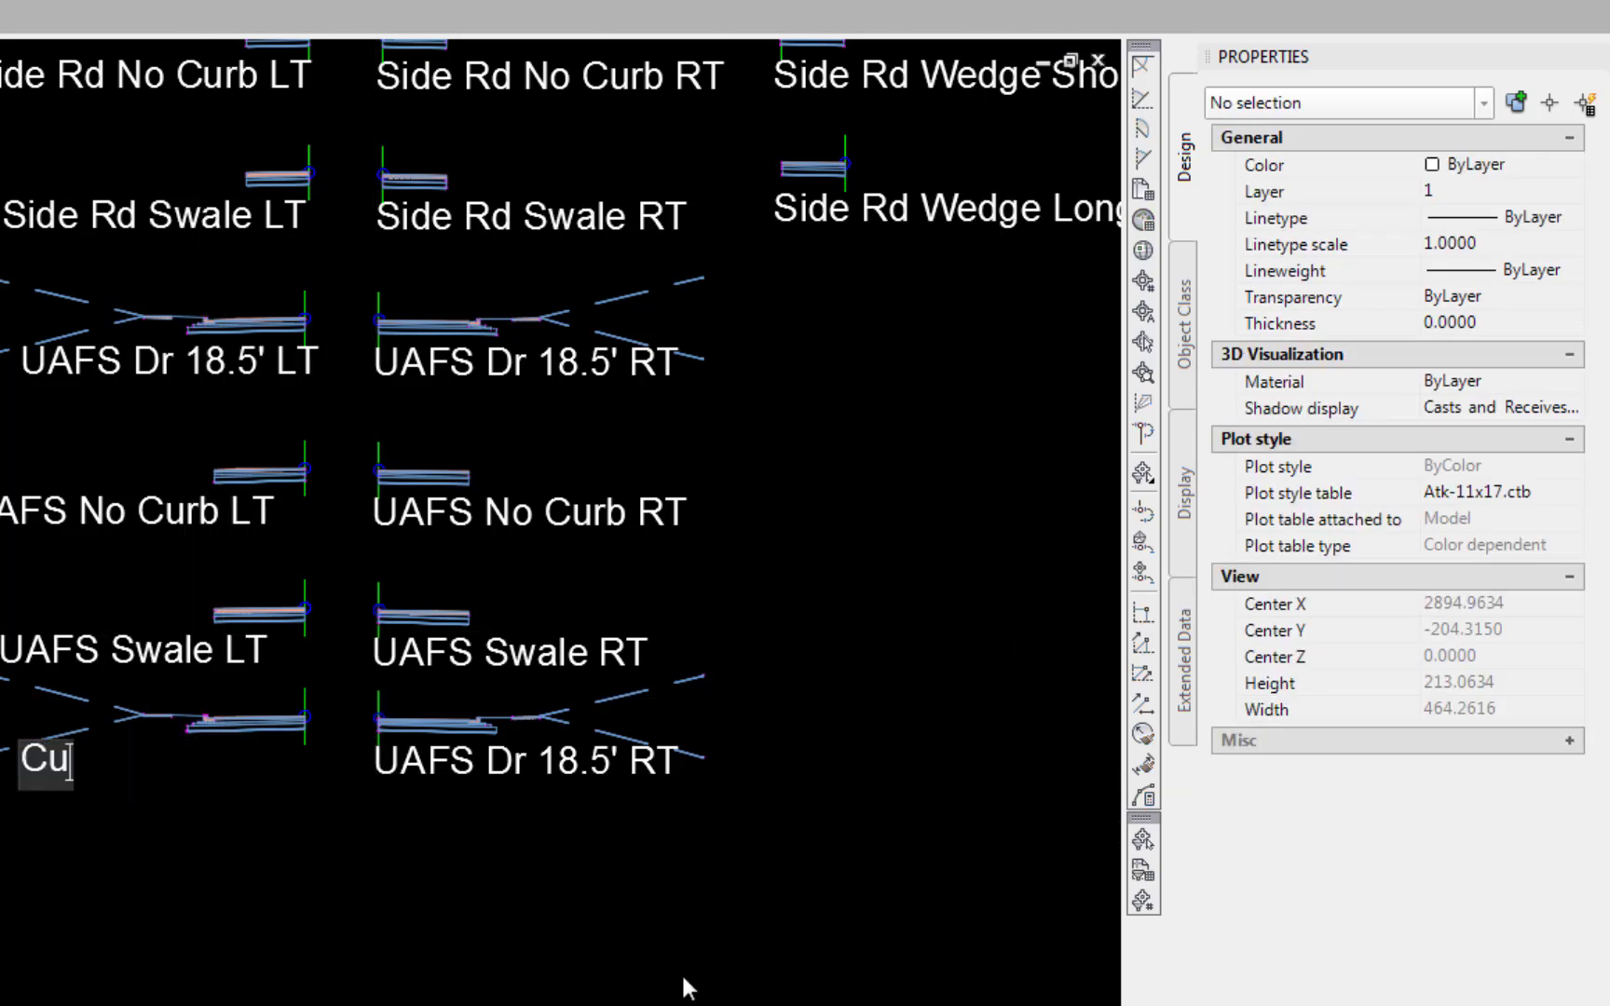
pyautogui.write('rb Ret')
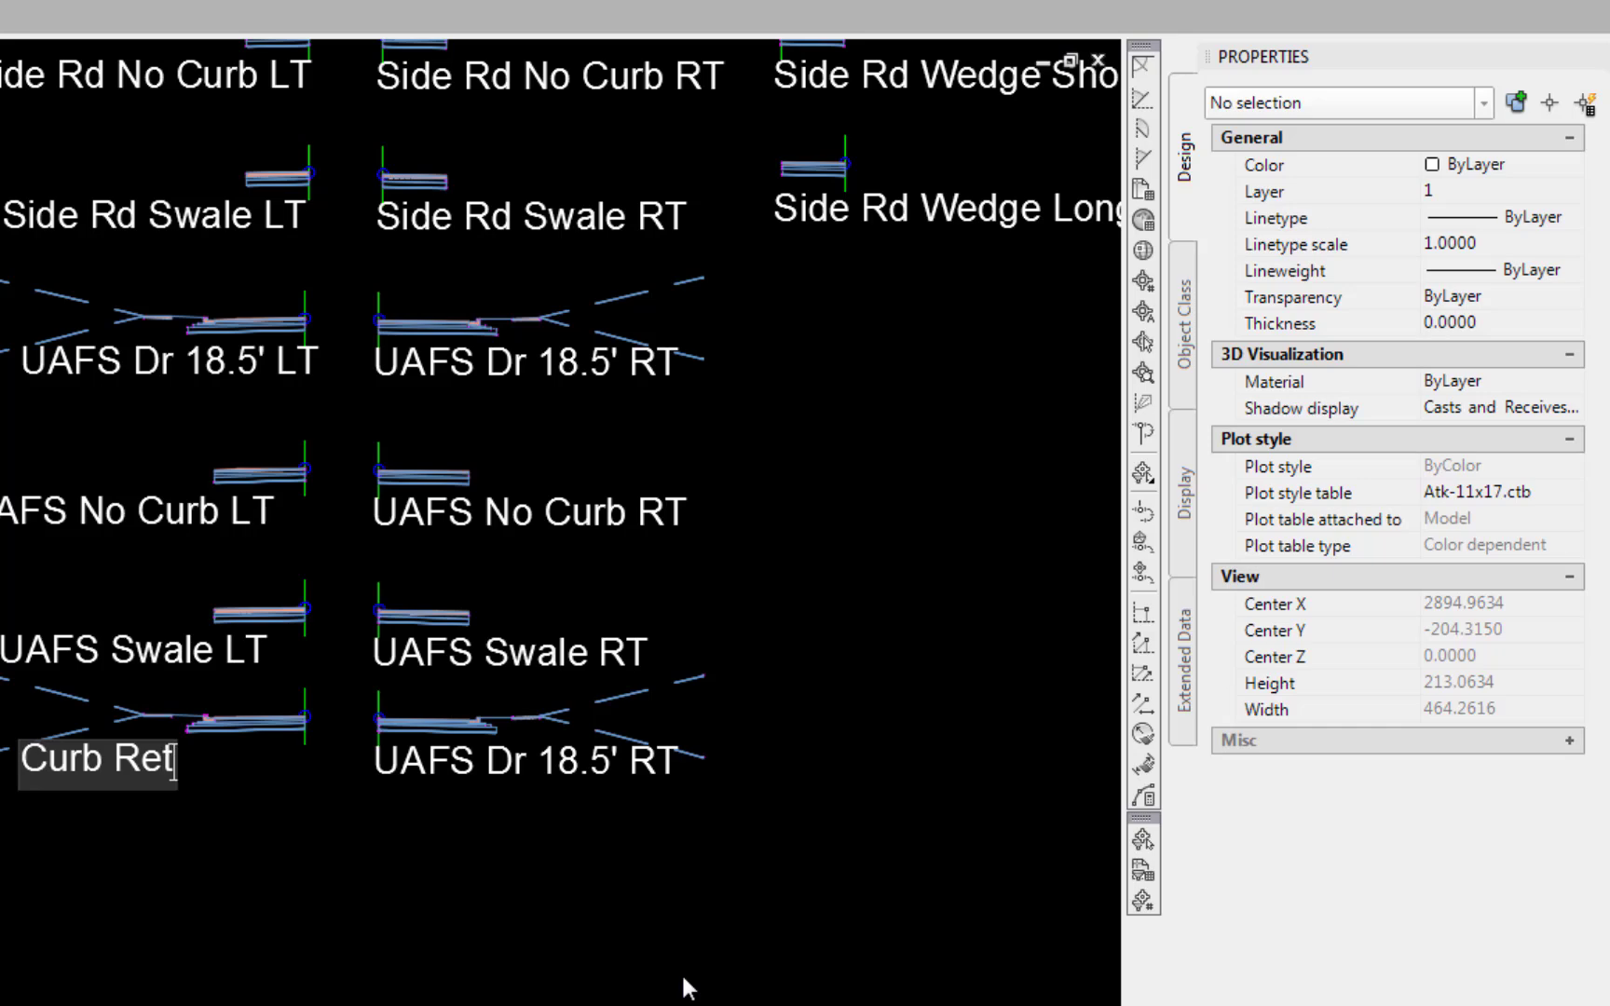
pyautogui.write('urn LT')
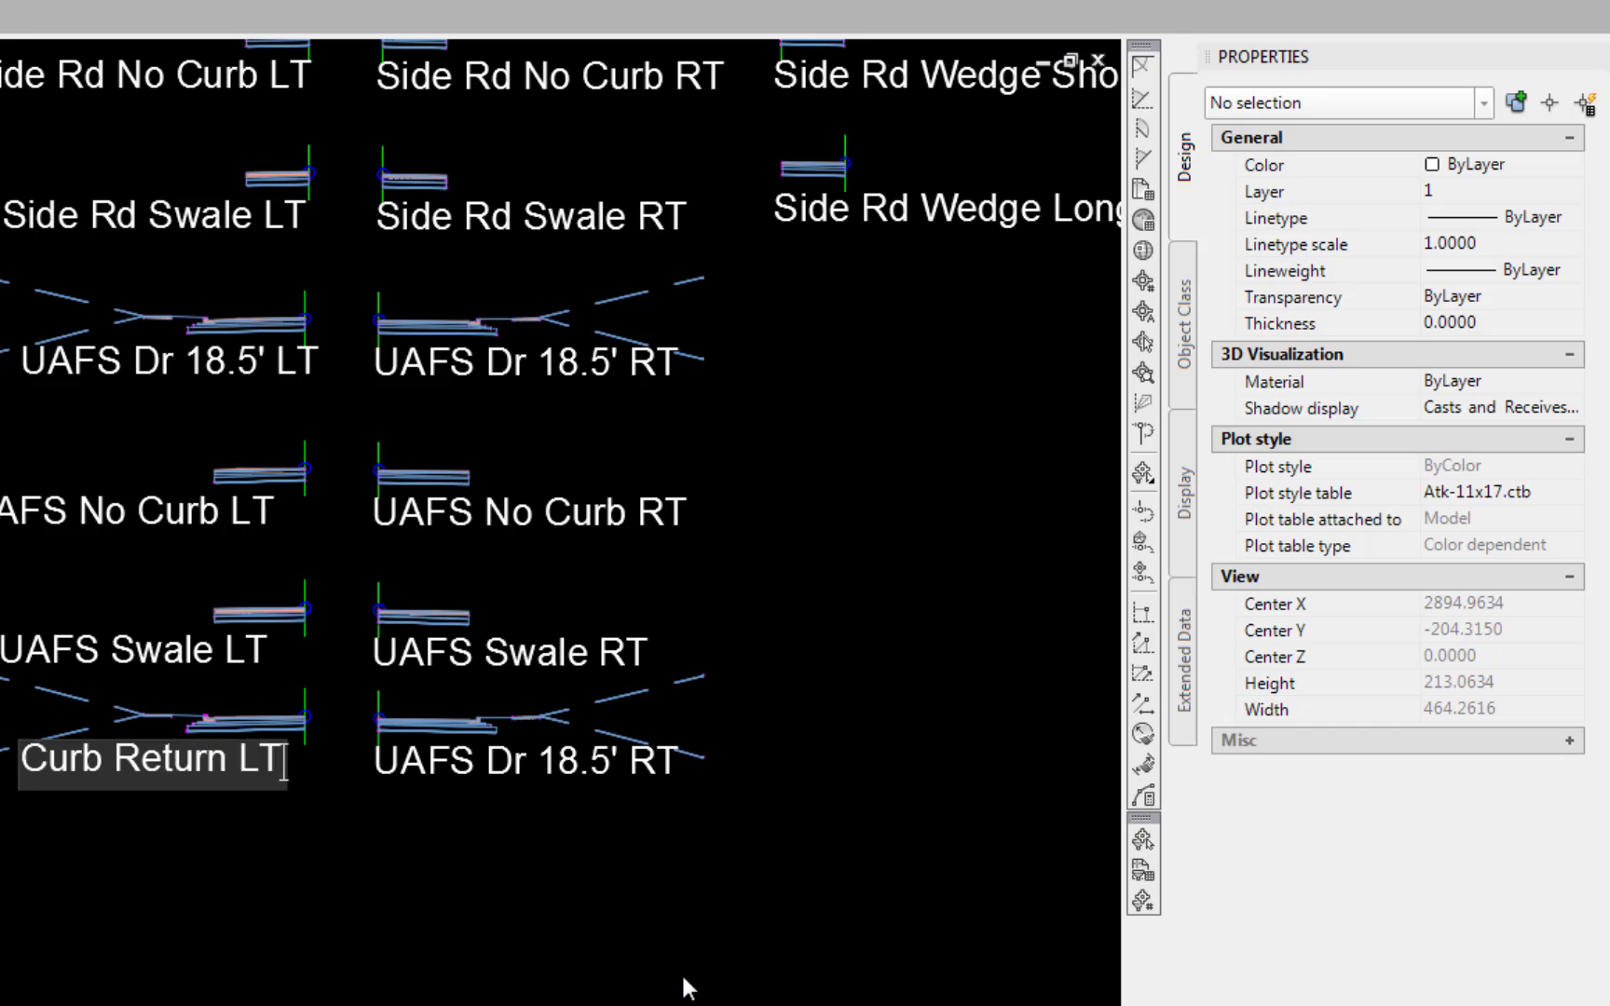
pyautogui.press('Return')
# Edit the copied right label text to read Curb Return RT
pyautogui.doubleClick(521, 763)
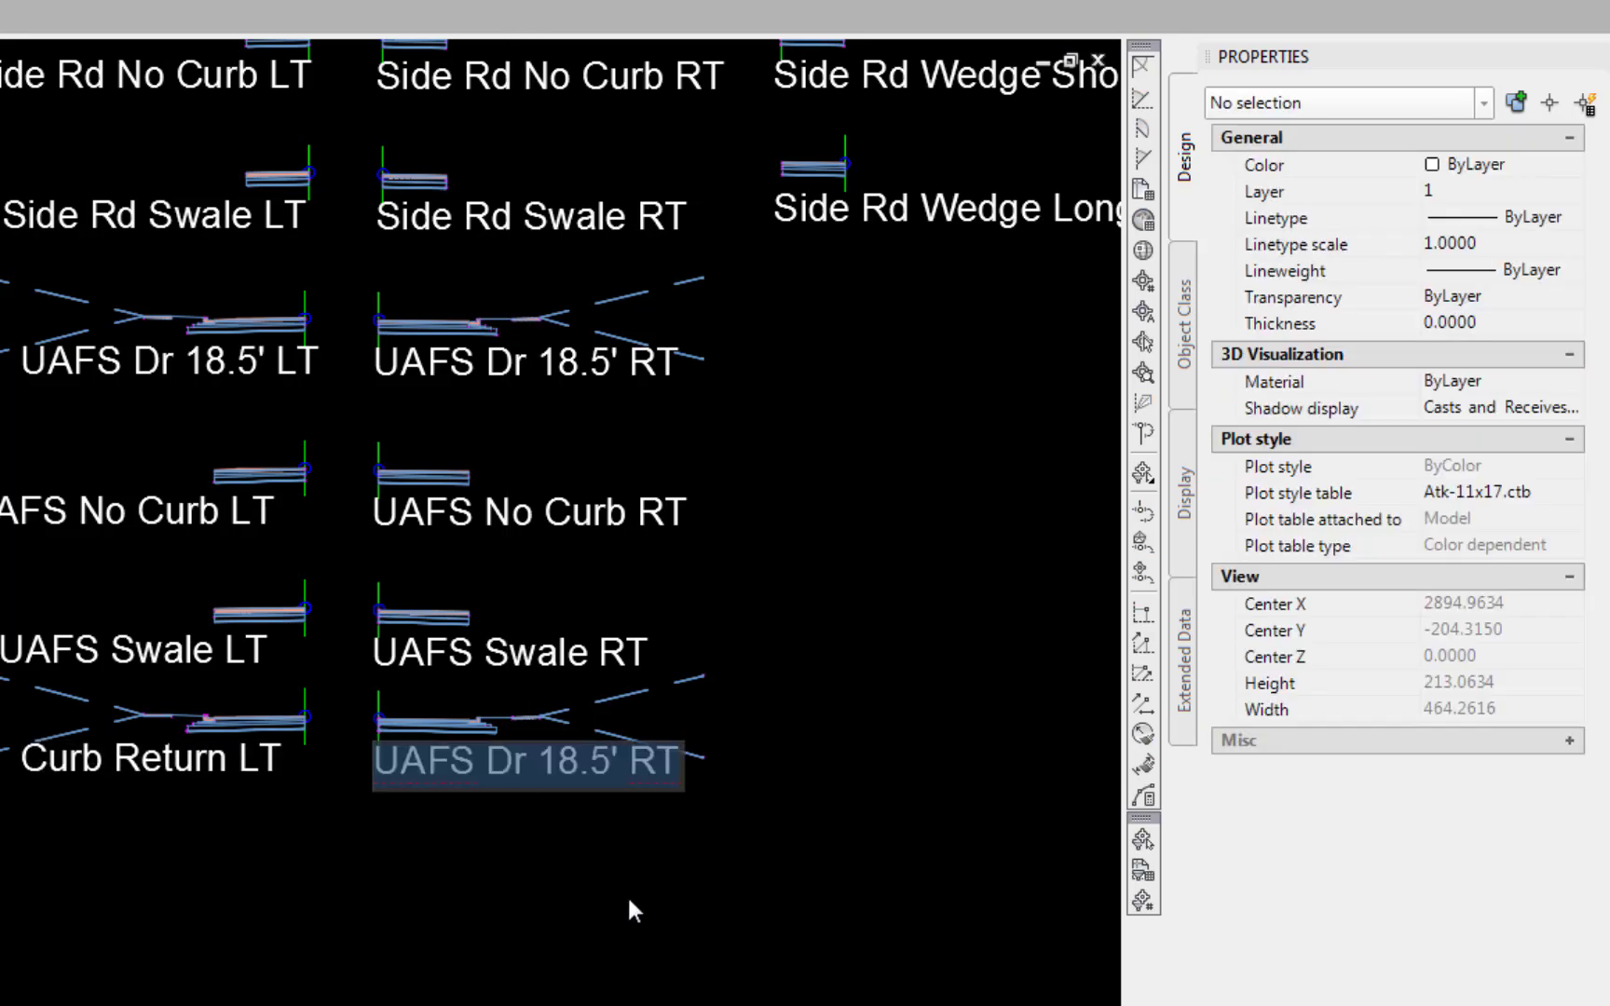
pyautogui.write('Curb ')
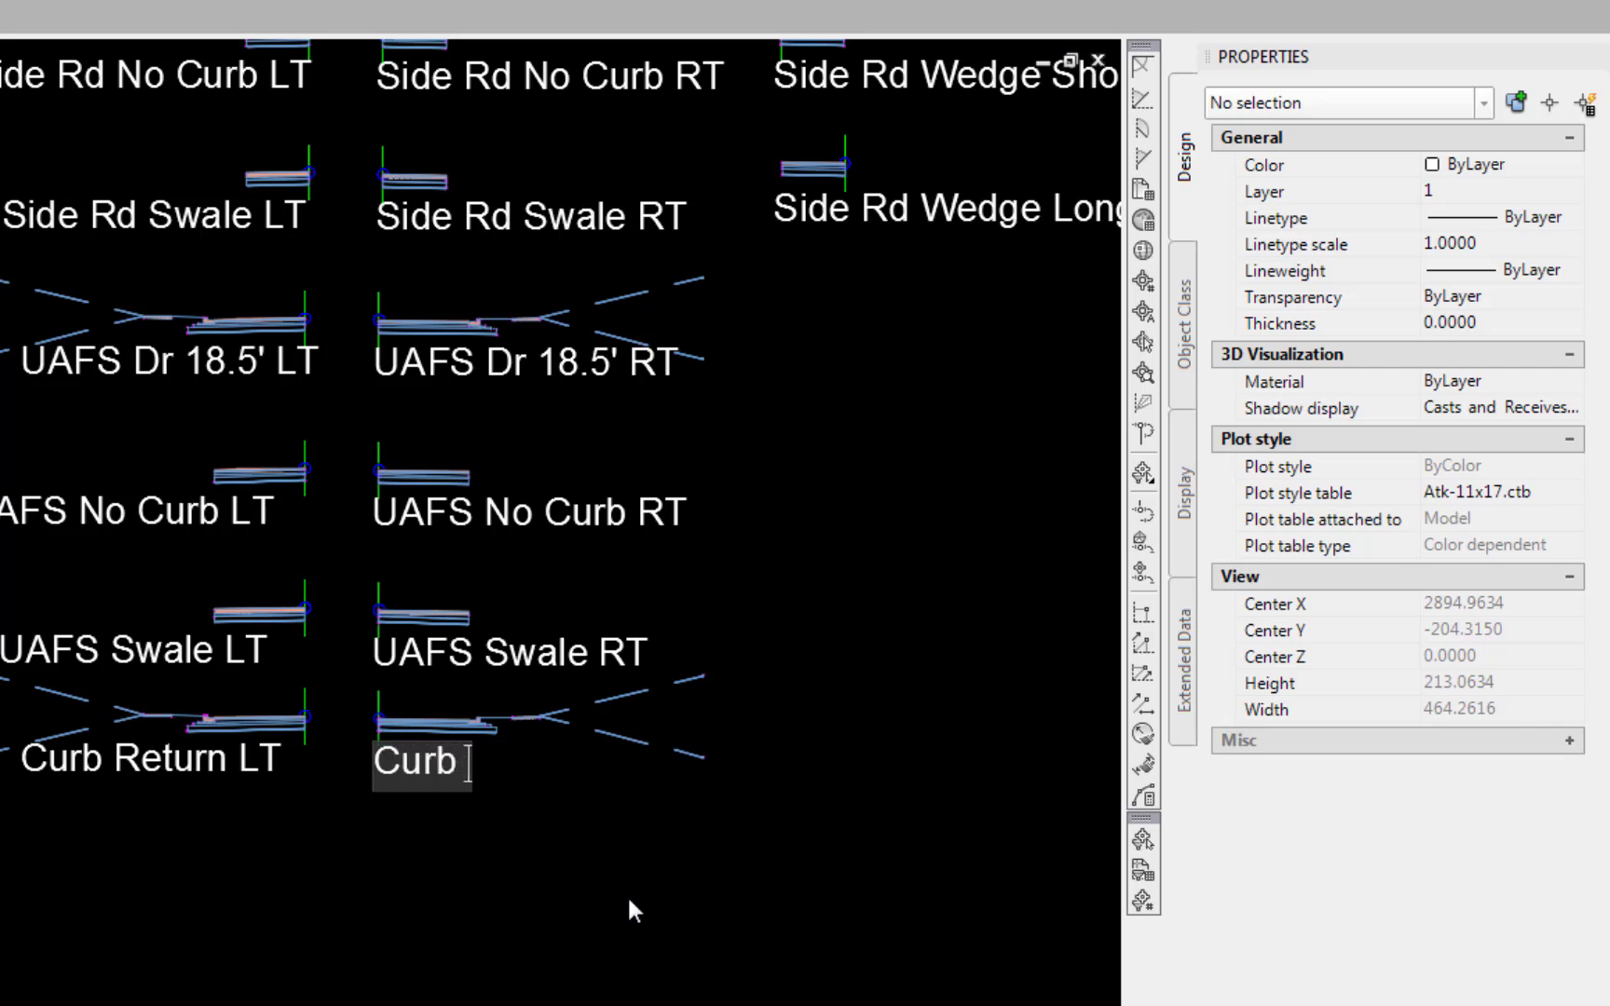
pyautogui.write('Return ')
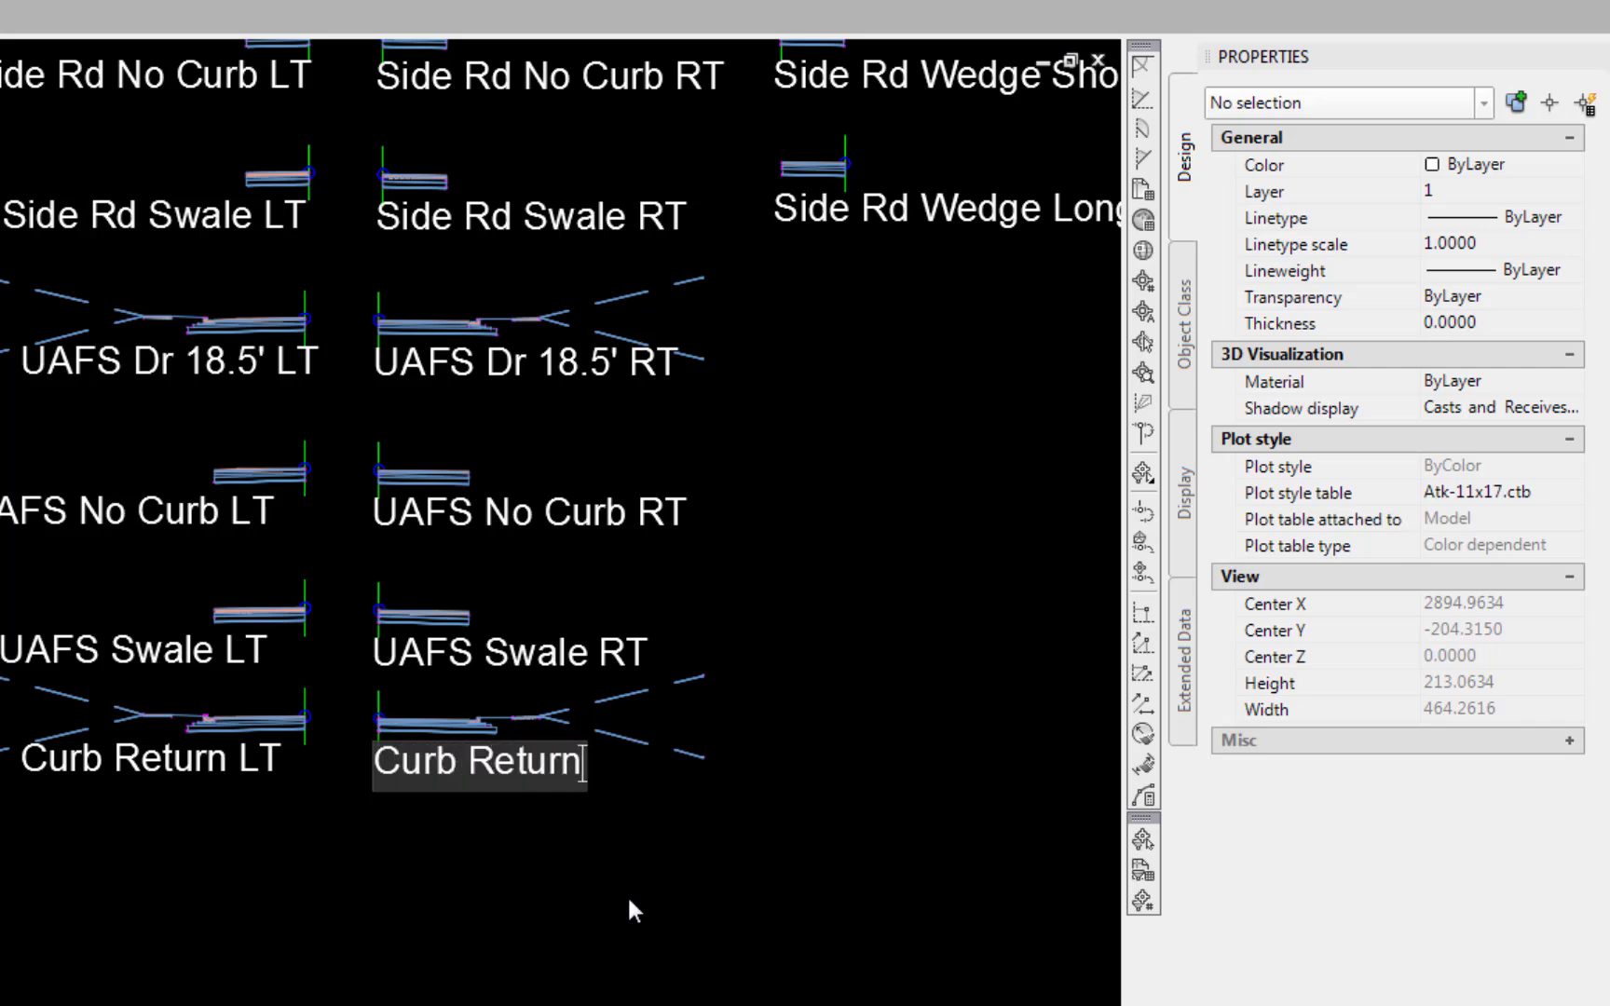
pyautogui.write('RT')
pyautogui.press('Return')
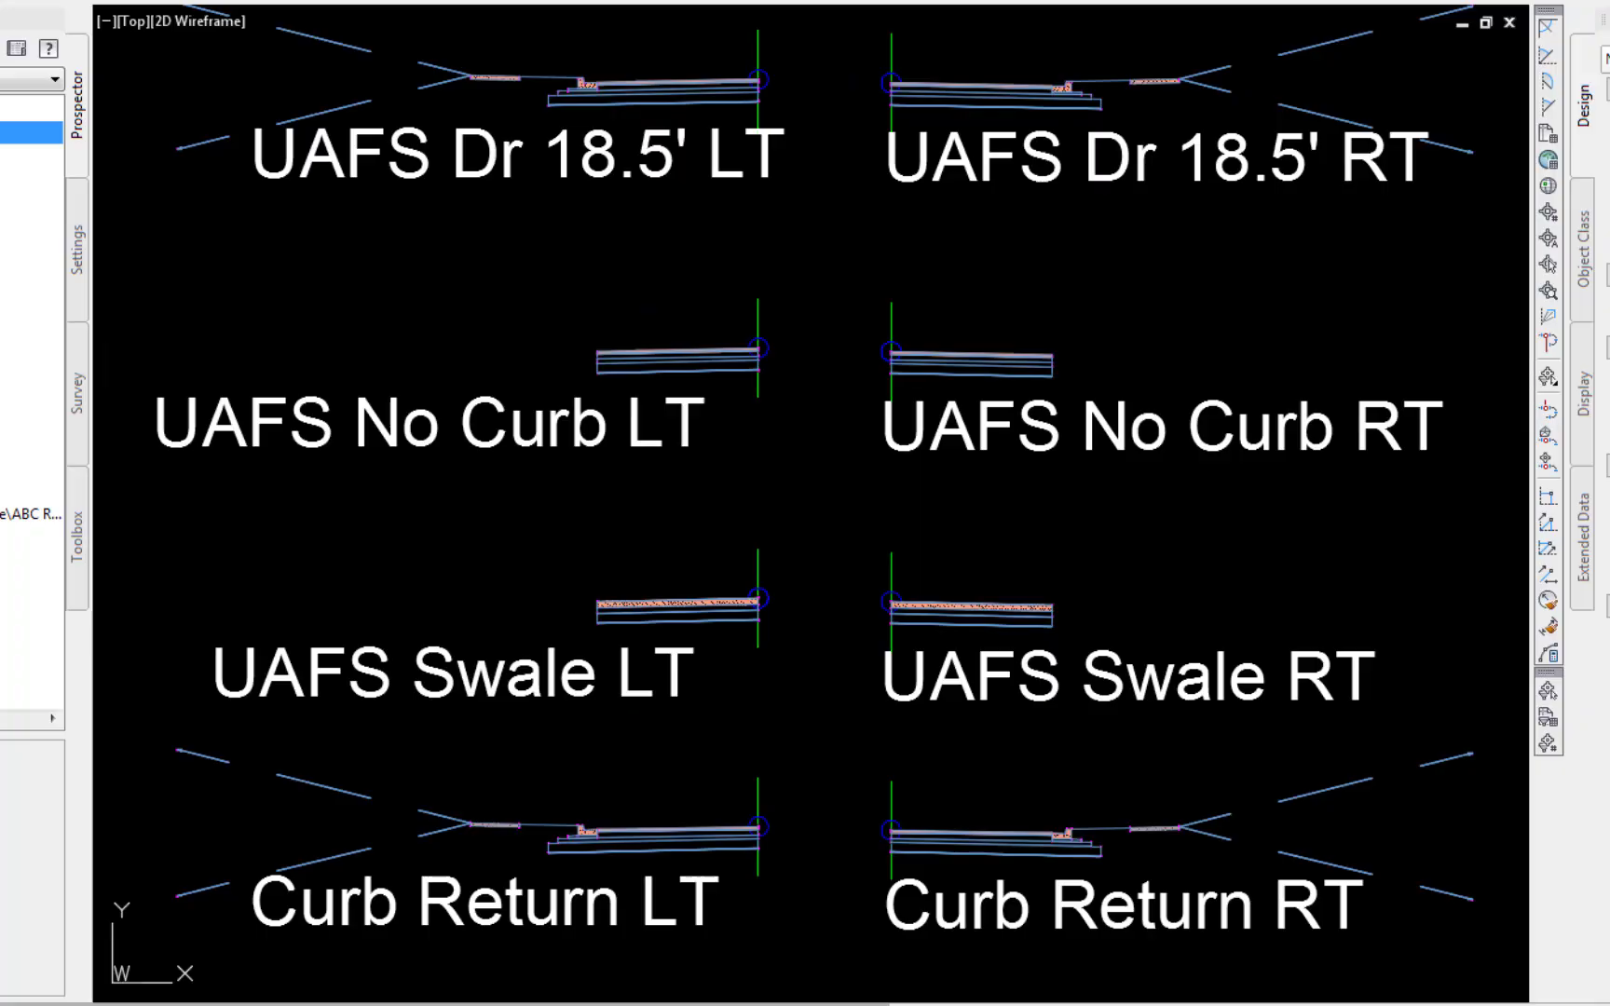
# Erase the curb and lane subassemblies from both Curb Return LT and Curb Return RT assemblies
pyautogui.write('e')
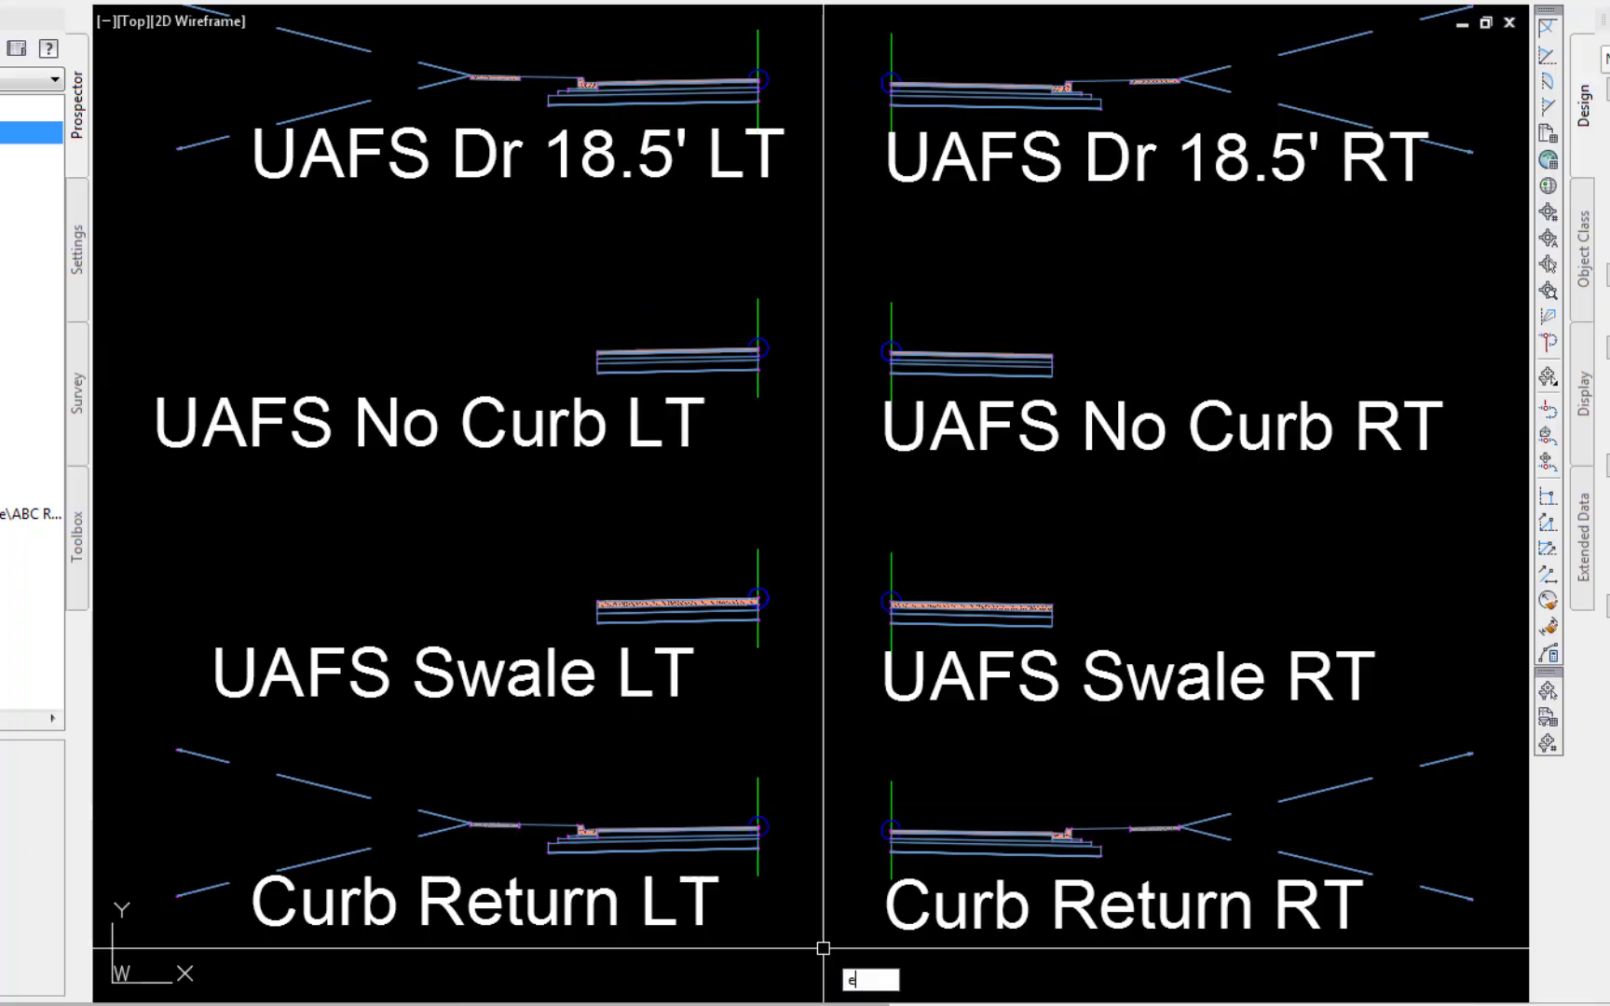
pyautogui.press('Return')
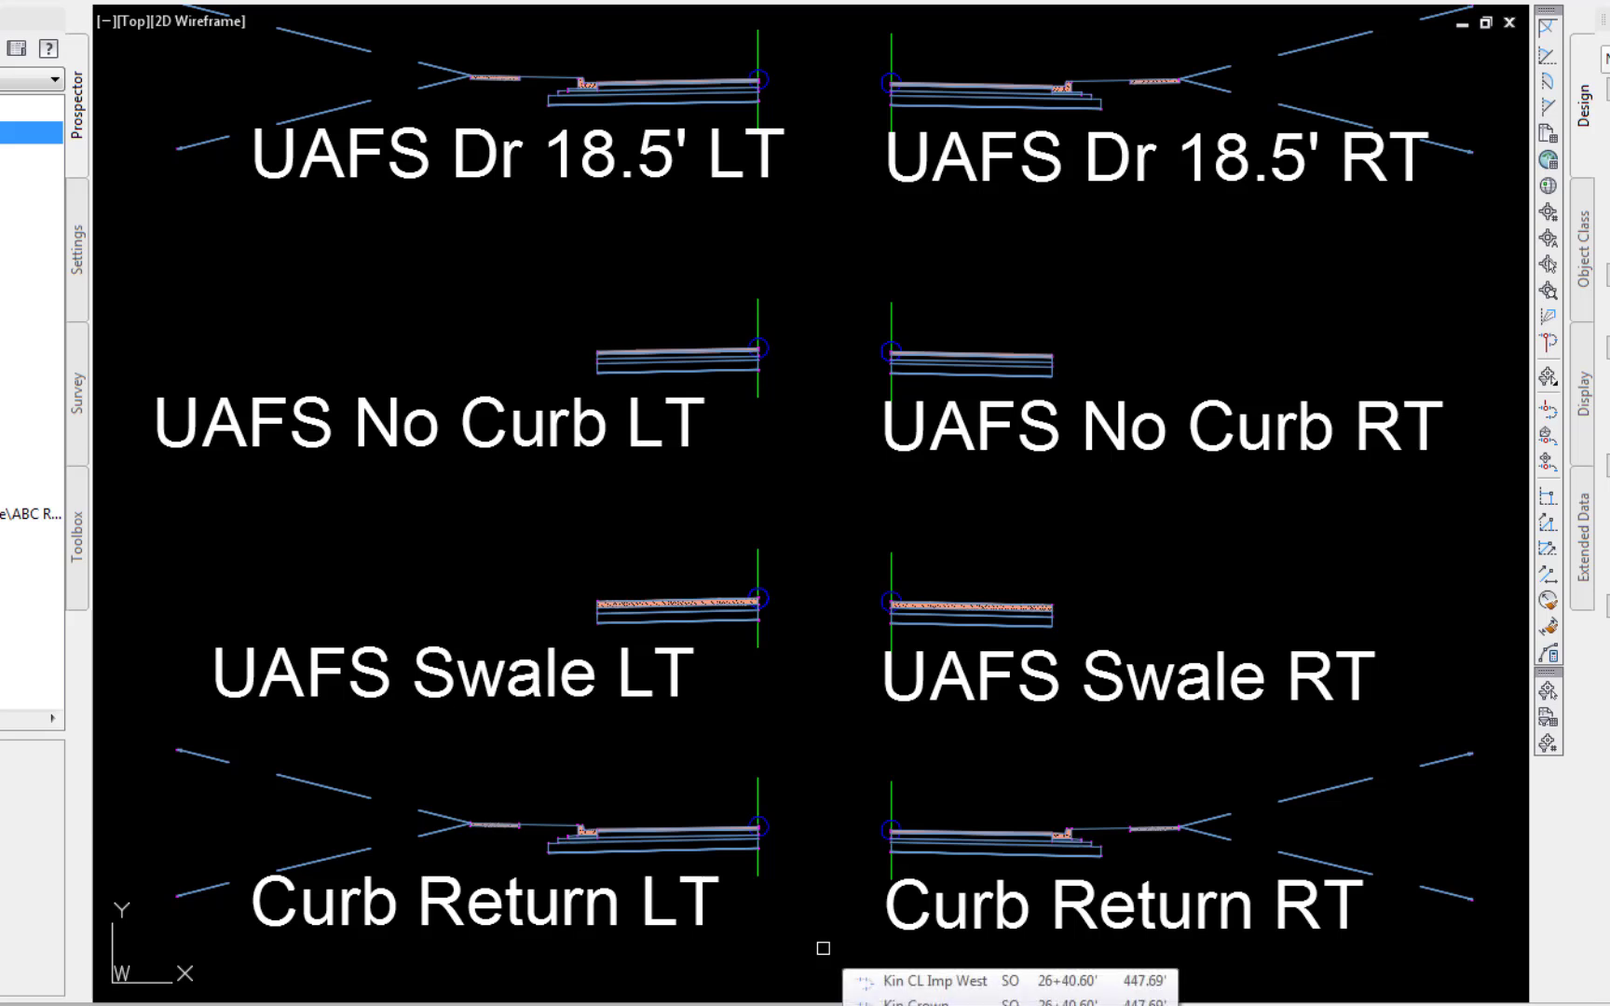
pyautogui.click(668, 809)
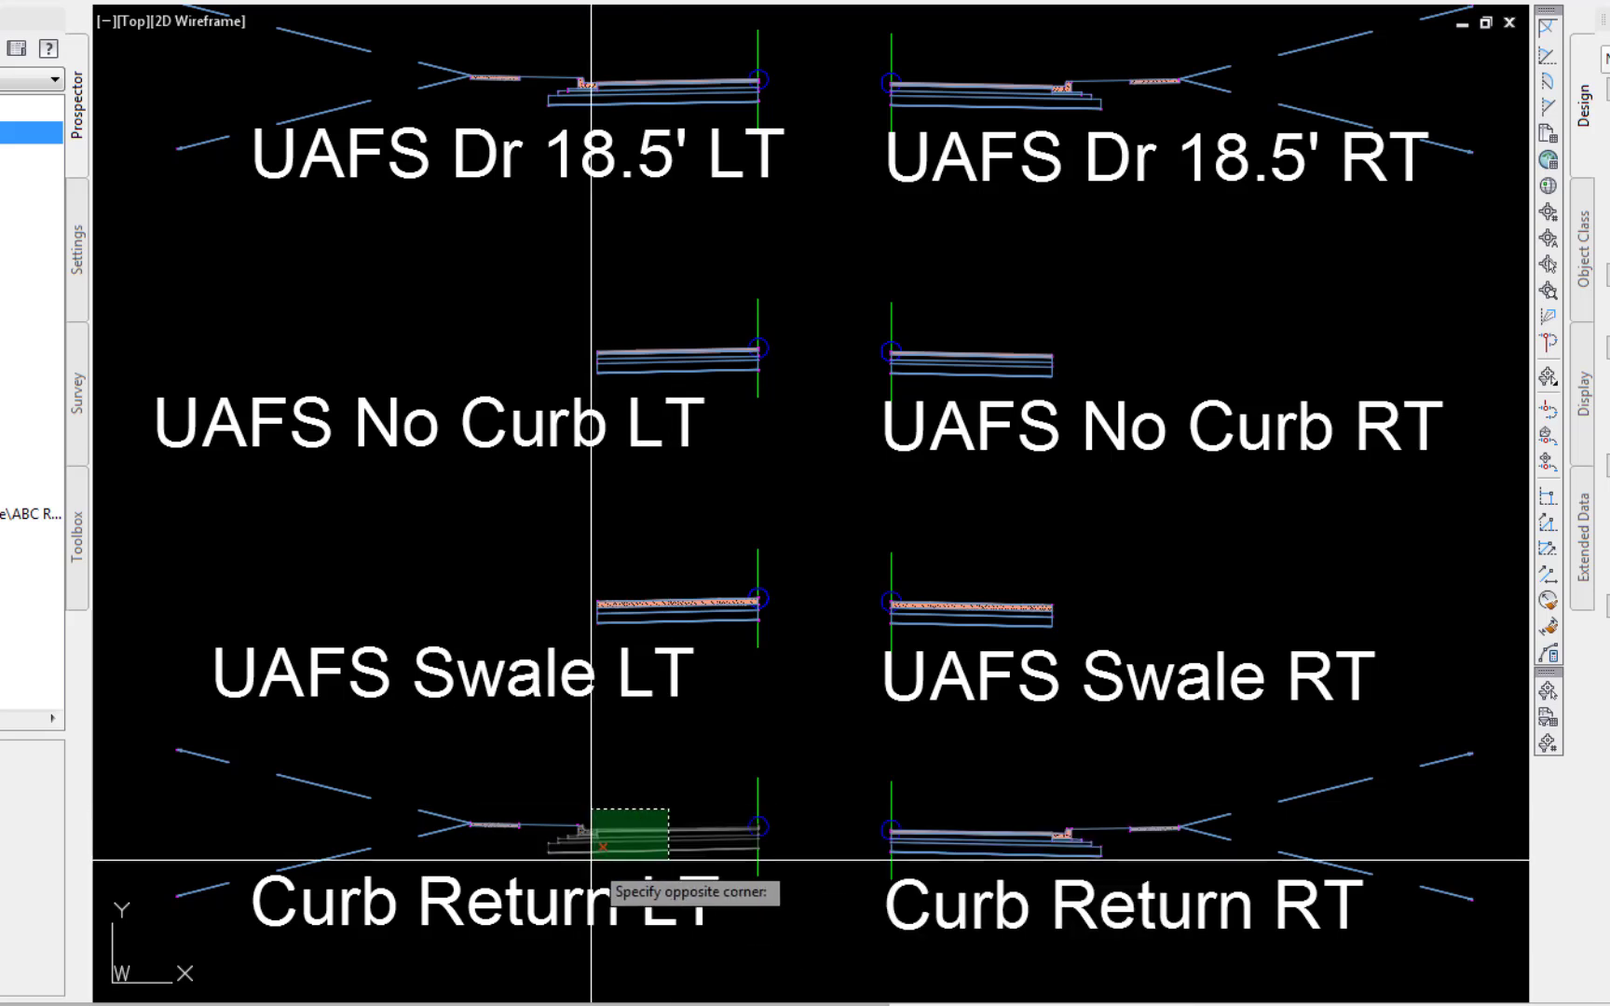
pyautogui.click(591, 858)
pyautogui.click(1056, 785)
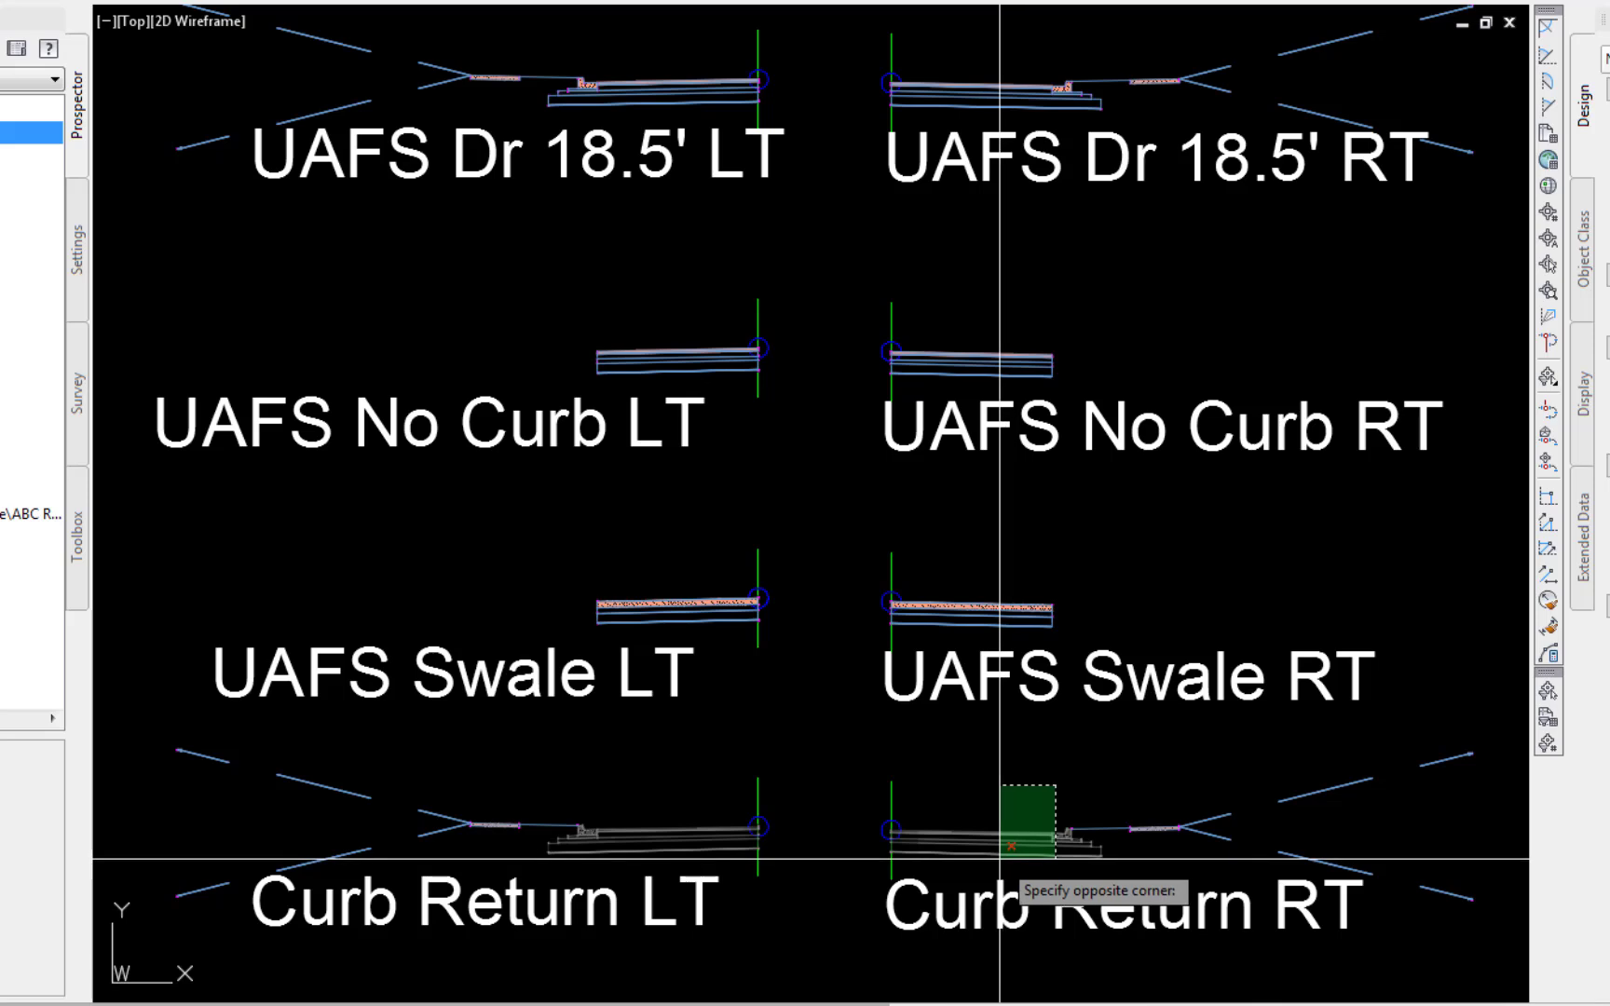
pyautogui.click(1000, 858)
pyautogui.press('Return')
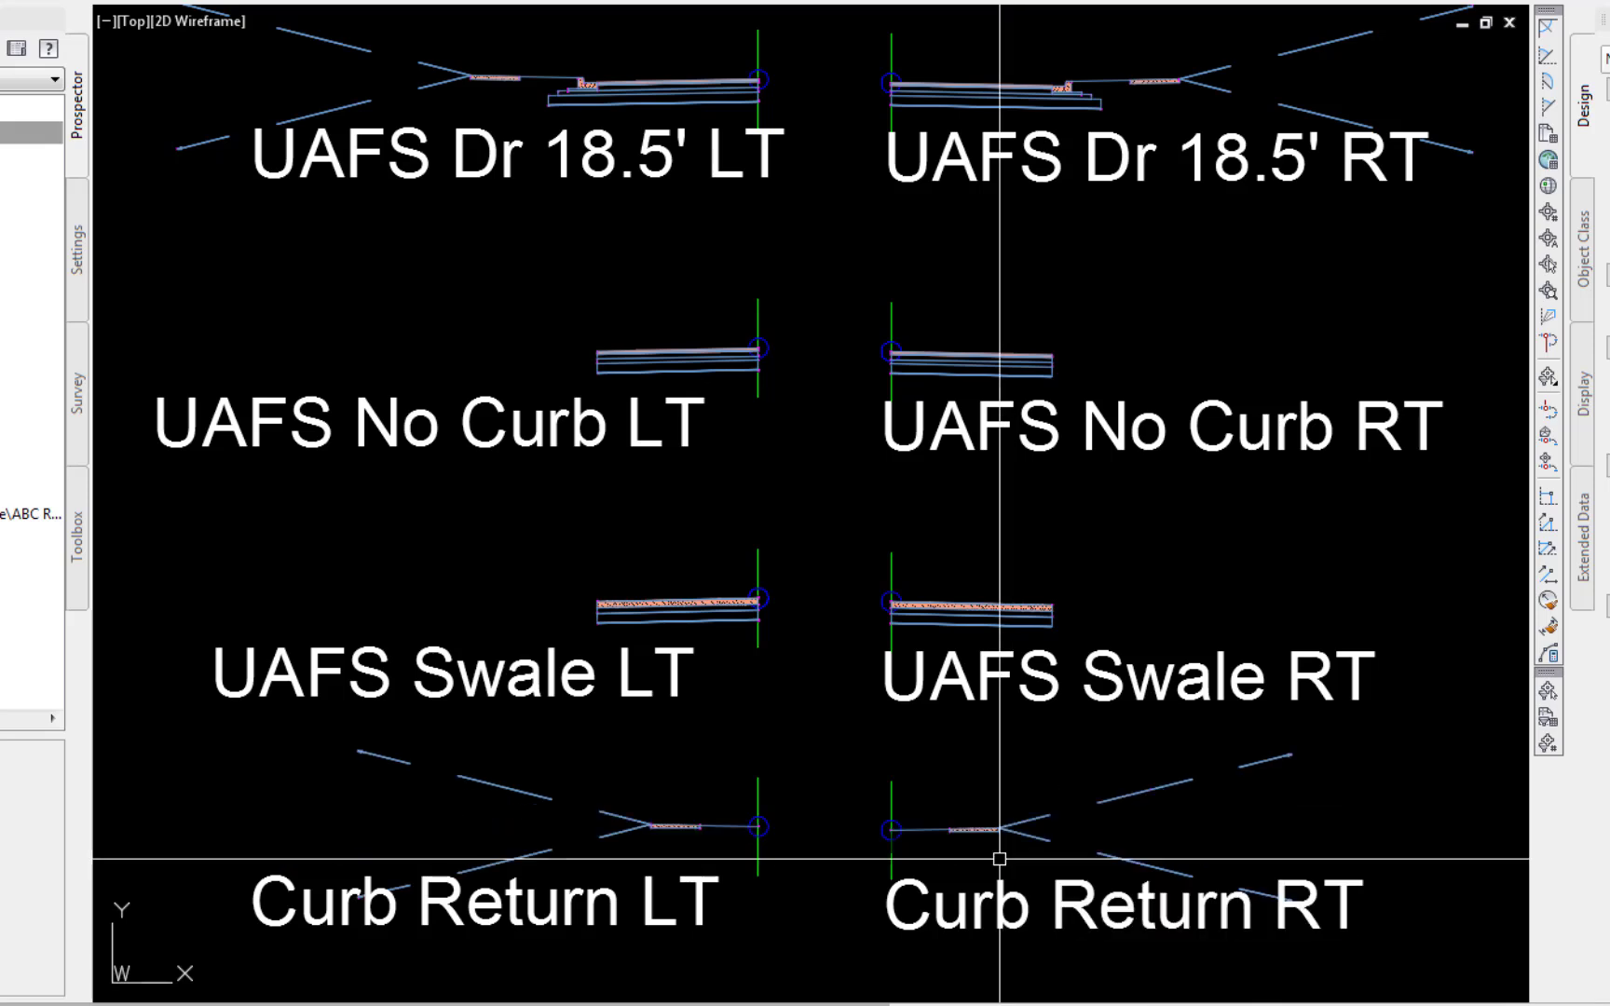
# Copy the selected Curb Return LT subassemblies from a picked base point to a picked destination point
pyautogui.write('co')
pyautogui.press('Return')
pyautogui.write('p')
pyautogui.press('Return')
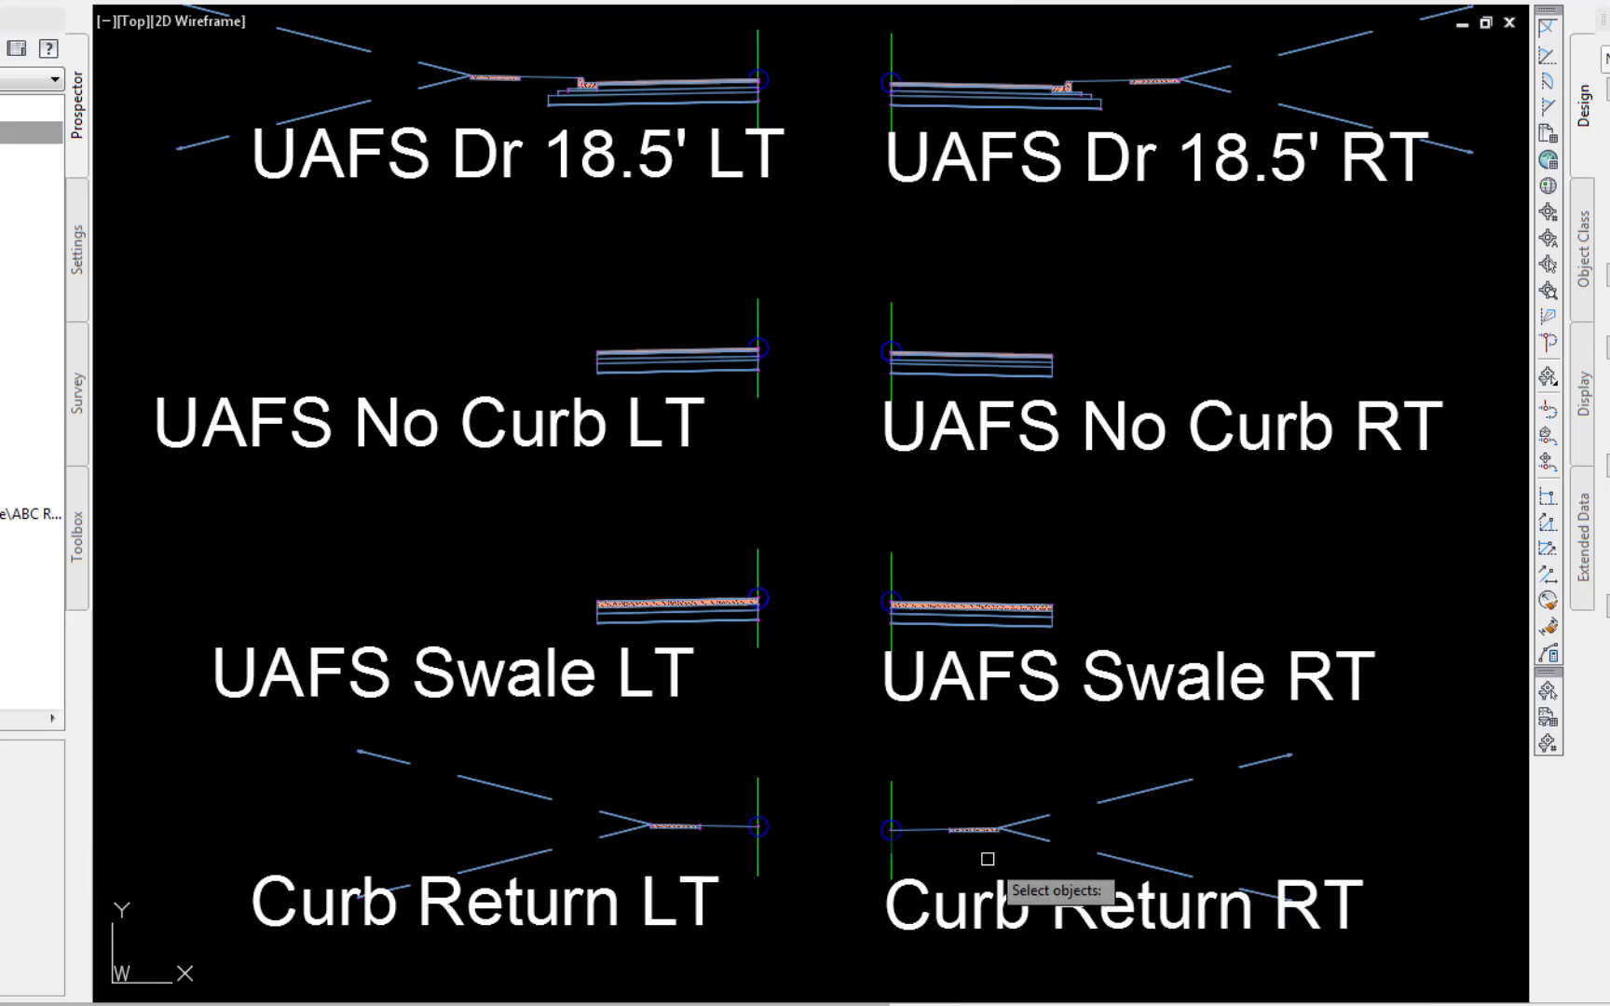
pyautogui.click(805, 777)
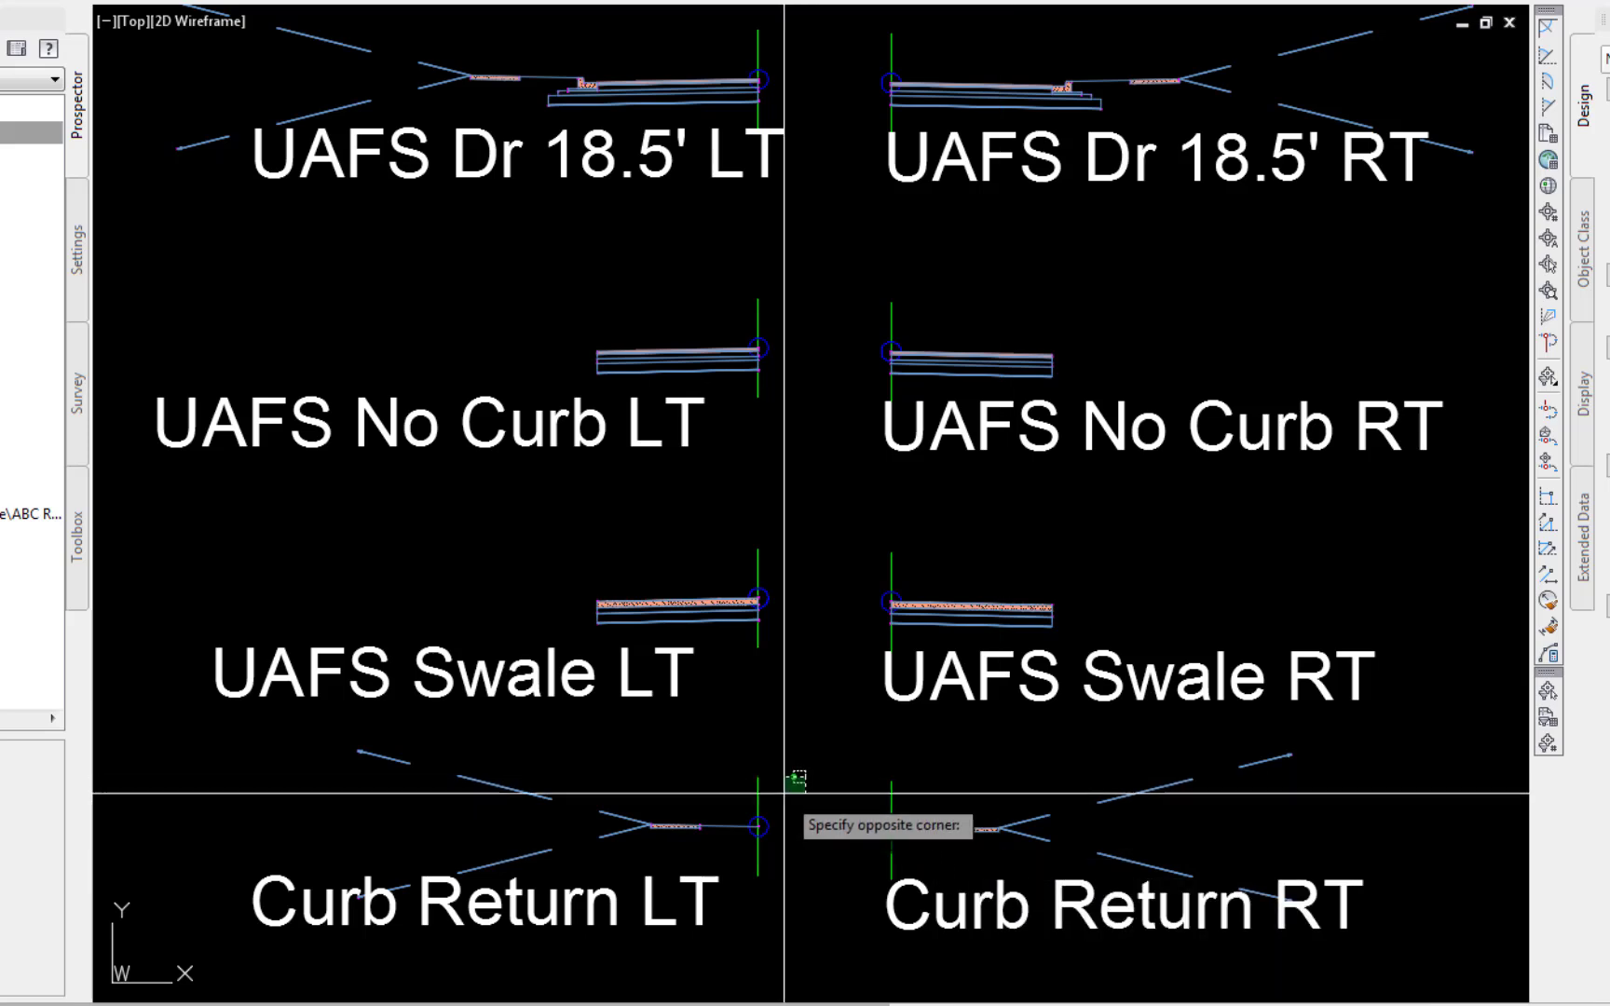
pyautogui.click(635, 850)
pyautogui.press('Return')
pyautogui.click(758, 941)
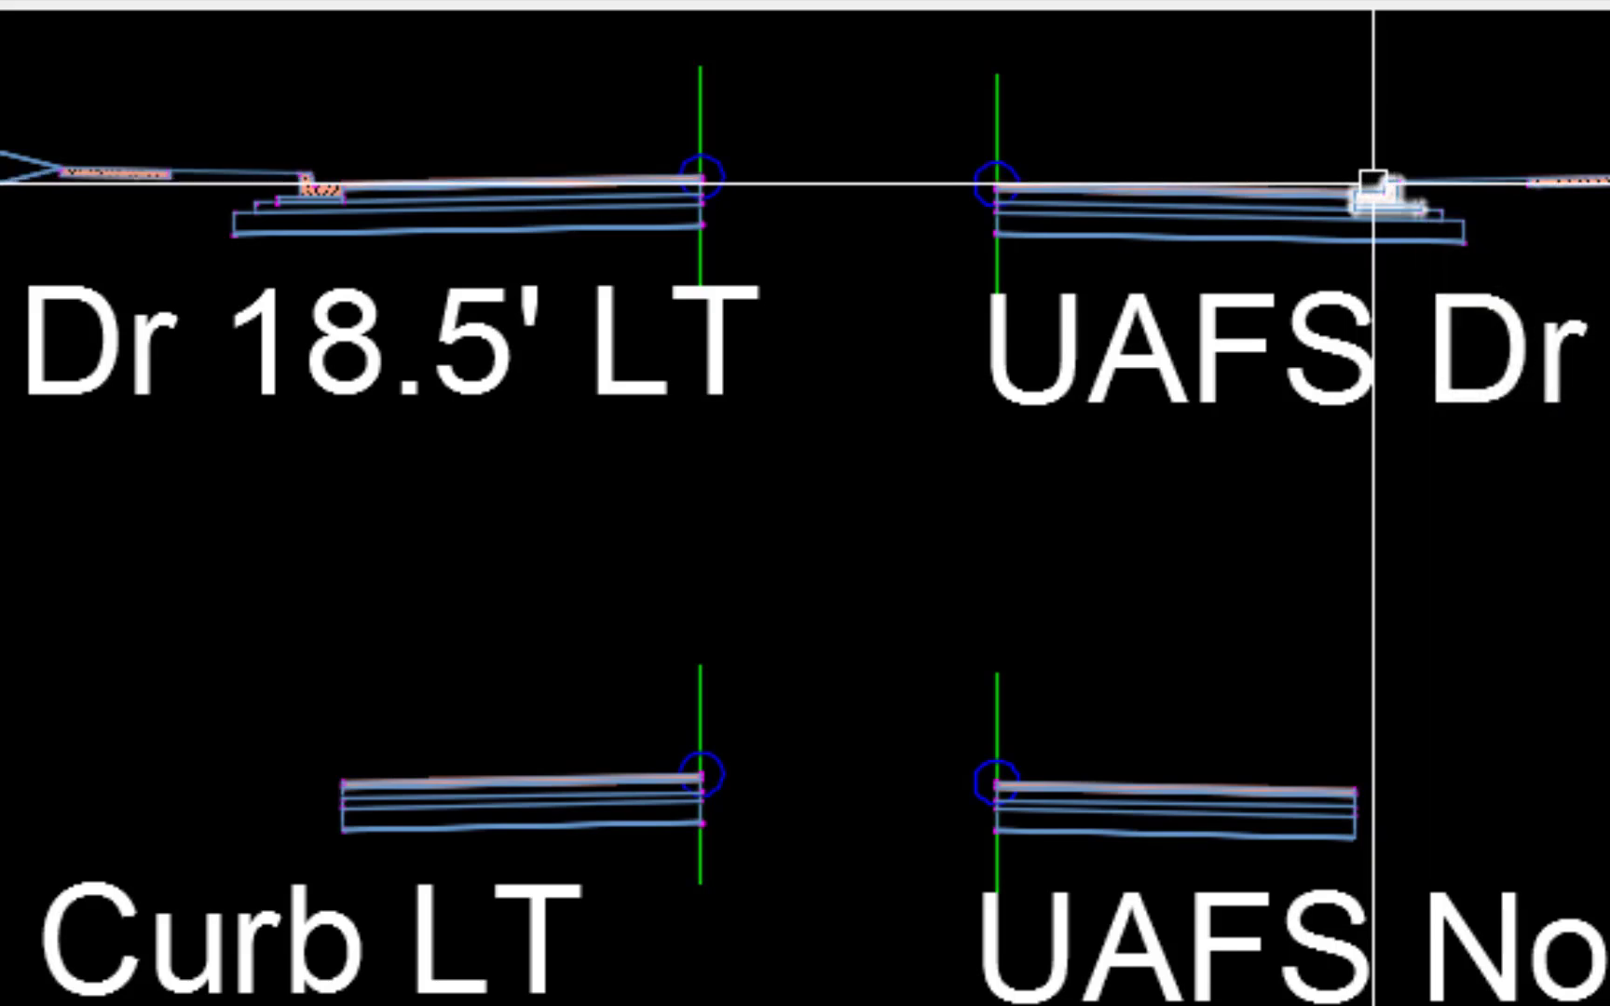
pyautogui.click(1373, 182)
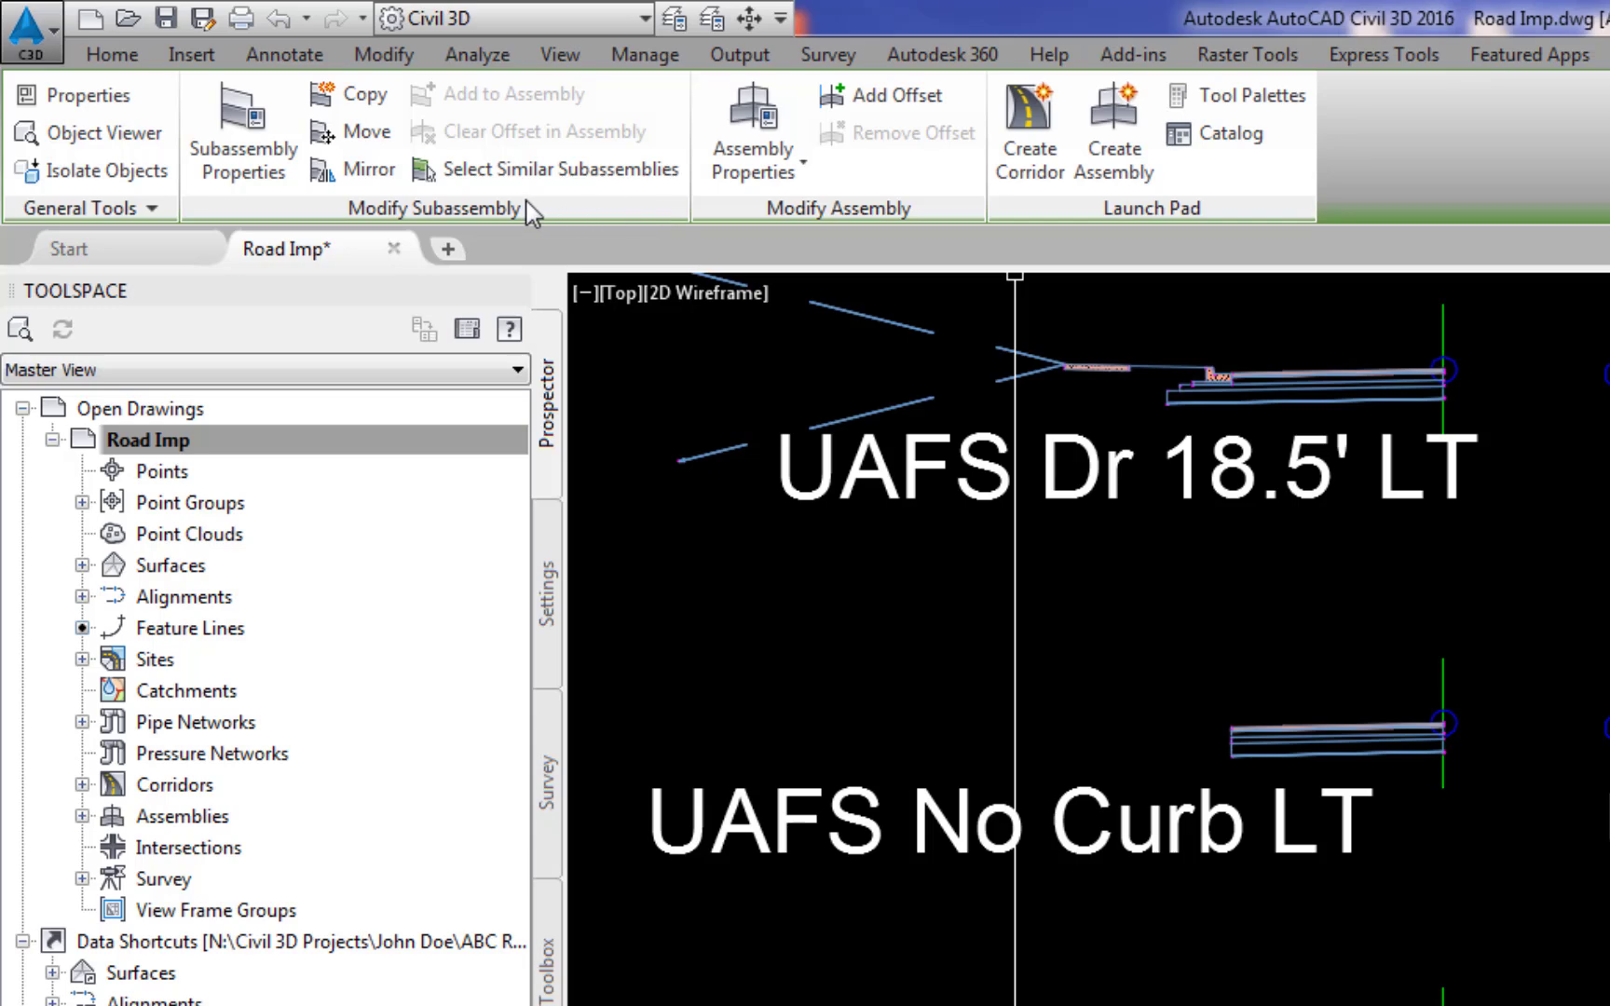
pyautogui.press('Escape')
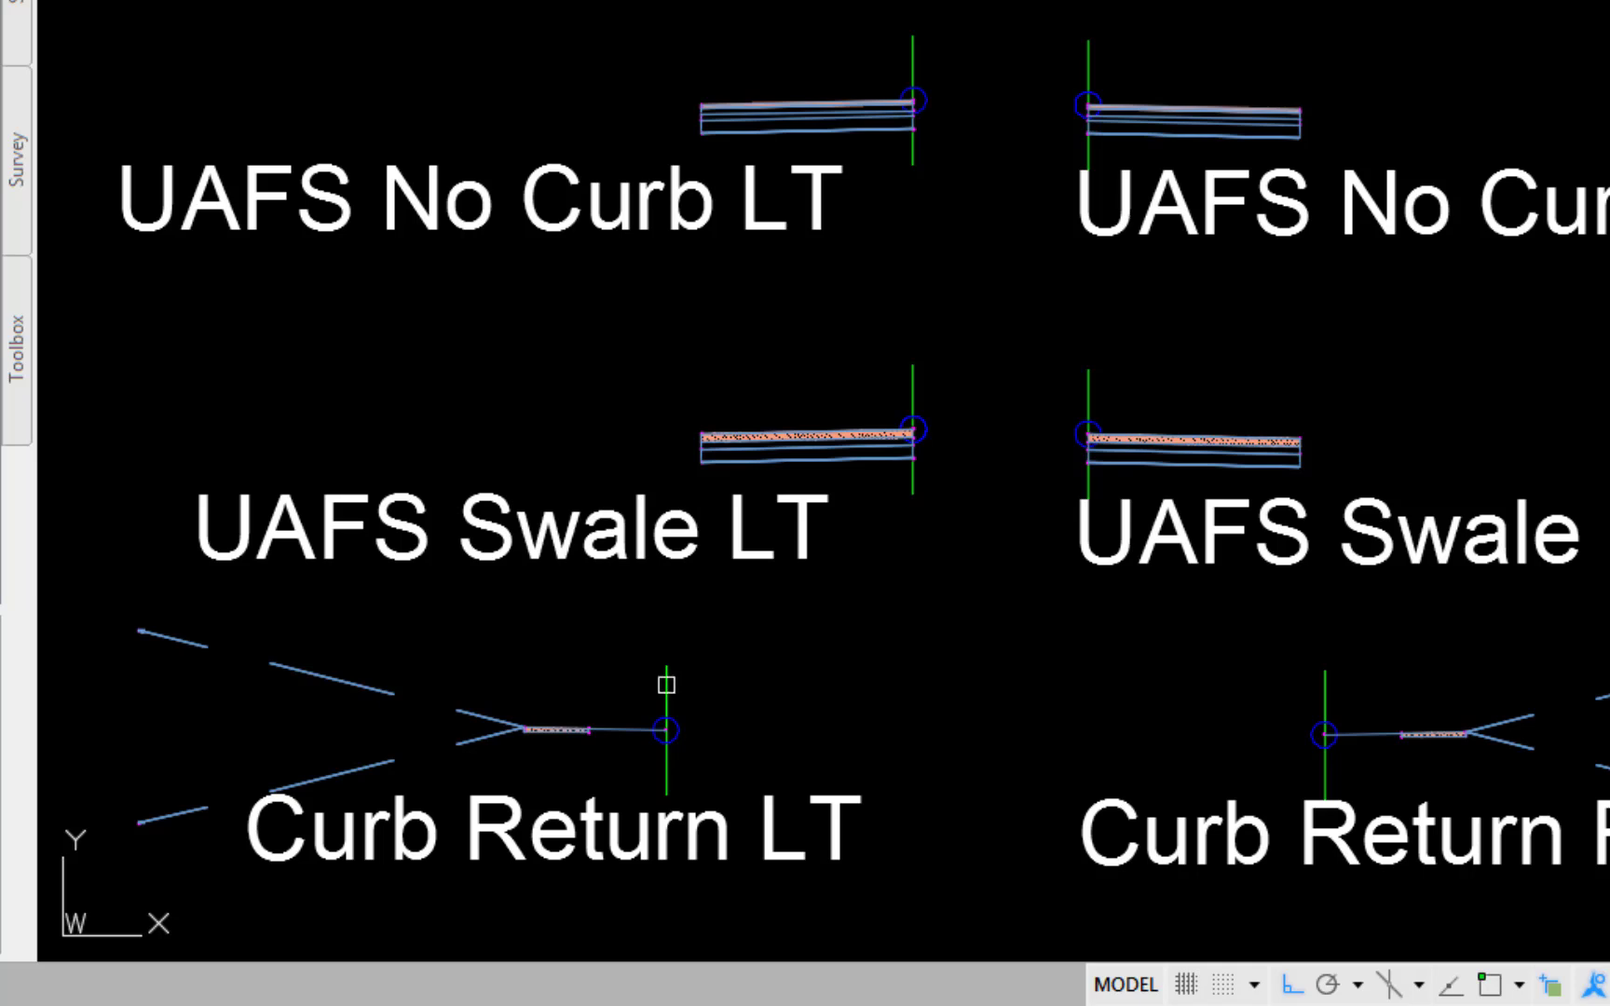
# Set the Insertion Point of the curb subassembly in Curb Return LT to Curb Back
pyautogui.click(661, 685)
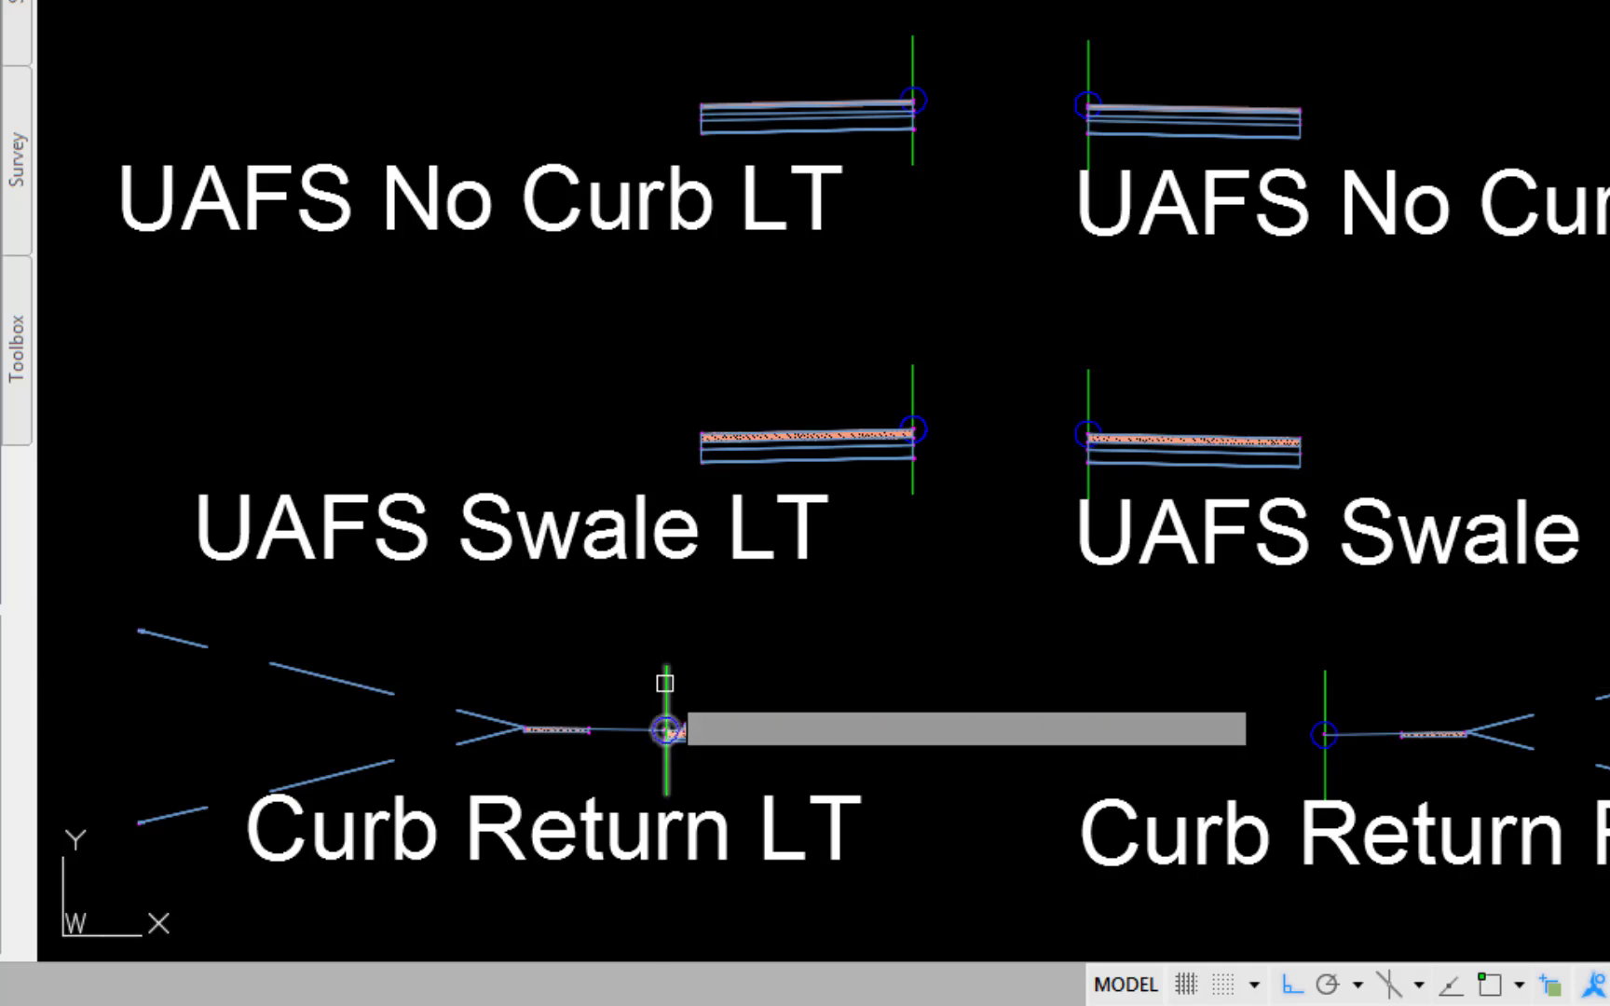
pyautogui.scroll(6, 632, 654)
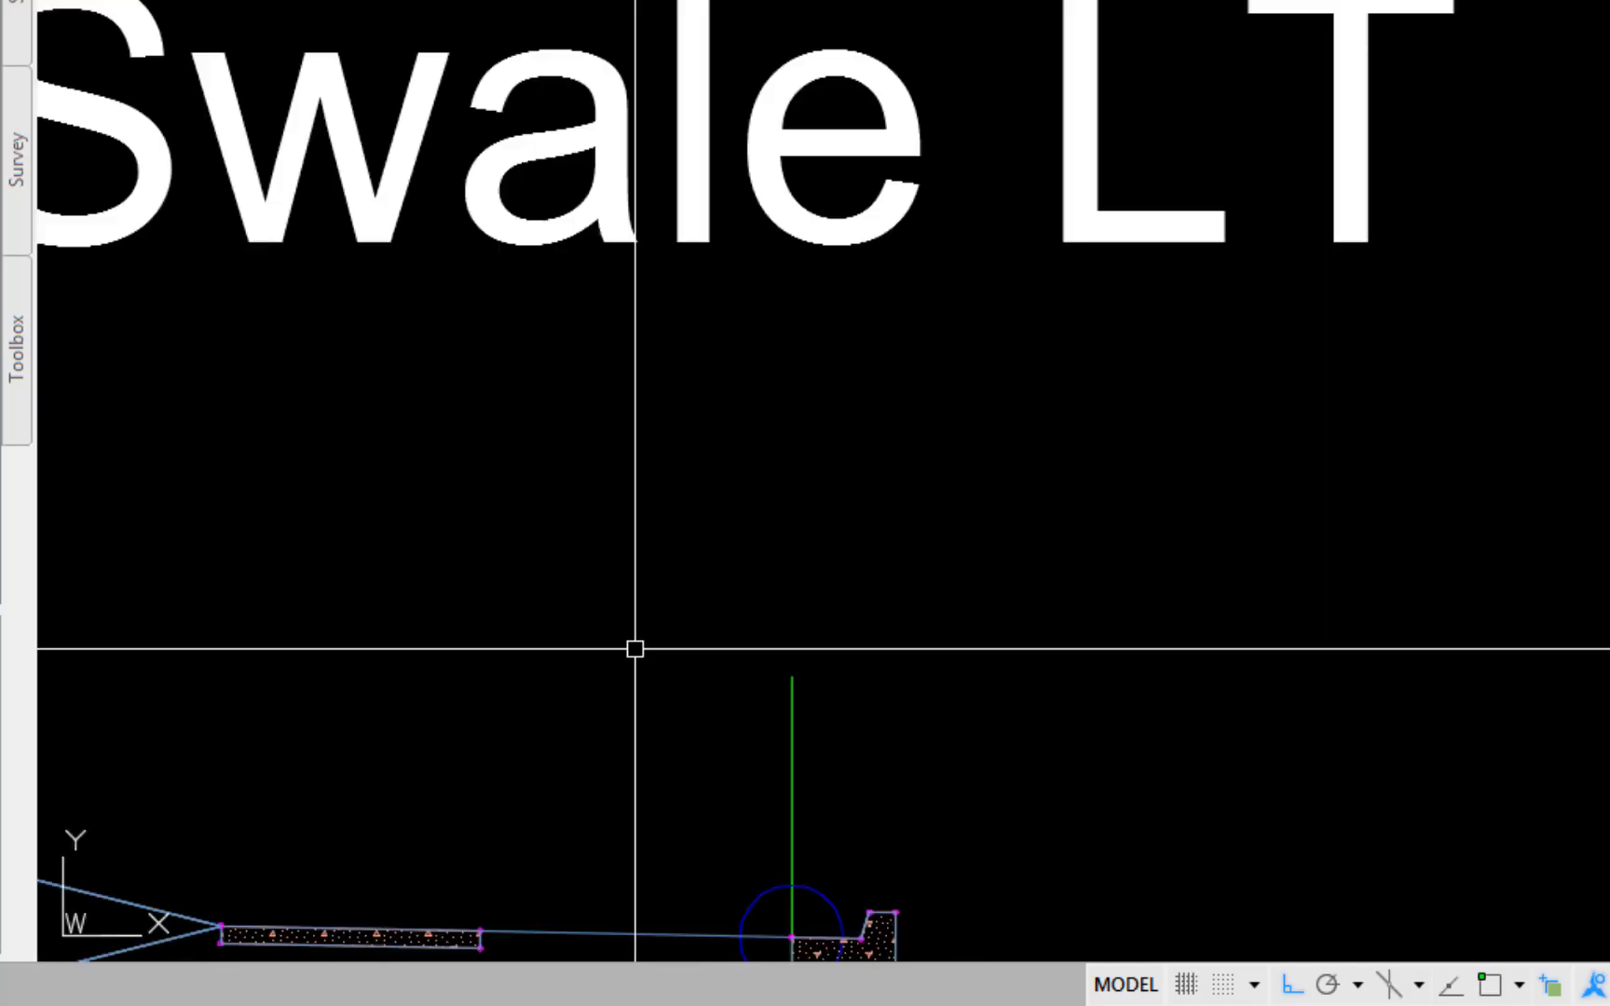
pyautogui.moveTo(633, 654)
pyautogui.mouseDown(button='middle')
pyautogui.moveTo(778, 86)
pyautogui.moveTo(790, 90)
pyautogui.mouseUp(button='middle')
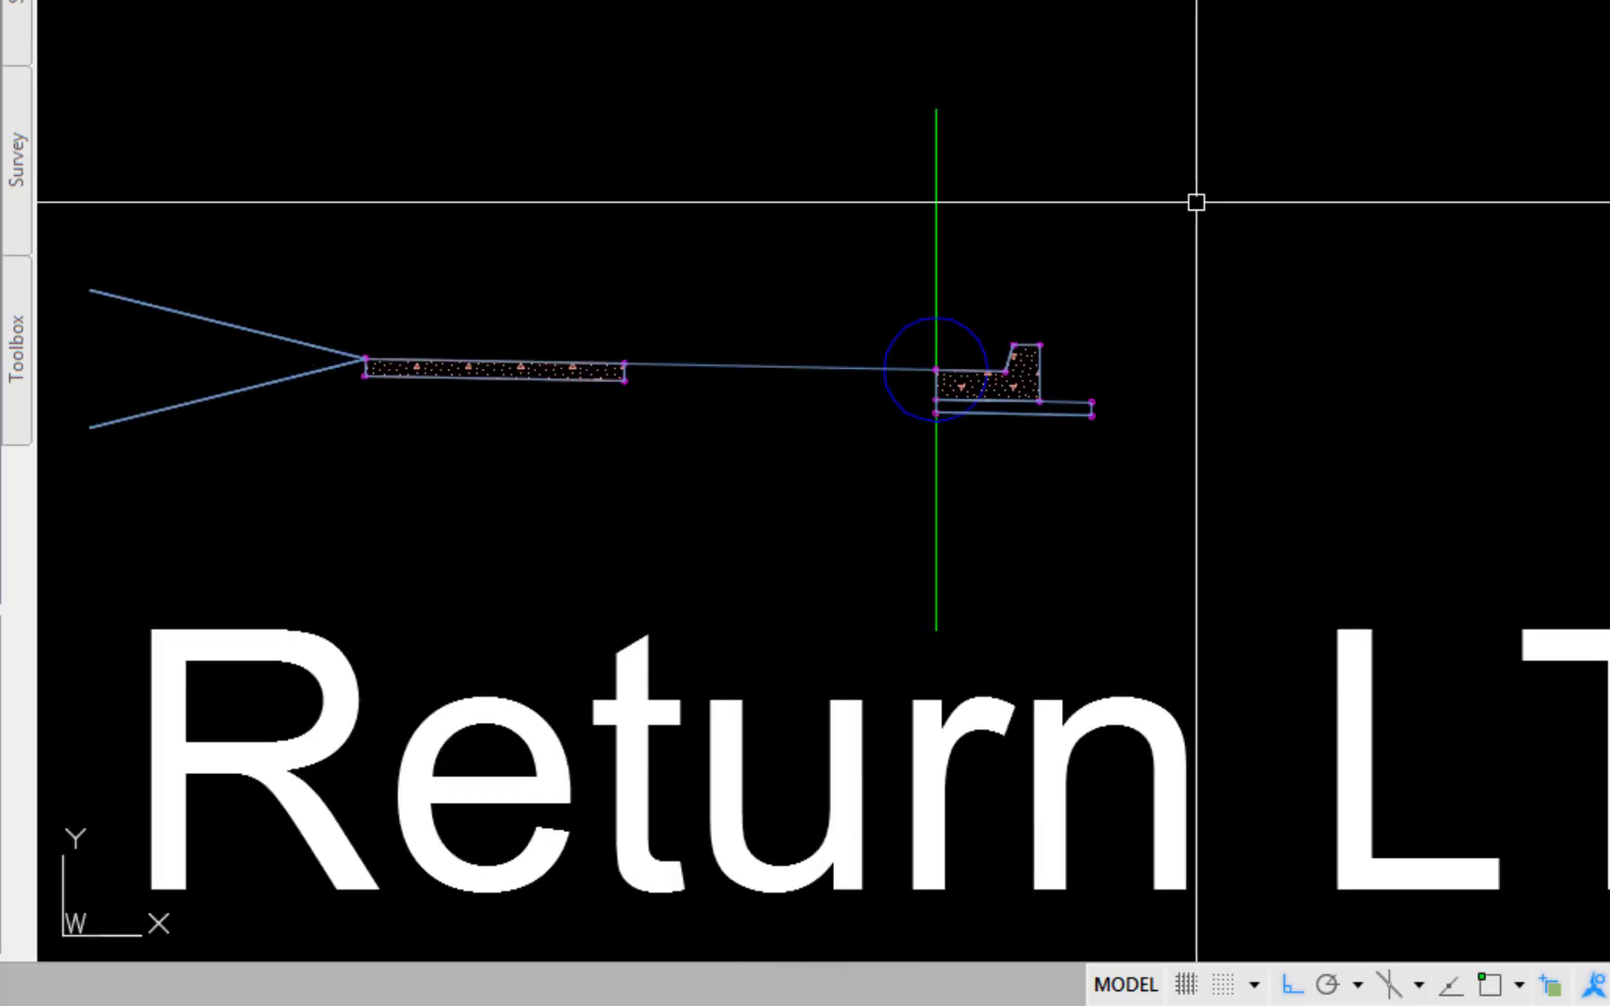
pyautogui.click(1016, 381)
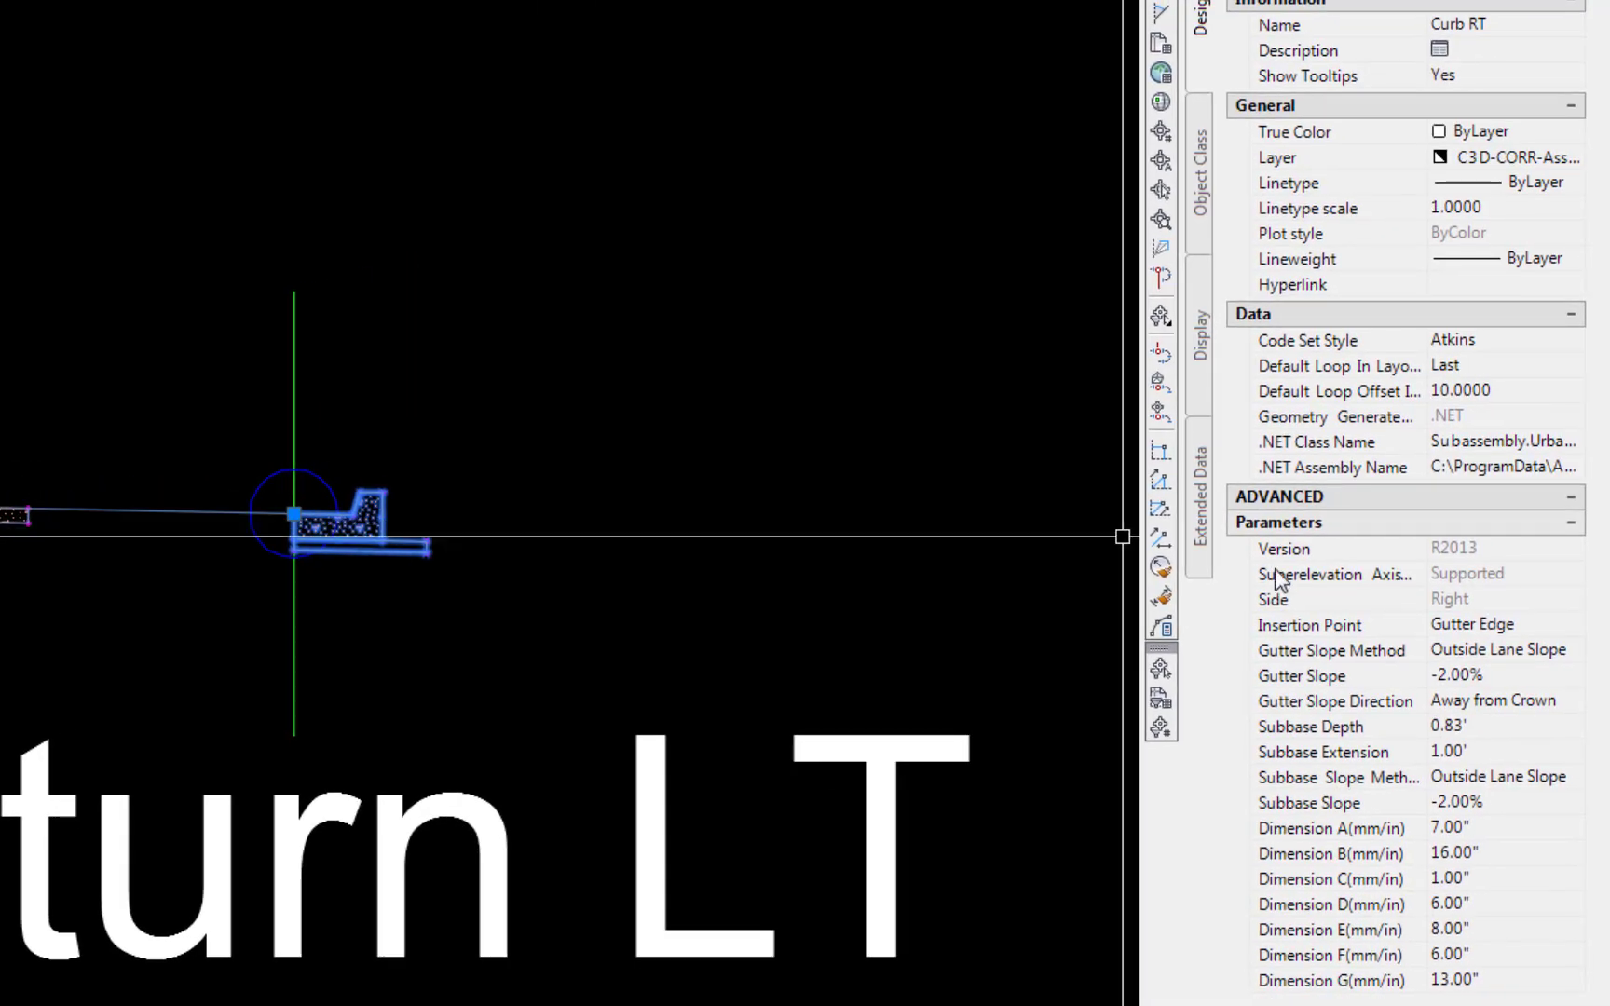
pyautogui.click(1447, 633)
pyautogui.click(1572, 624)
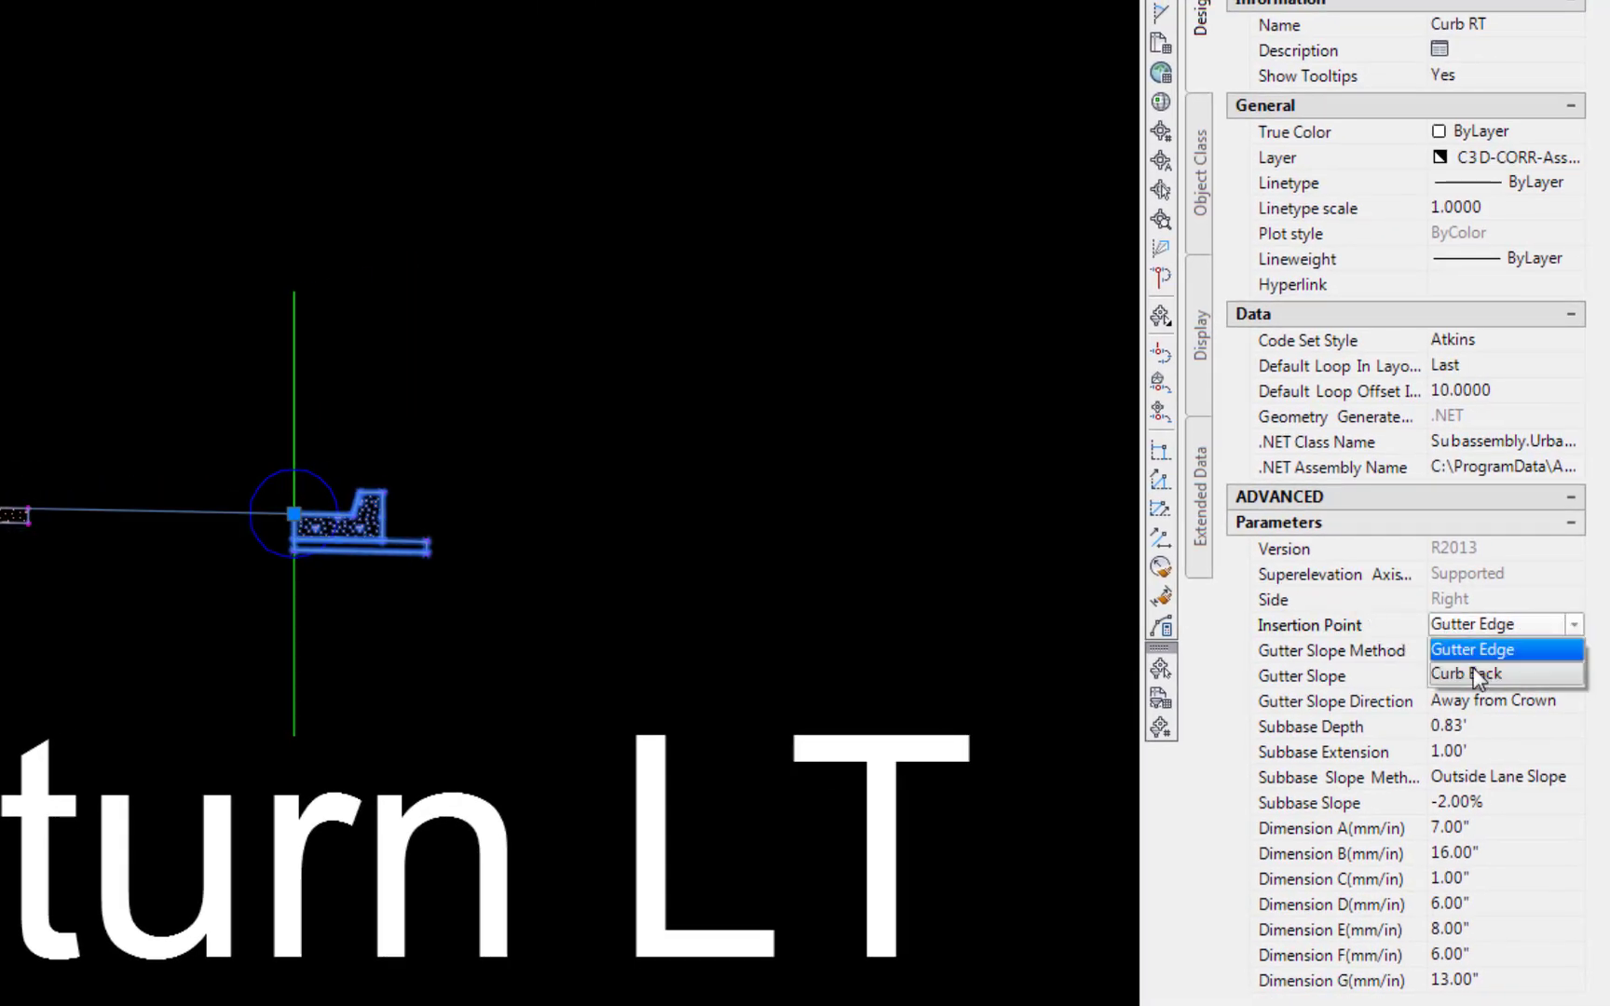
pyautogui.click(1481, 668)
pyautogui.scroll(-3, 801, 546)
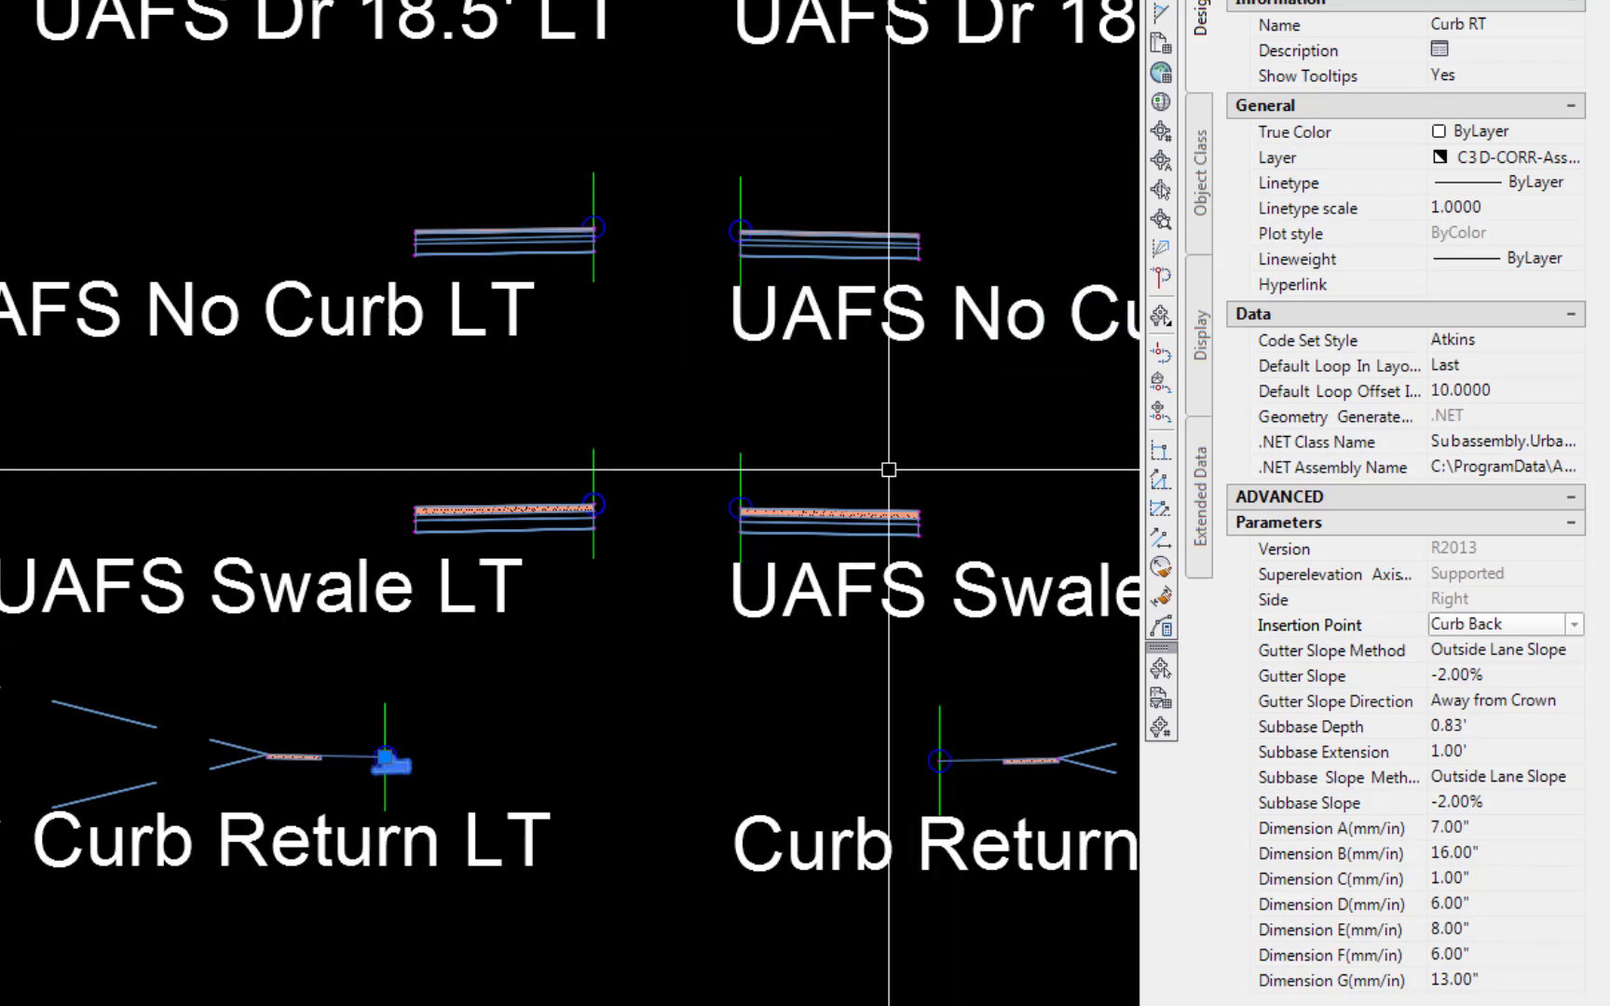
pyautogui.click(862, 506)
pyautogui.press('Escape')
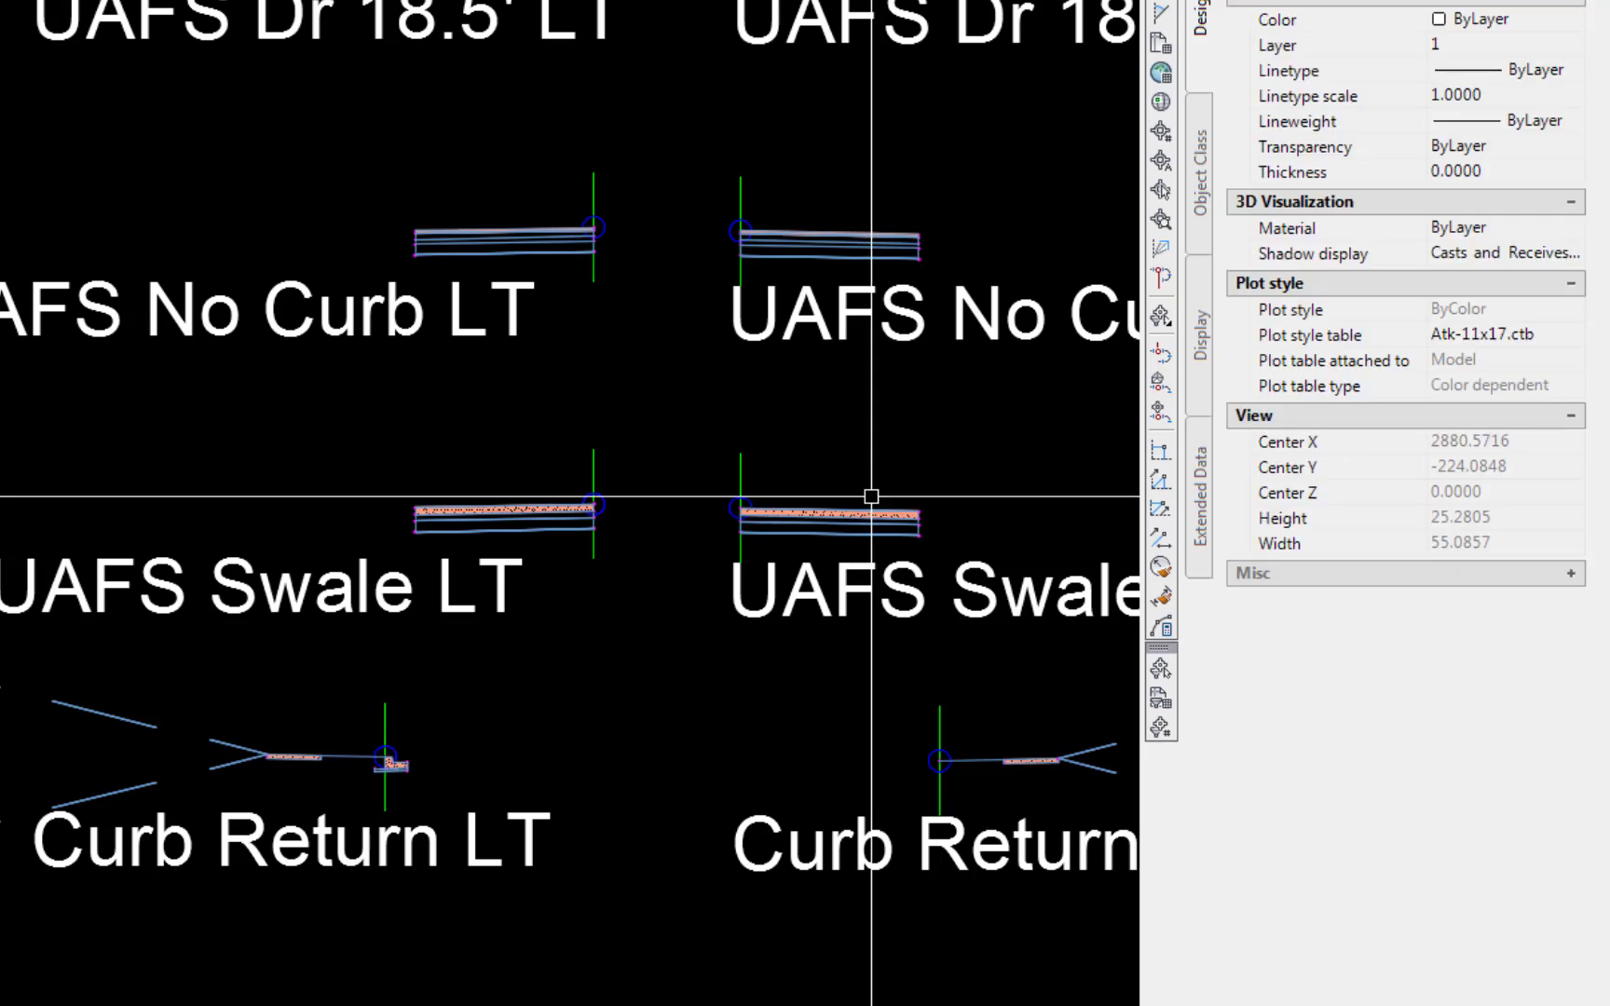
# Copy the UAFS Swale RT lane subassembly and attach it to the outer edge of the Curb Return LT curb
pyautogui.click(871, 510)
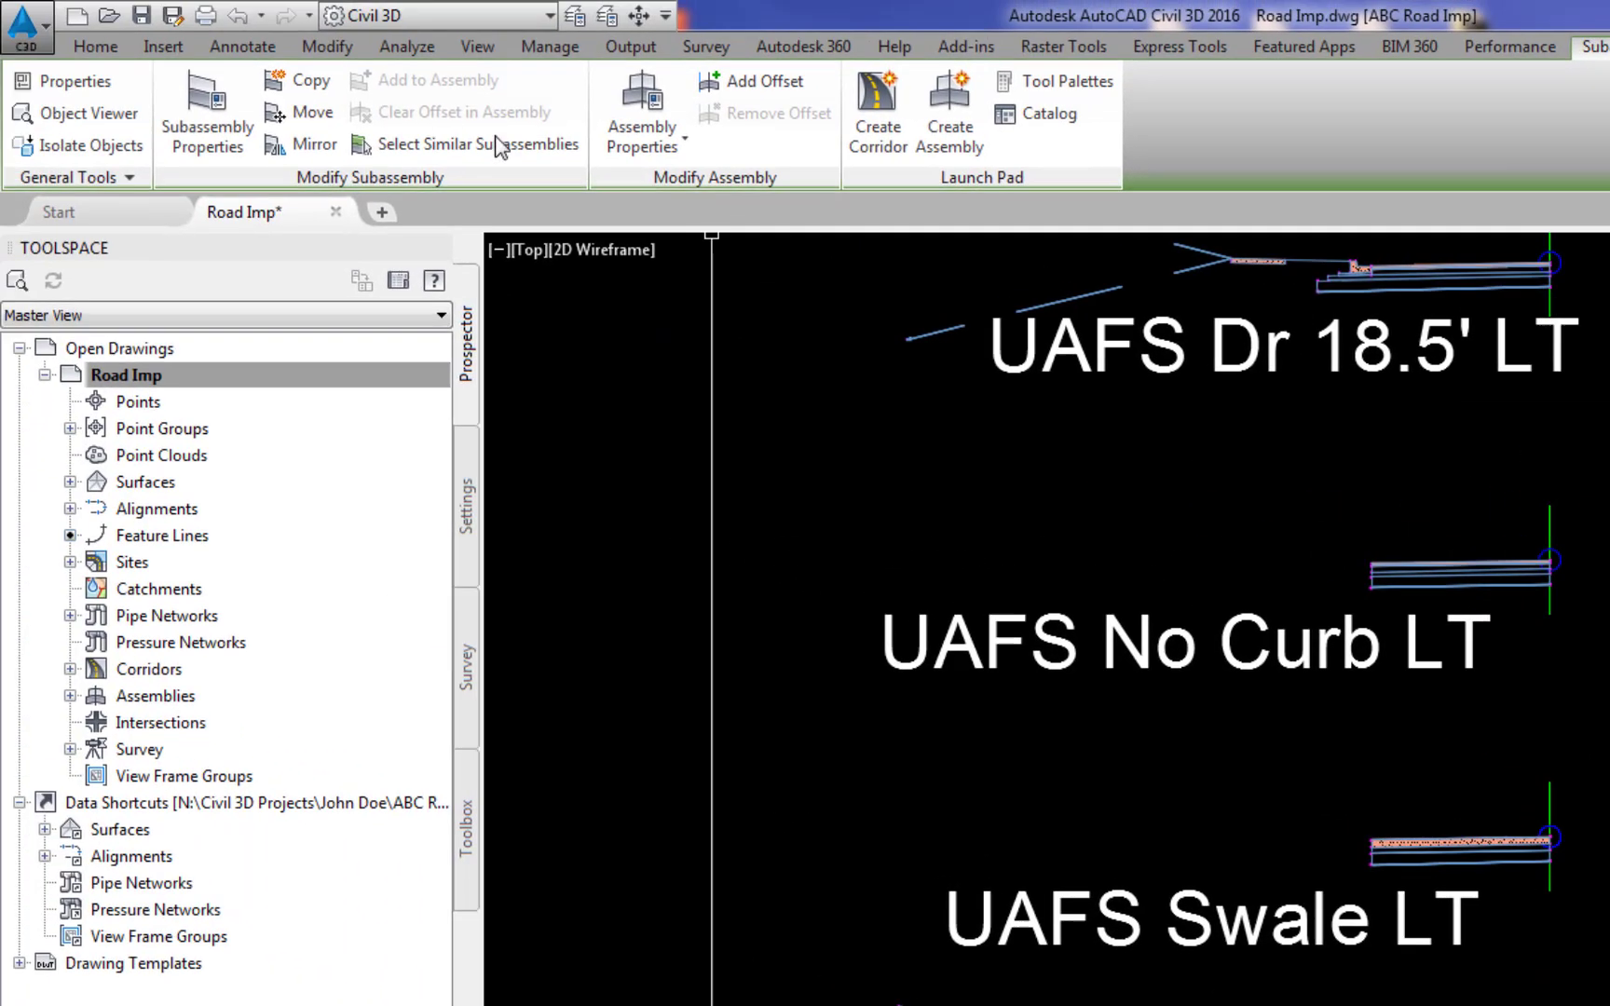
pyautogui.click(317, 88)
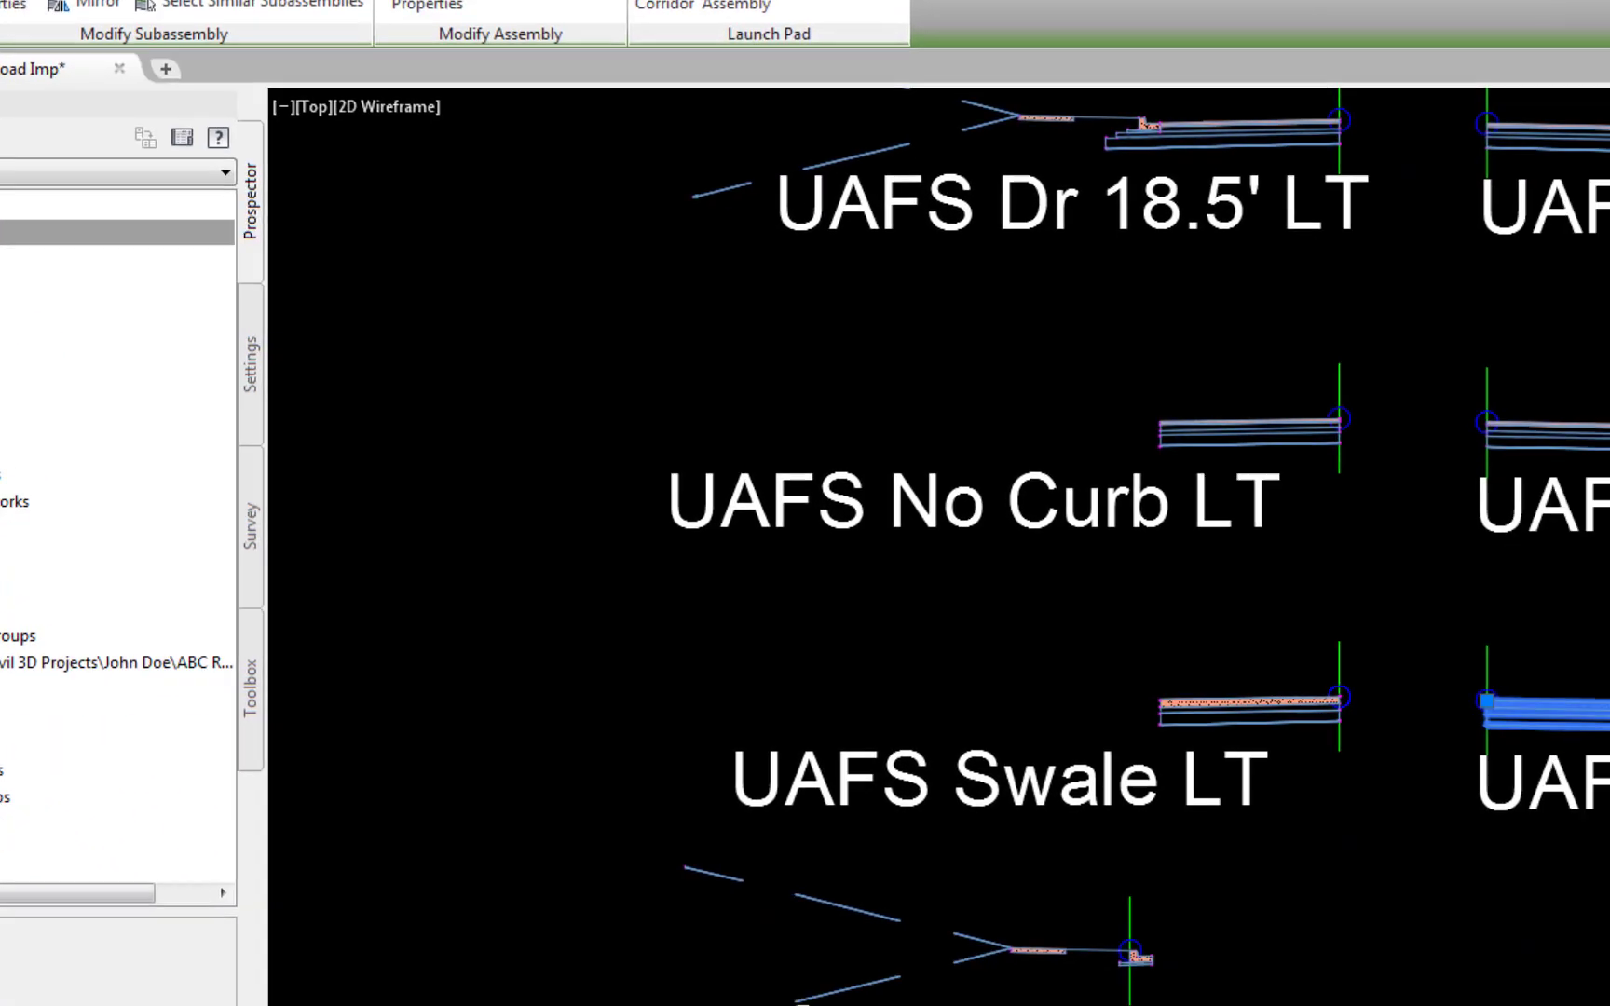
pyautogui.scroll(8, 862, 783)
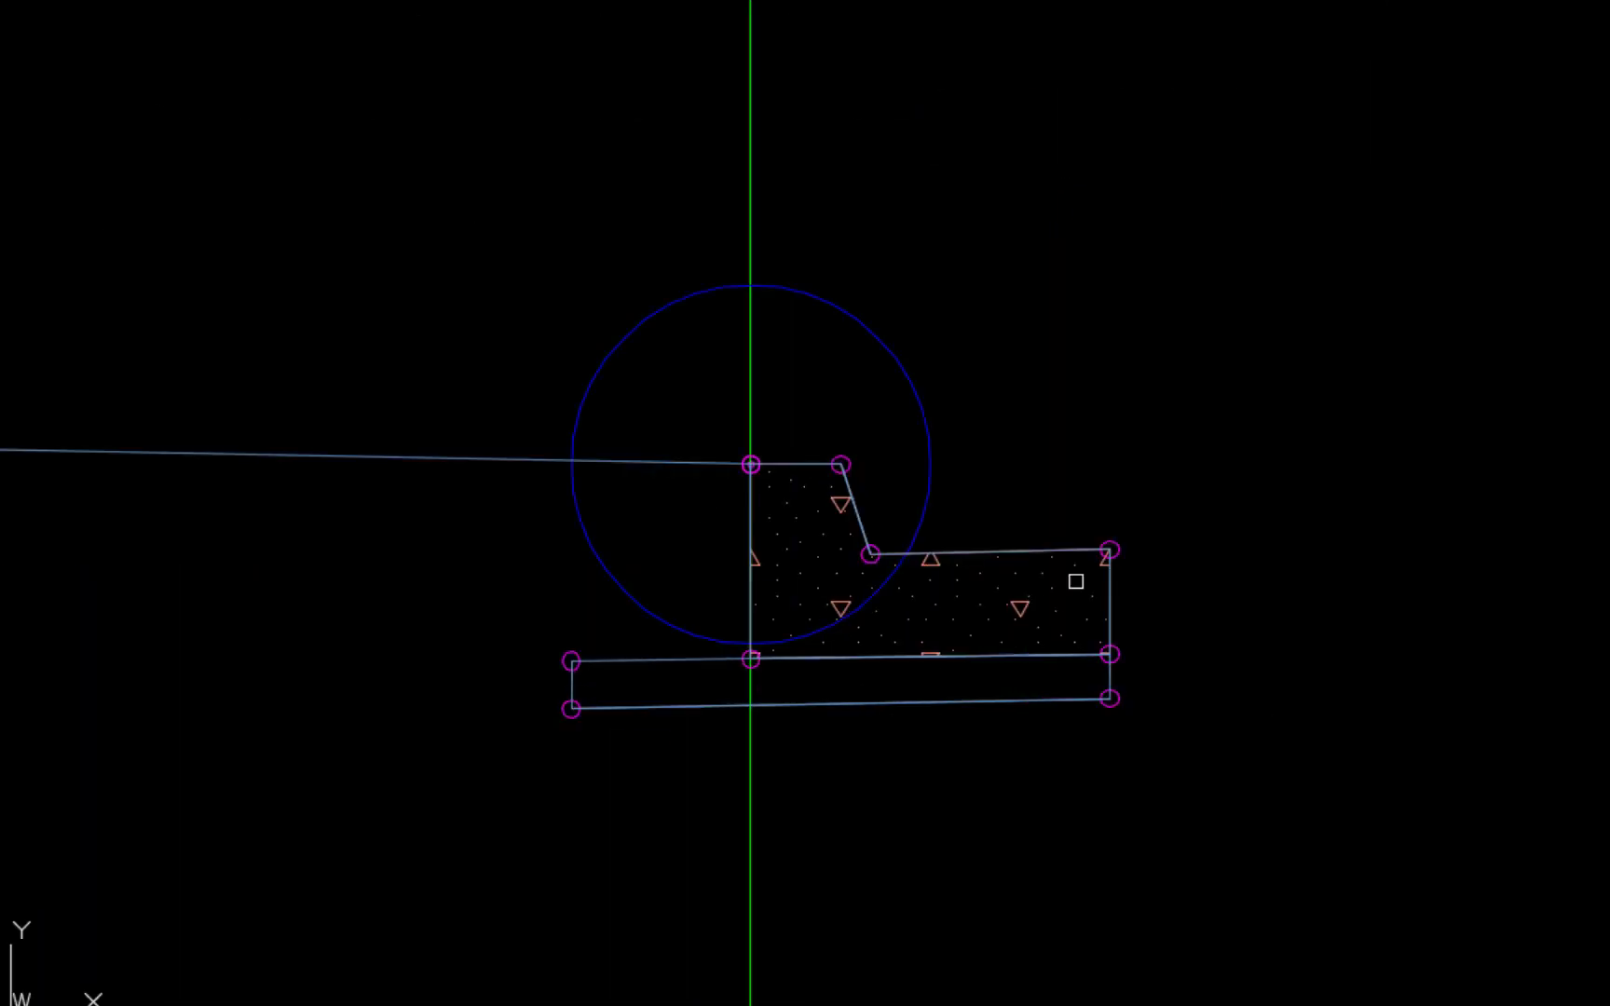
pyautogui.click(1124, 551)
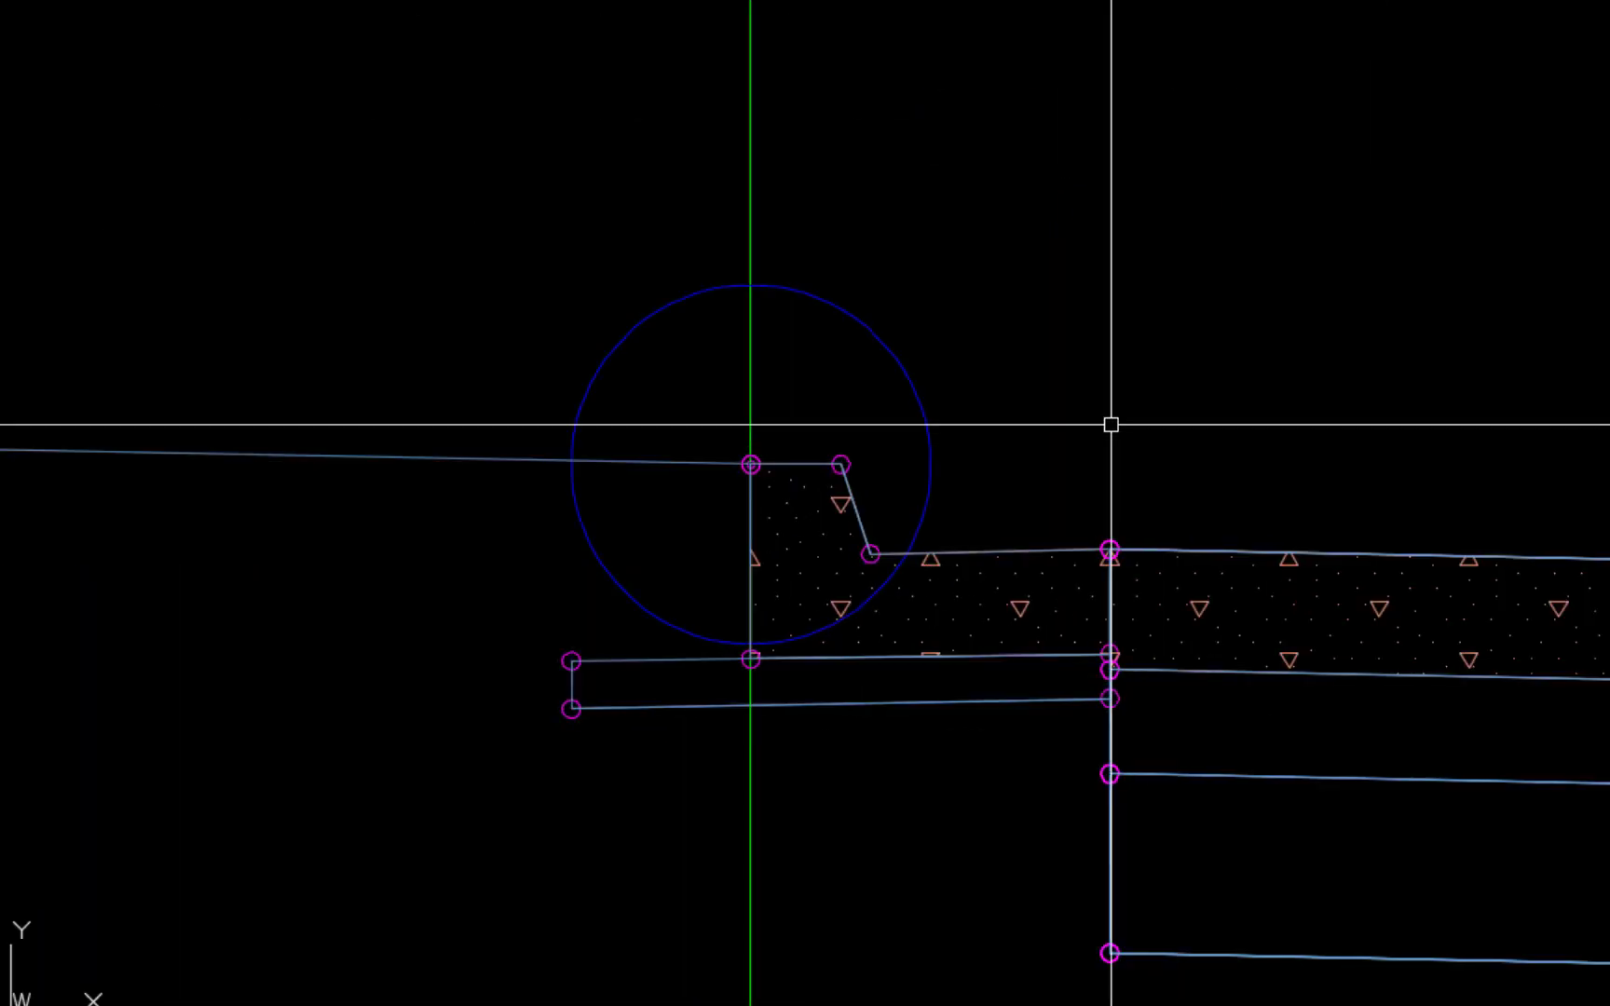
pyautogui.scroll(-8, 1110, 425)
pyautogui.click(986, 303)
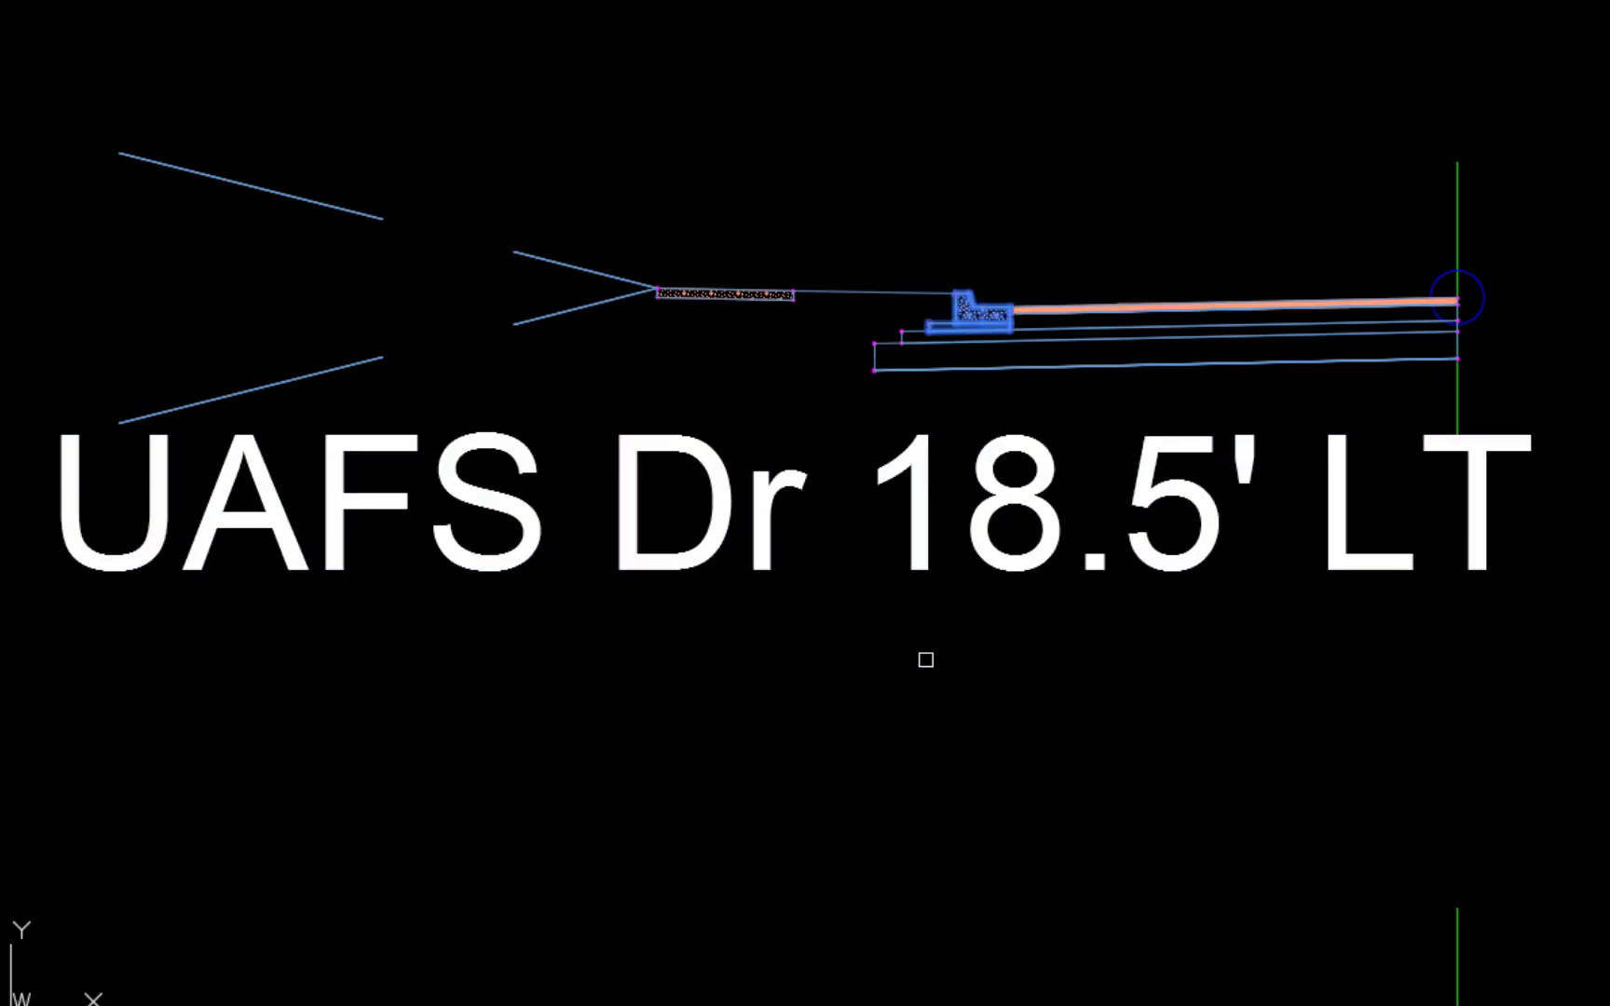
pyautogui.scroll(-10, 925, 660)
# Copy the UAFS Swale LT lane subassembly and attach it to the back of the Curb Return RT curb
pyautogui.scroll(6, 1103, 809)
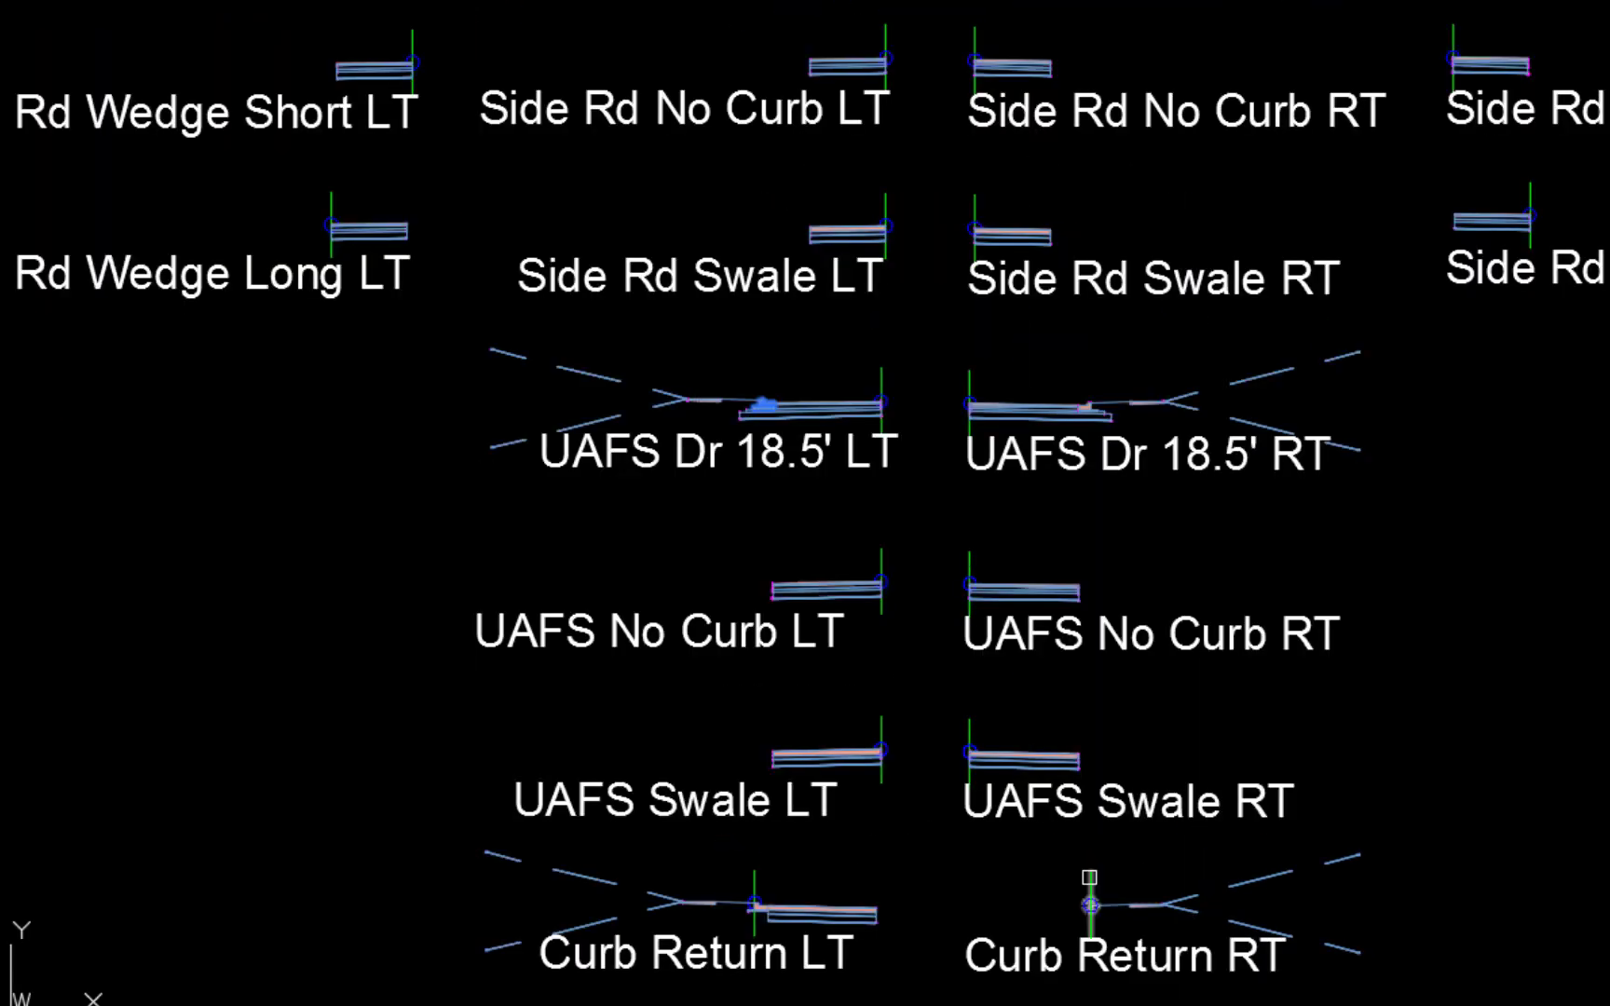
pyautogui.scroll(8, 1072, 918)
pyautogui.click(1202, 957)
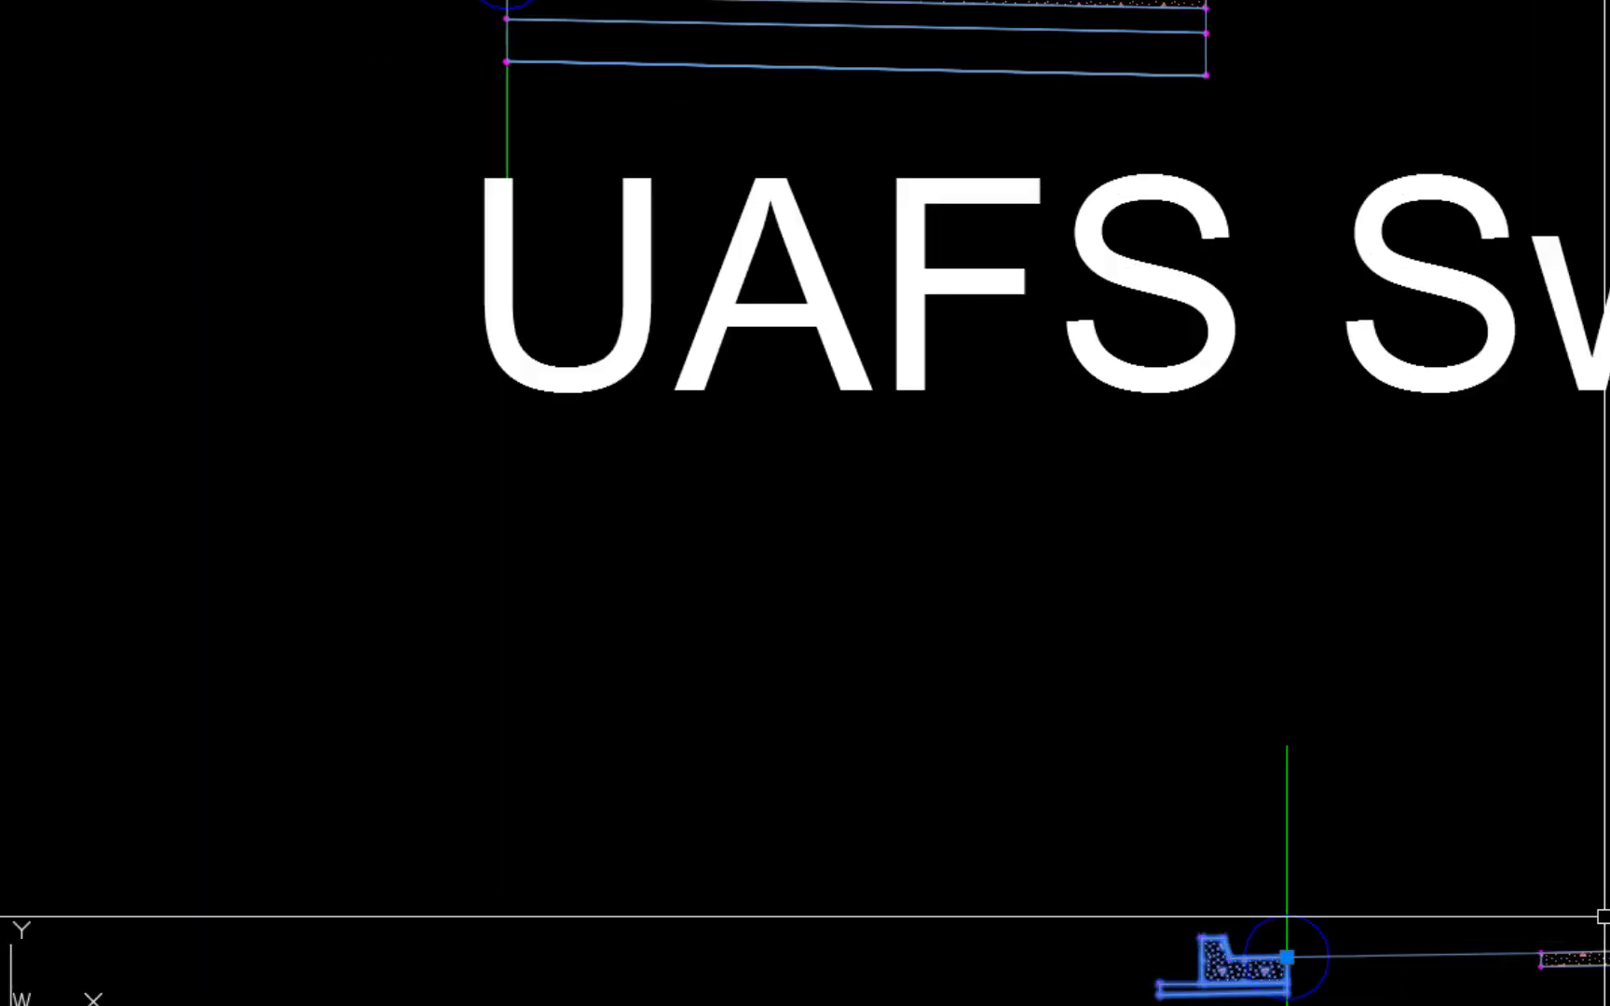
pyautogui.scroll(-6, 1075, 662)
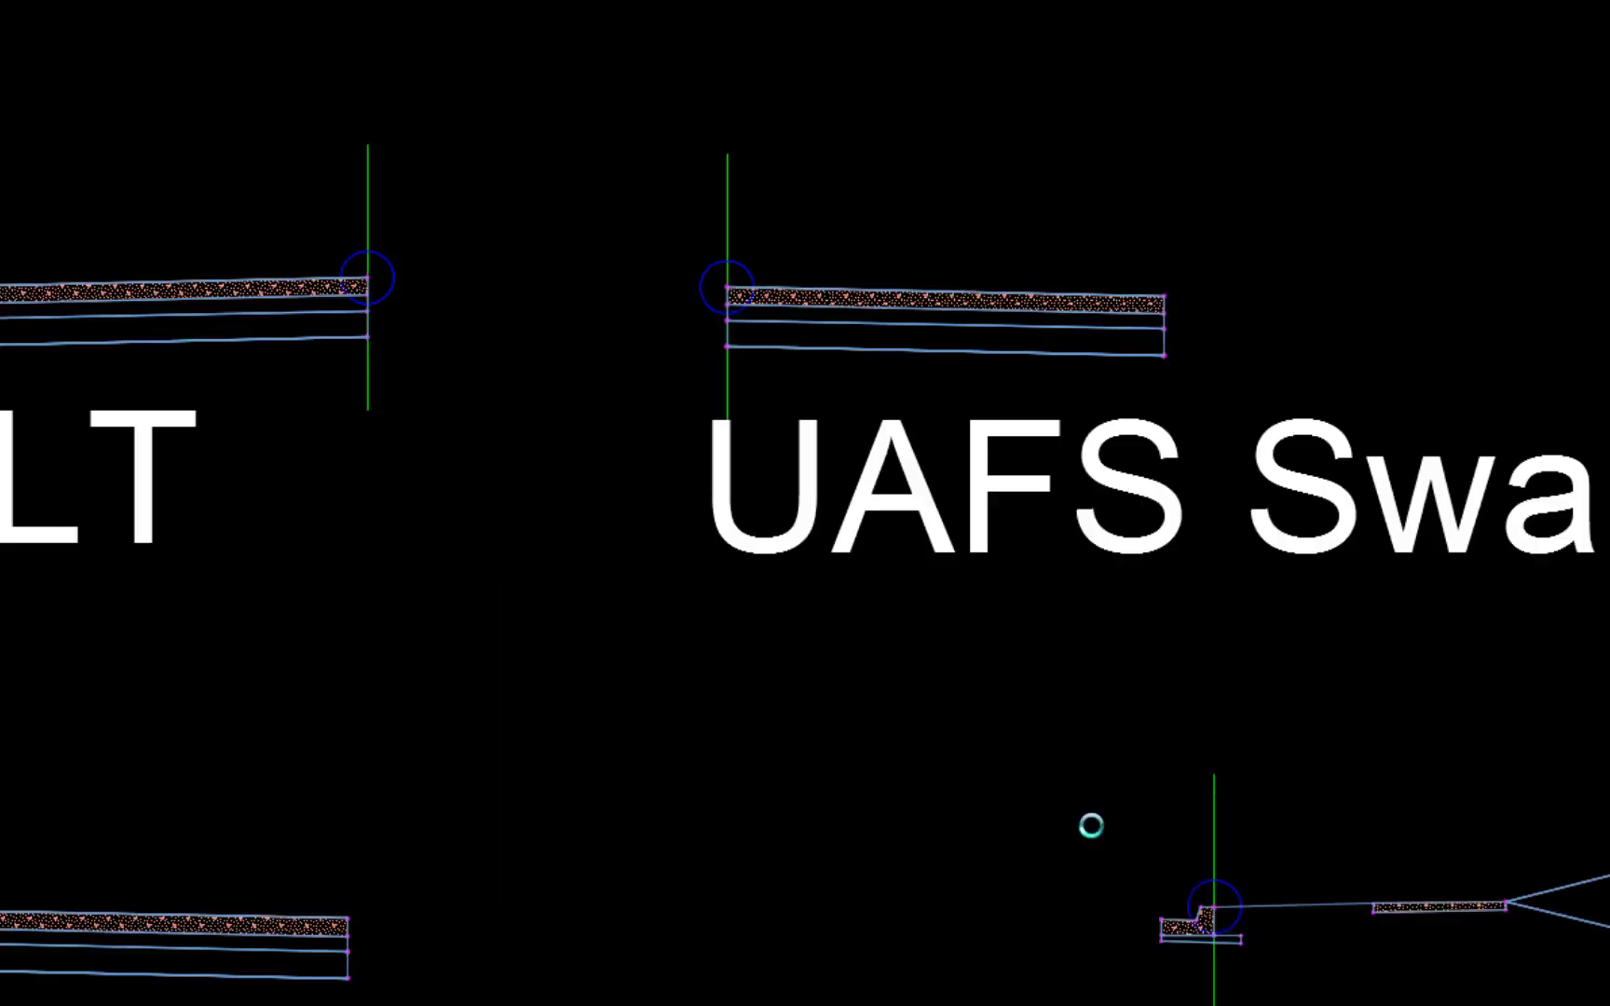
pyautogui.click(867, 693)
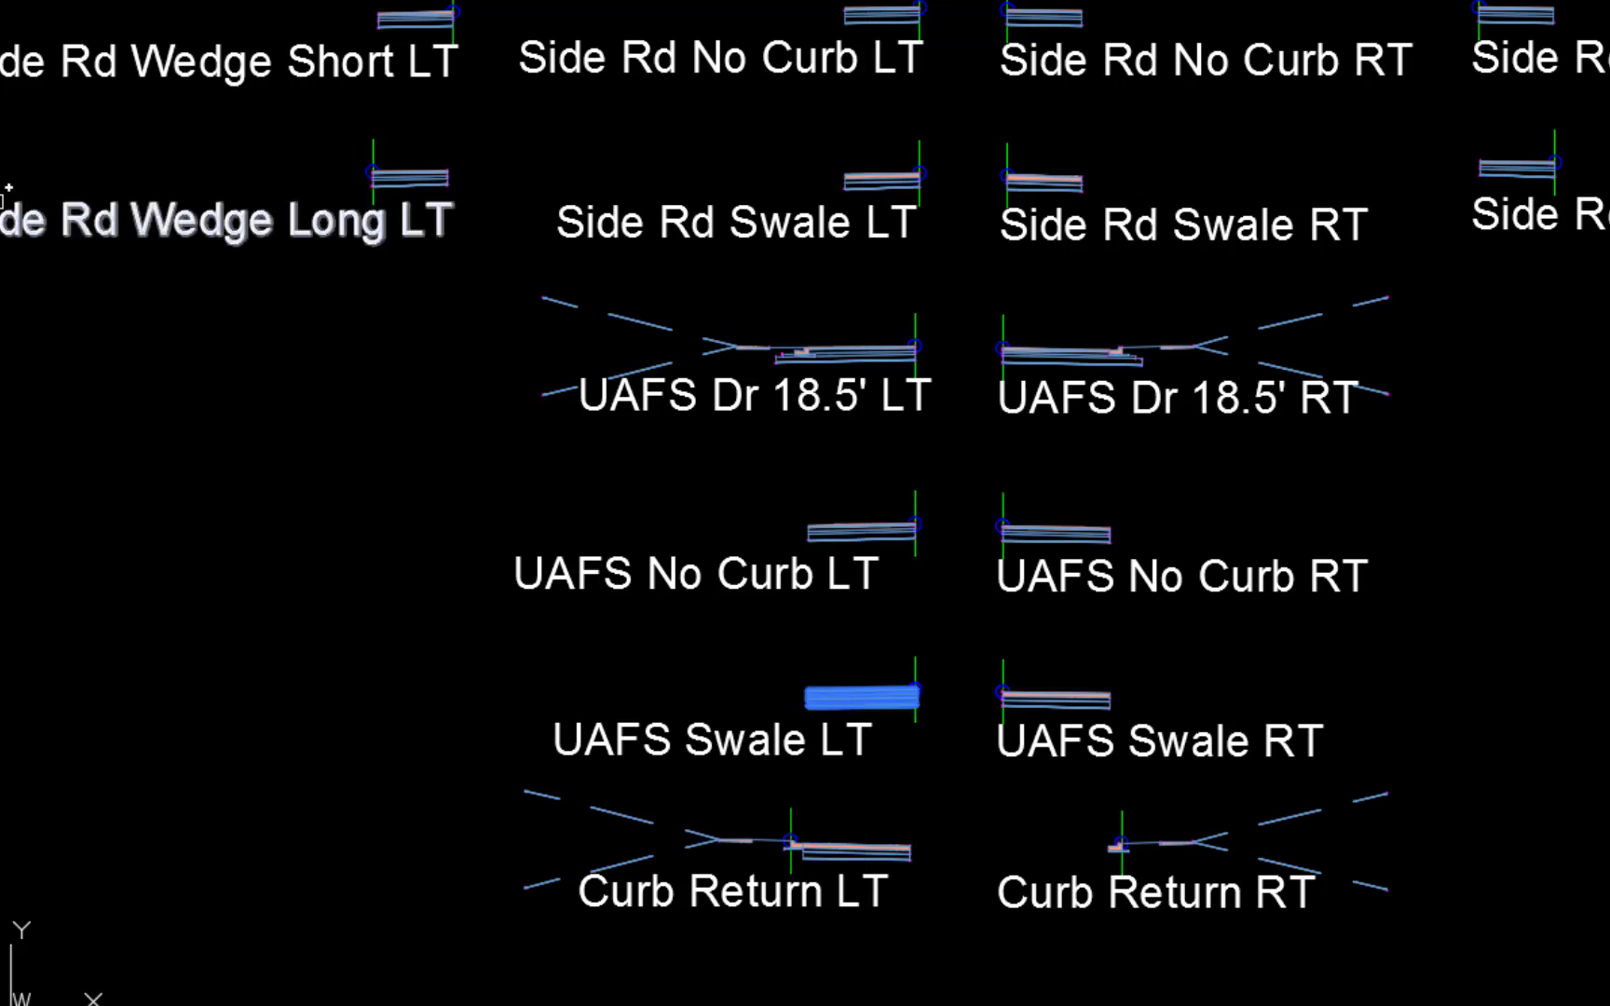
pyautogui.scroll(10, 1133, 857)
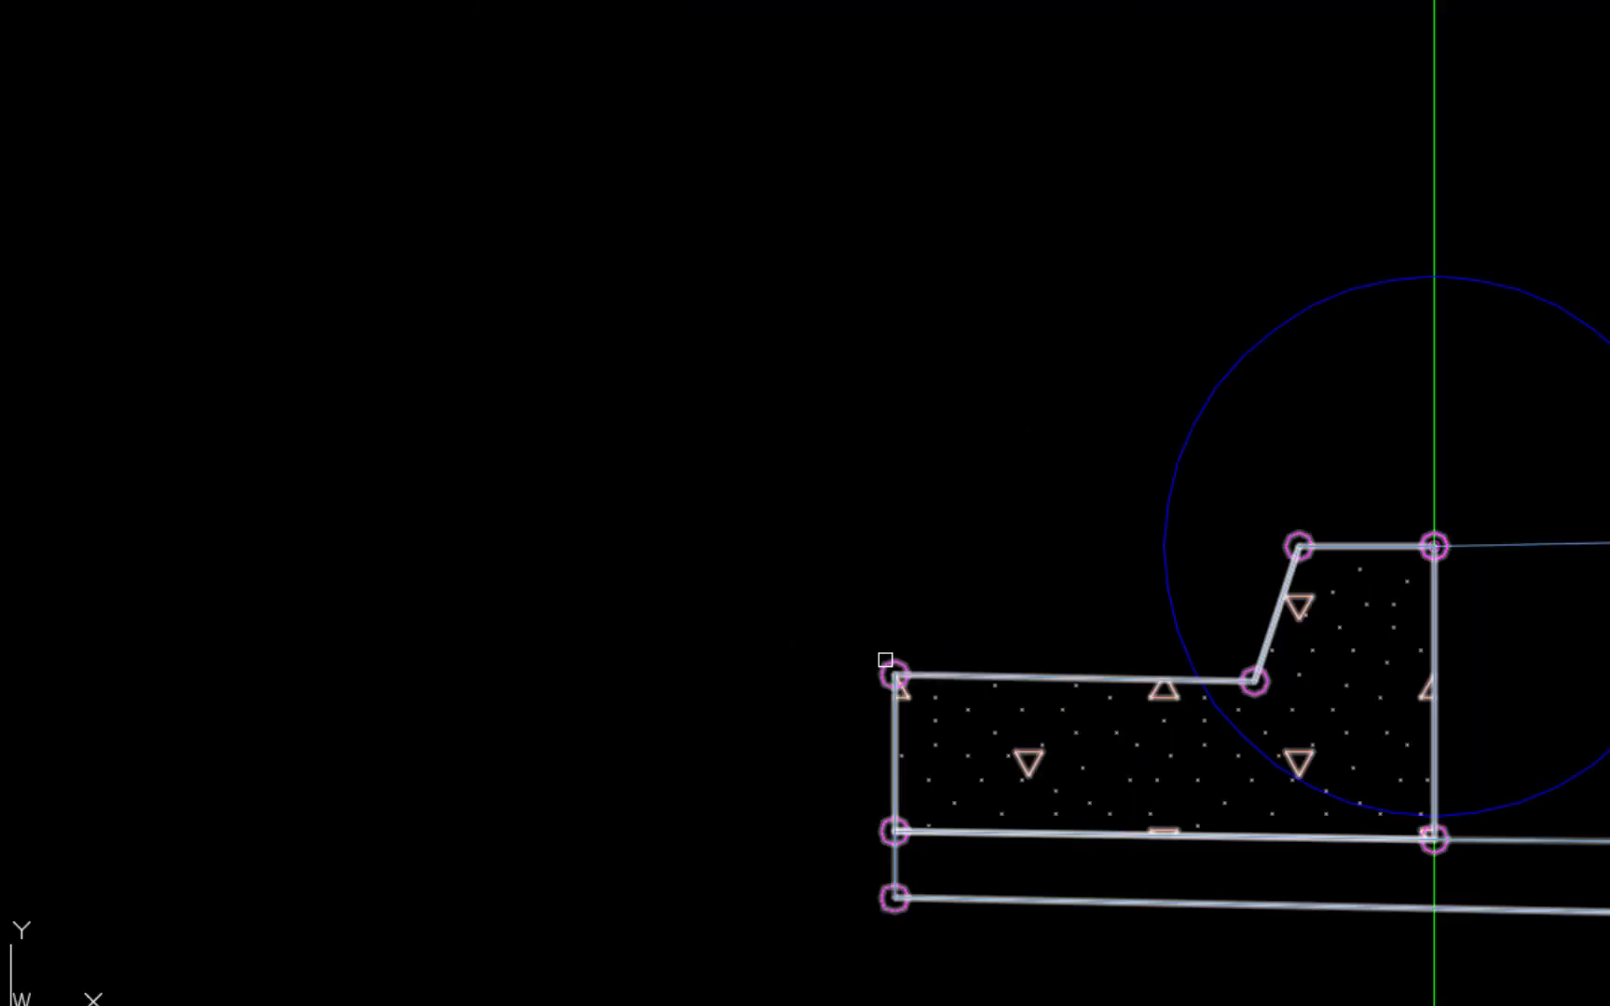
pyautogui.click(890, 669)
pyautogui.scroll(-10, 900, 596)
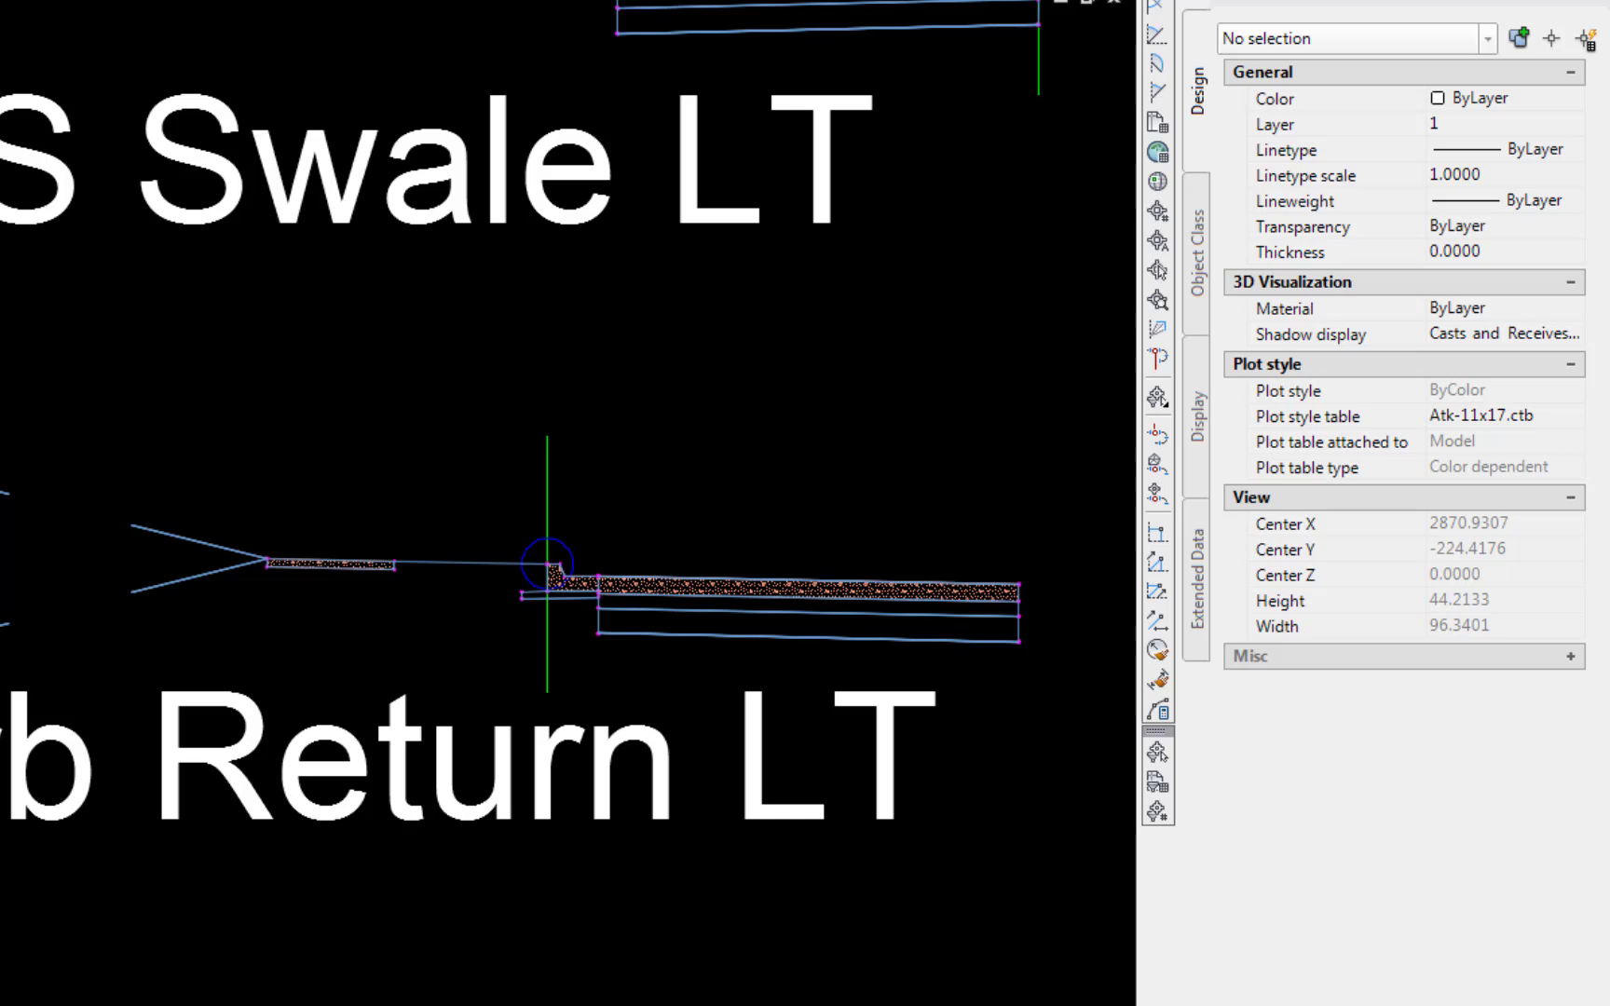
# Set the Curb Return LT curb's Subbase Depth to 1.25, Dimension A to 8, Dimension B to 1, and Dimension C to .1
pyautogui.click(589, 578)
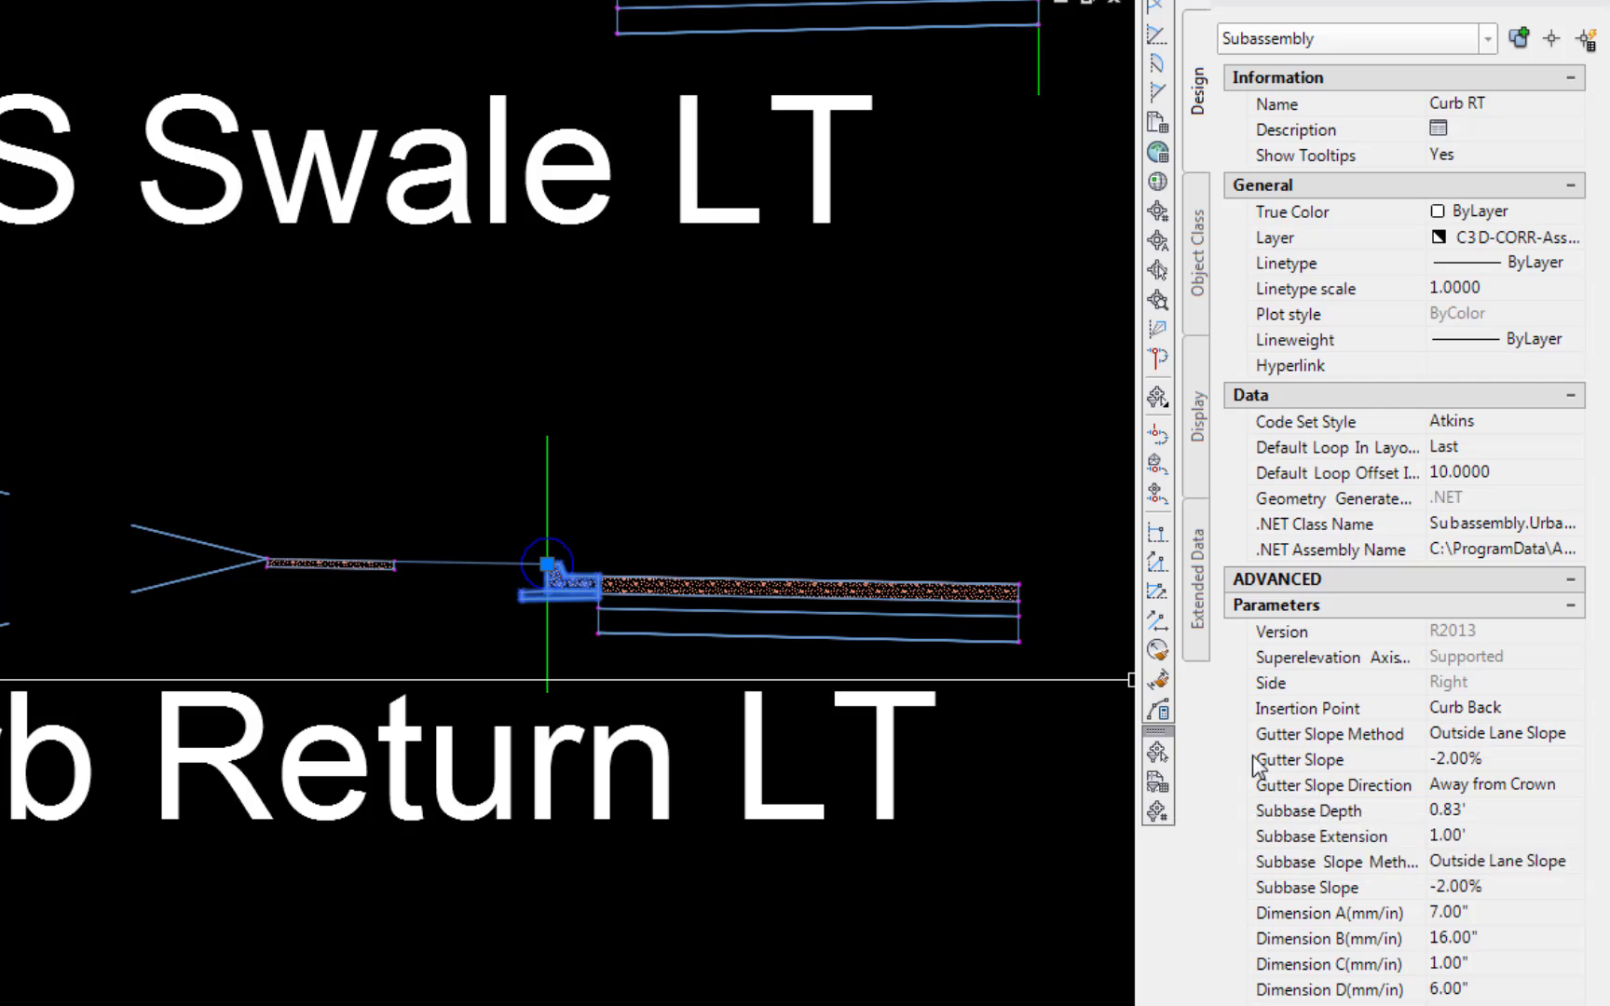
pyautogui.click(1440, 813)
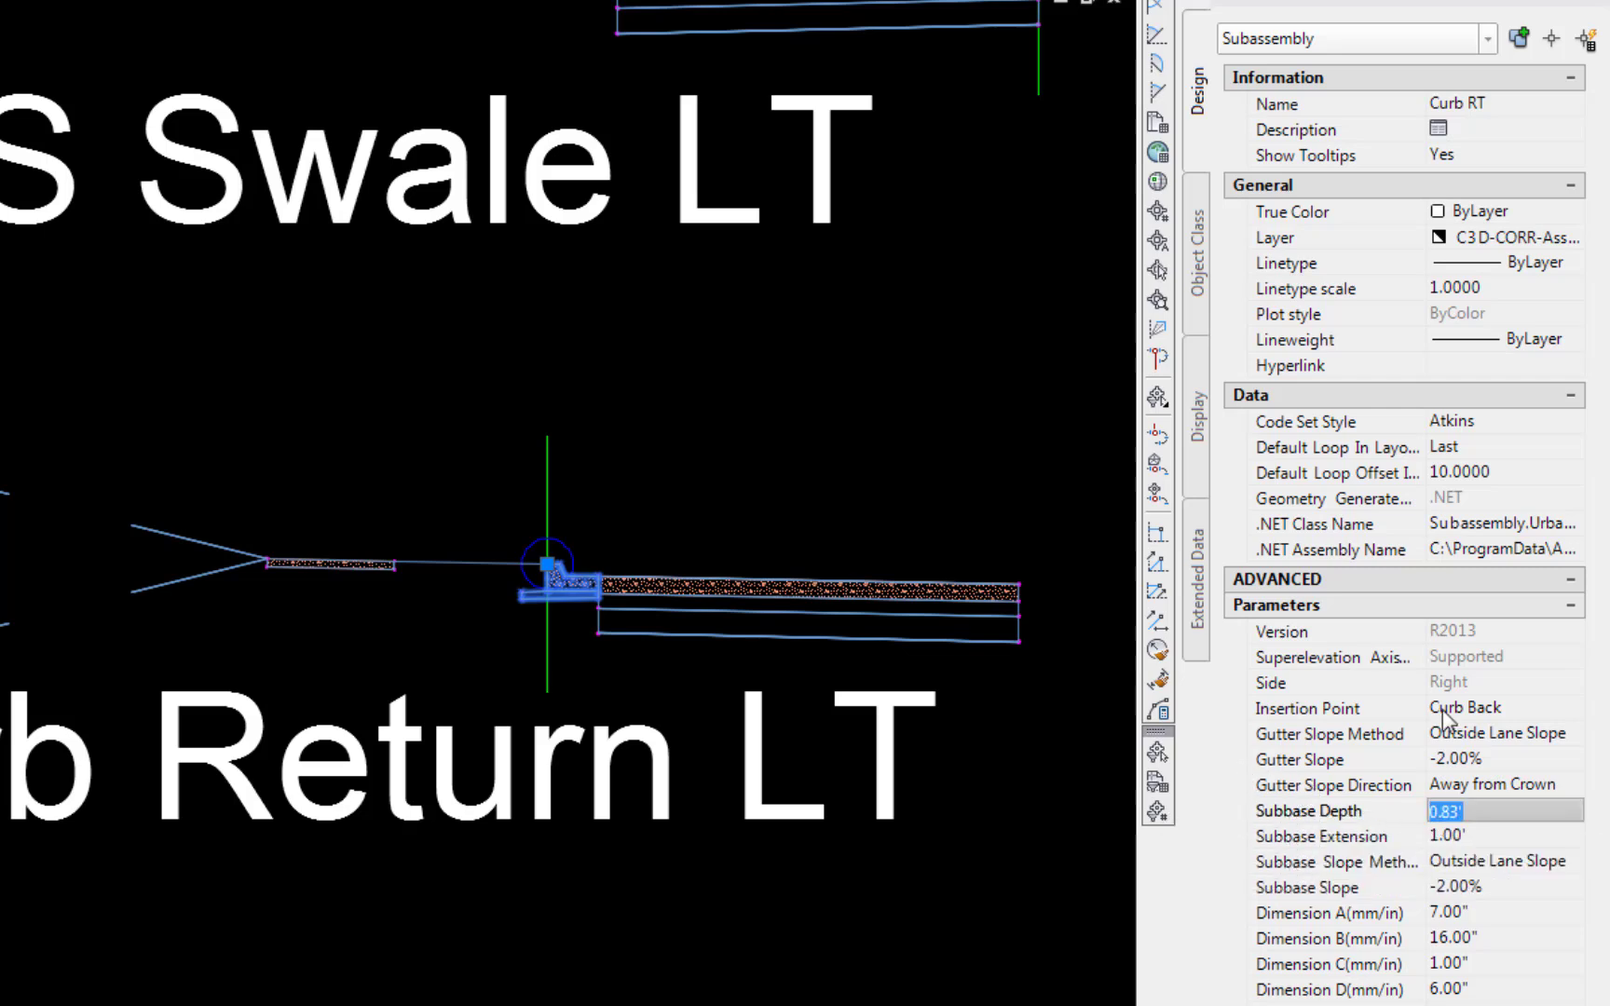
pyautogui.write('1.25')
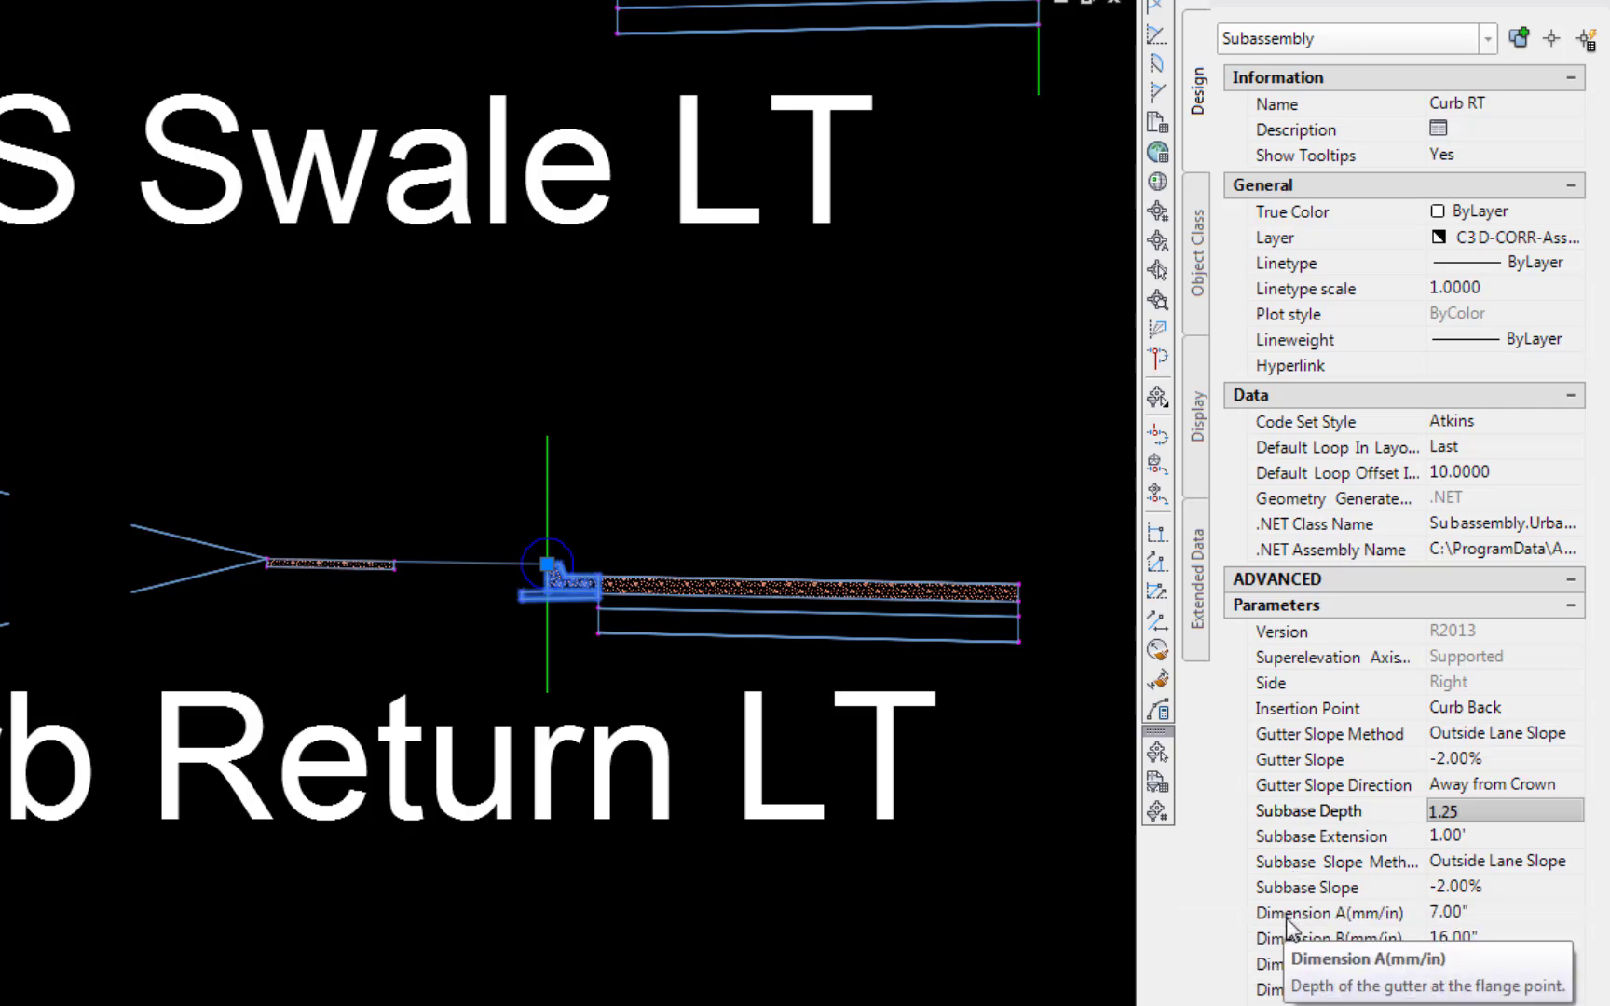
pyautogui.click(1461, 913)
pyautogui.write('8')
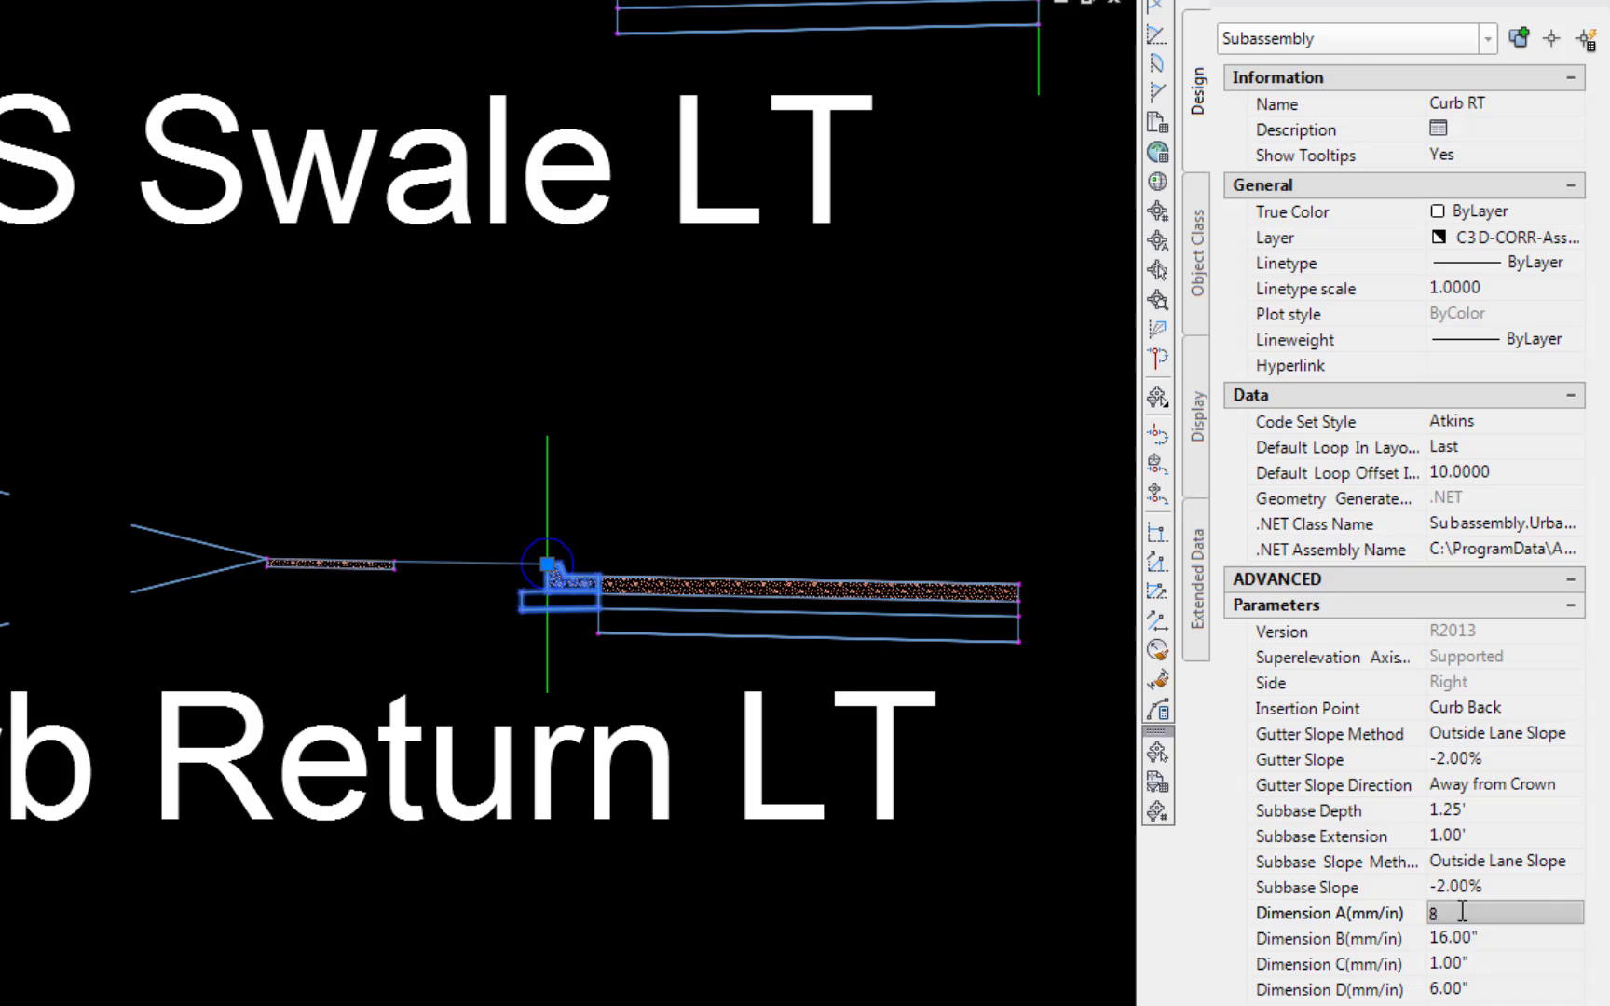
pyautogui.press('Tab')
pyautogui.write('1')
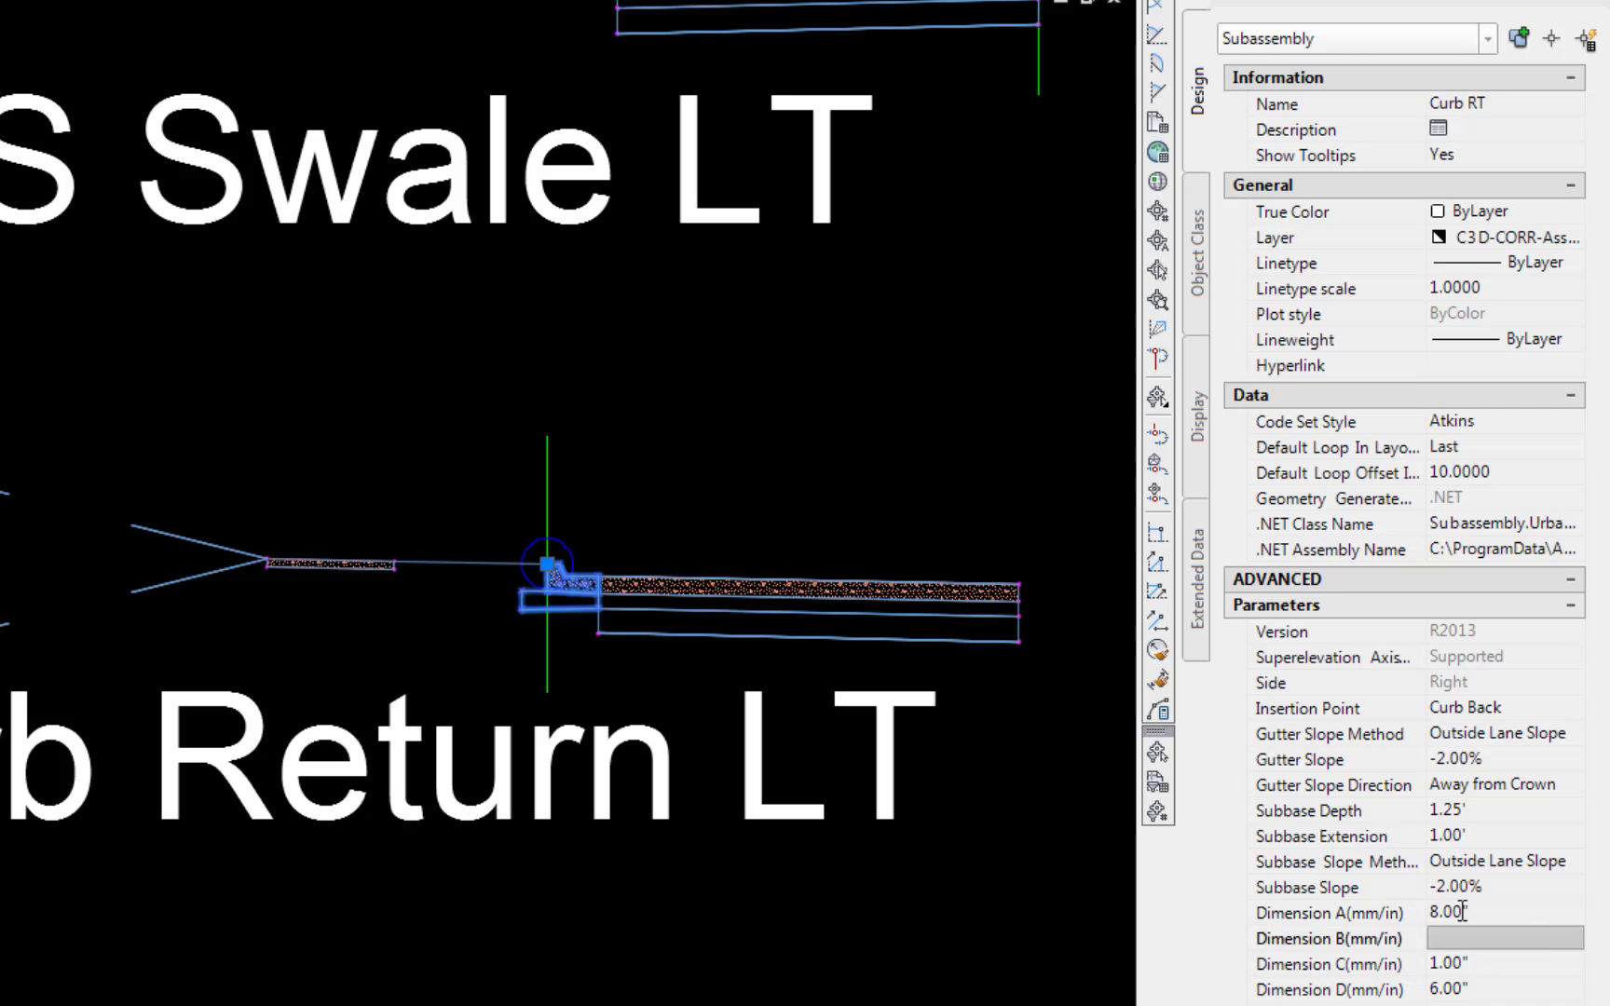
pyautogui.press('Tab')
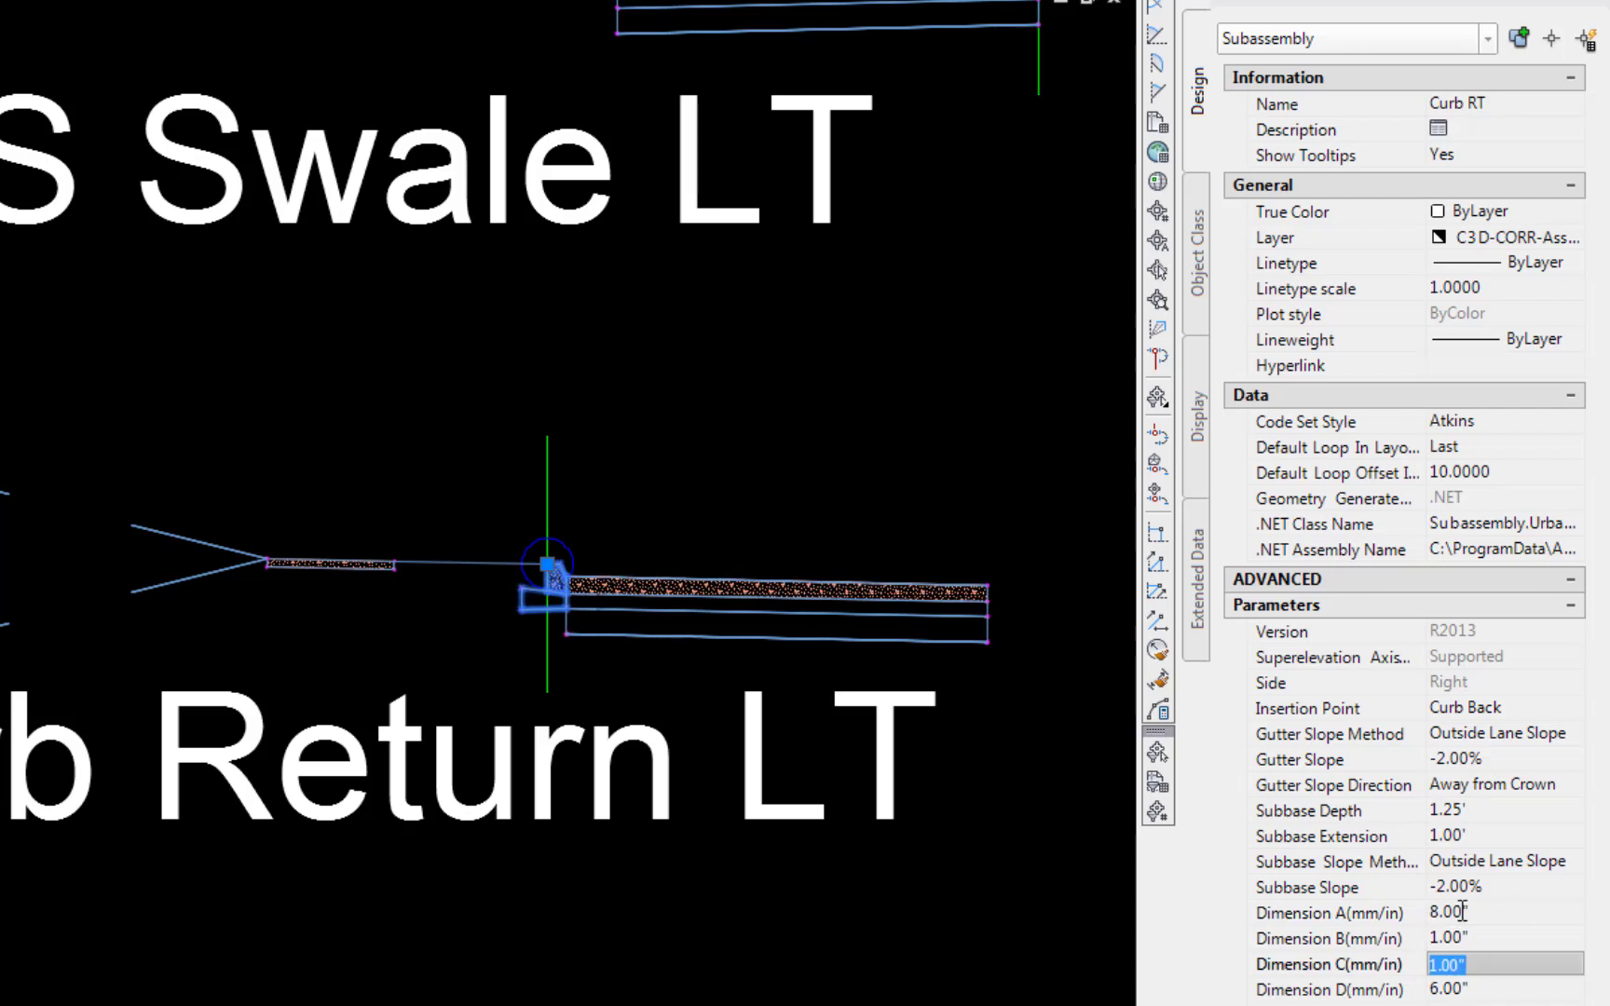
pyautogui.write('.1')
pyautogui.press('Tab')
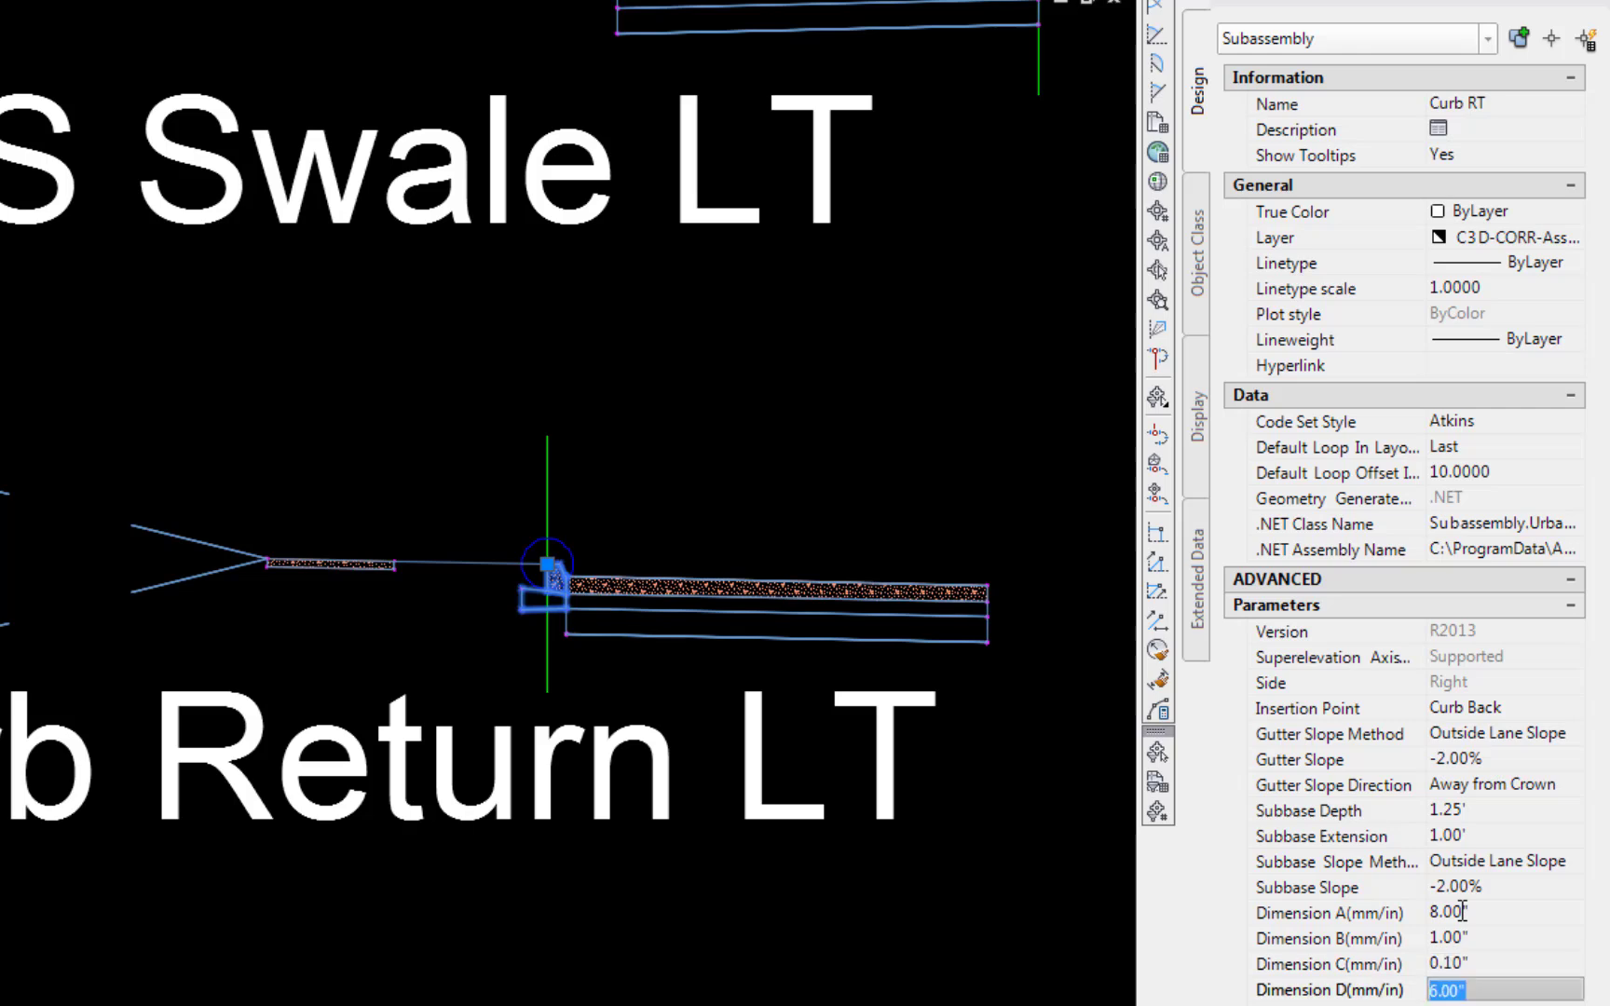